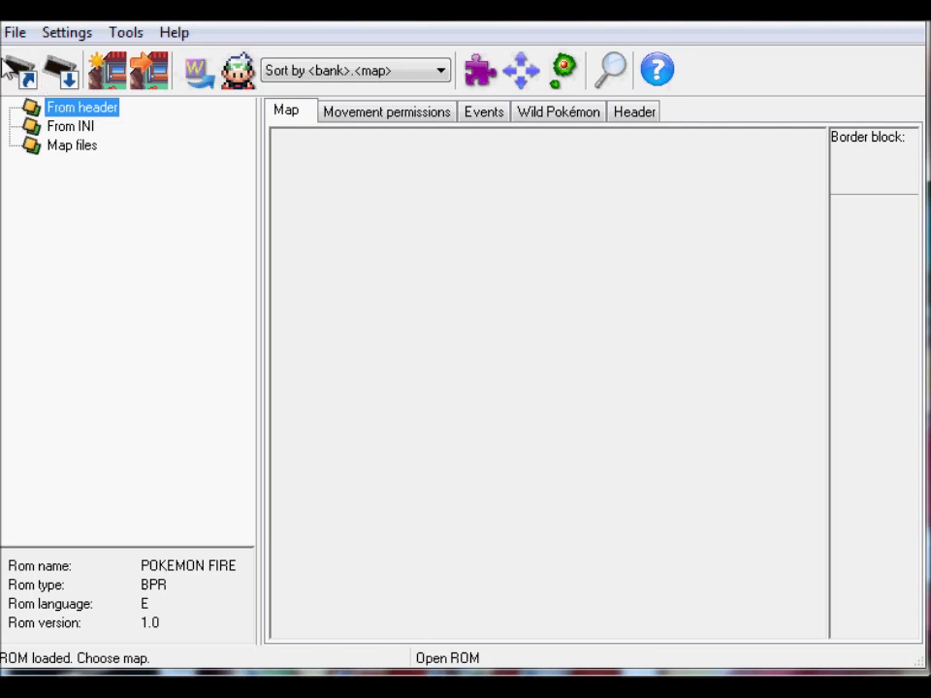
- Open the ROM file Pokemon - Fire Red.GBA from the Pokemon - Fire Red (Hack) folder
click(16, 32)
click(45, 57)
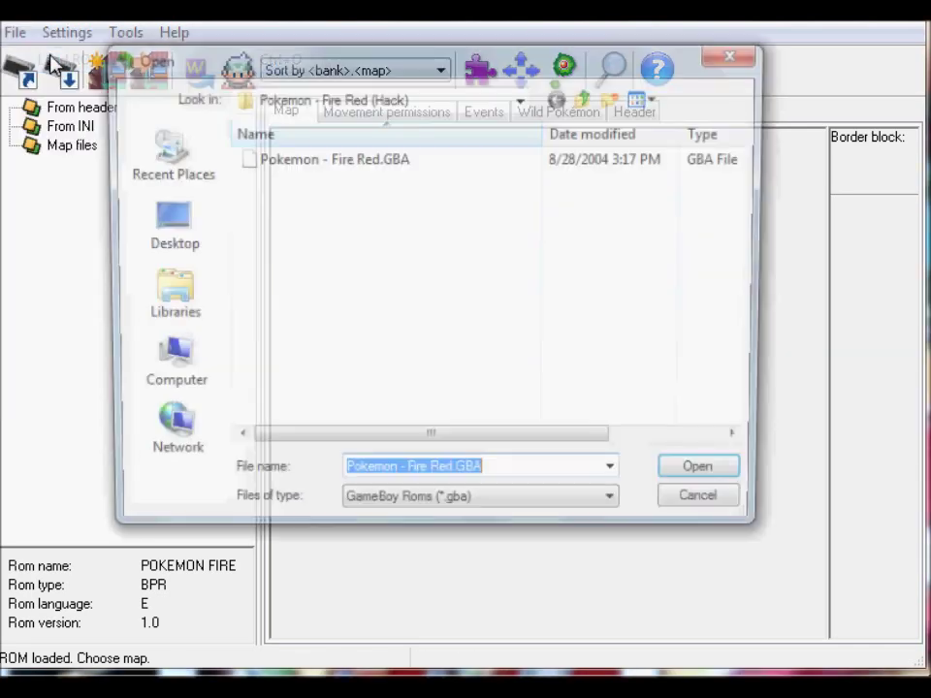
double_click(433, 171)
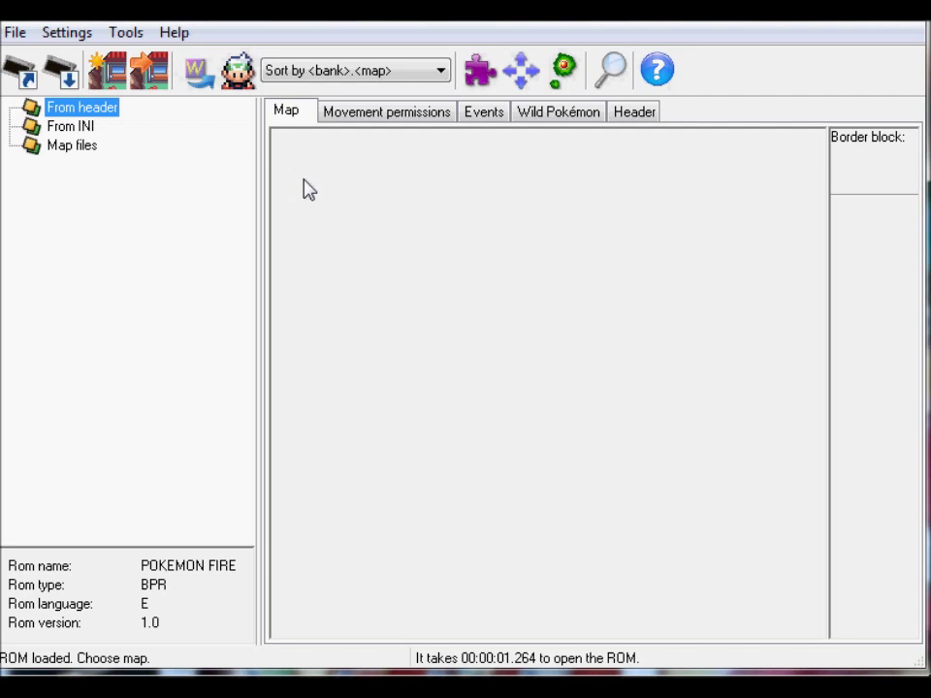
- Load the PALLET TOWN (3.0) map from bank 3 of the header maps
double_click(78, 108)
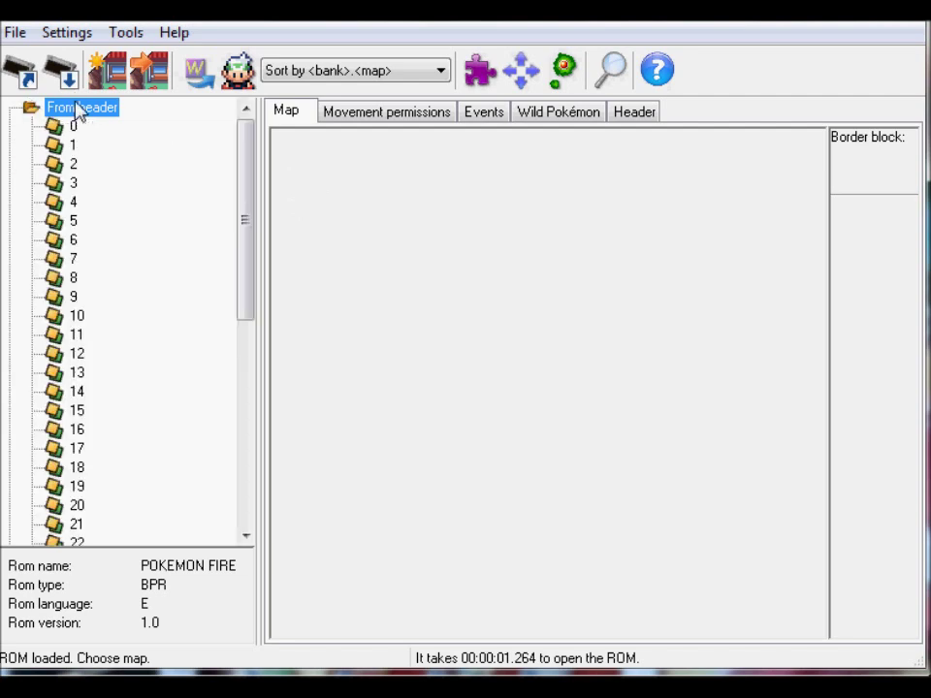
double_click(73, 184)
click(159, 133)
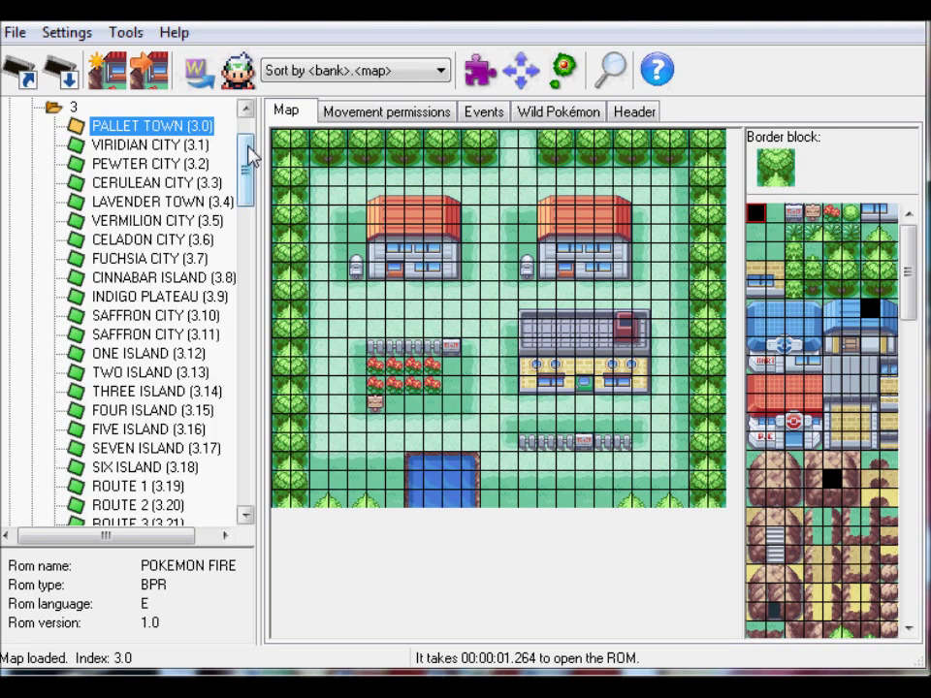
drag(249, 145, 250, 128)
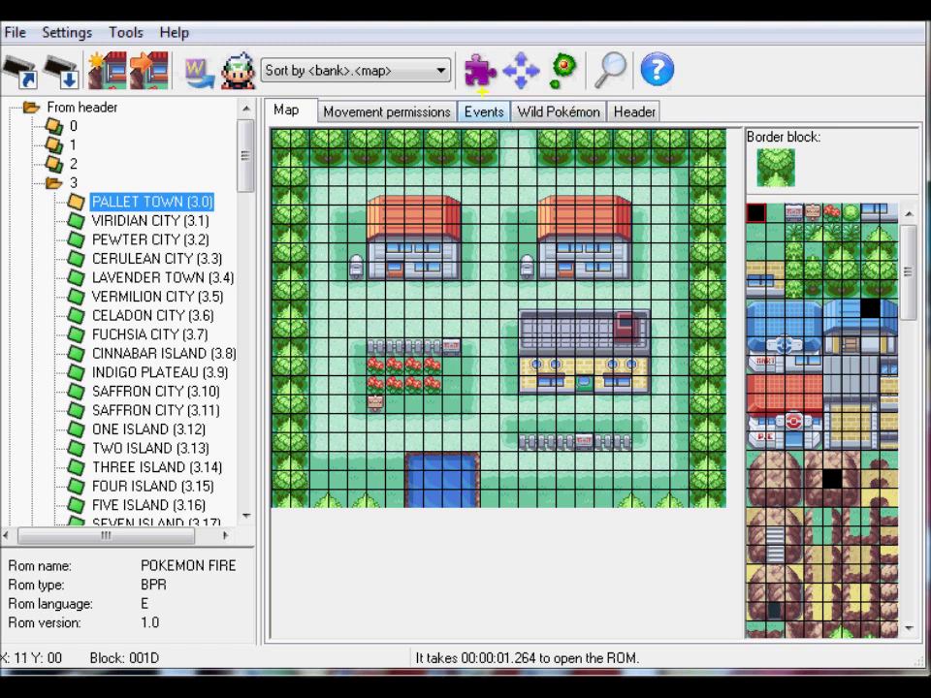
click(481, 92)
mouse_move(509, 41)
mouse_down()
mouse_move(545, 56)
mouse_move(501, 96)
mouse_move(546, 94)
mouse_up()
mouse_move(194, 39)
mouse_down()
mouse_move(180, 31)
mouse_move(104, 89)
mouse_move(196, 68)
mouse_up()
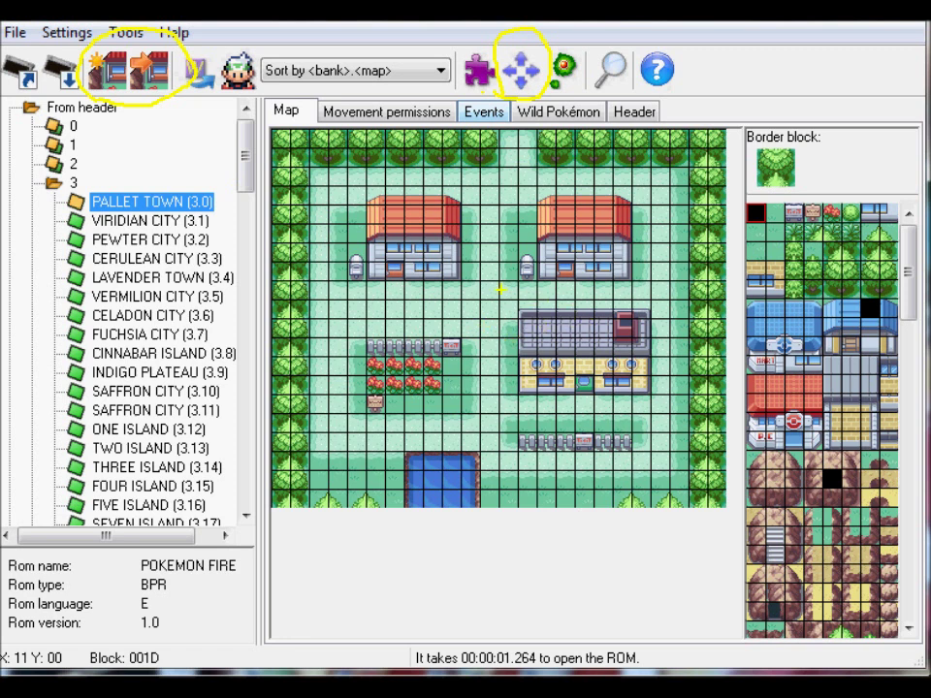
key(Escape)
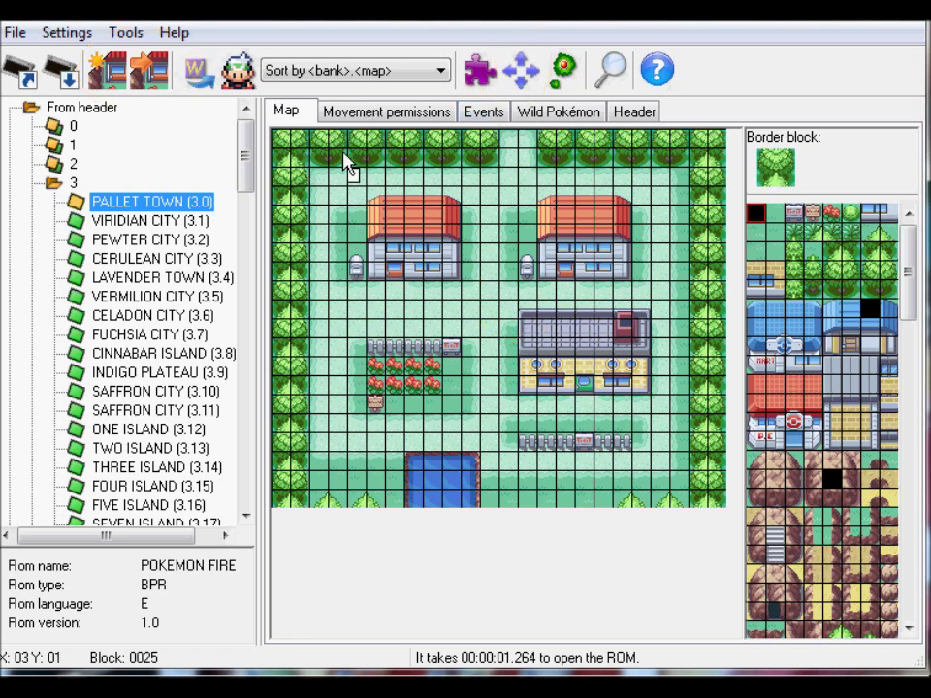
mouse_move(325, 144)
mouse_down()
mouse_move(266, 138)
mouse_move(250, 85)
mouse_move(731, 60)
mouse_move(790, 153)
mouse_move(432, 188)
mouse_move(325, 151)
mouse_up()
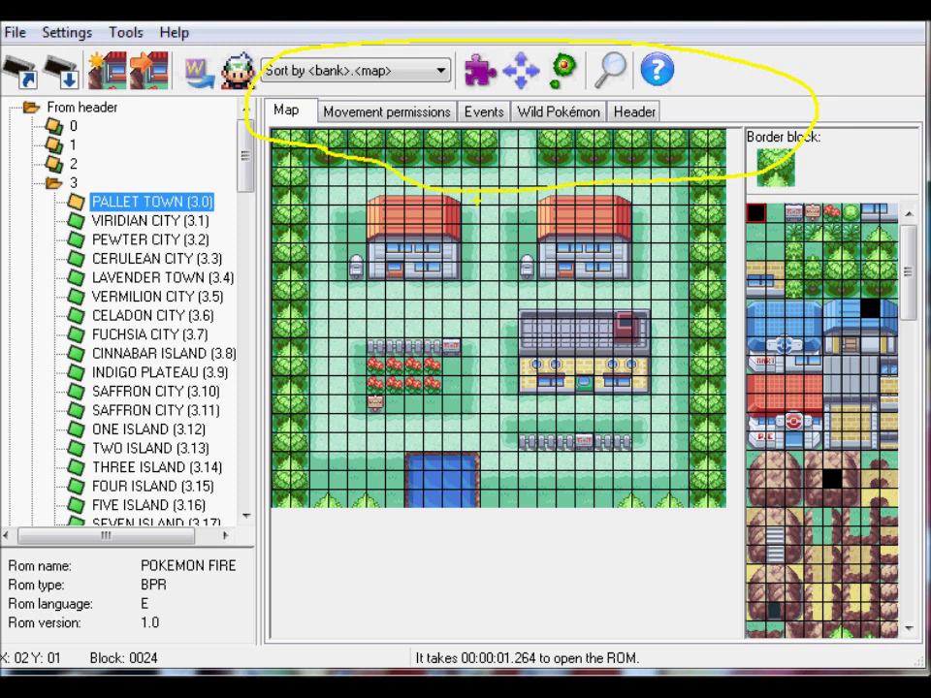
key(Escape)
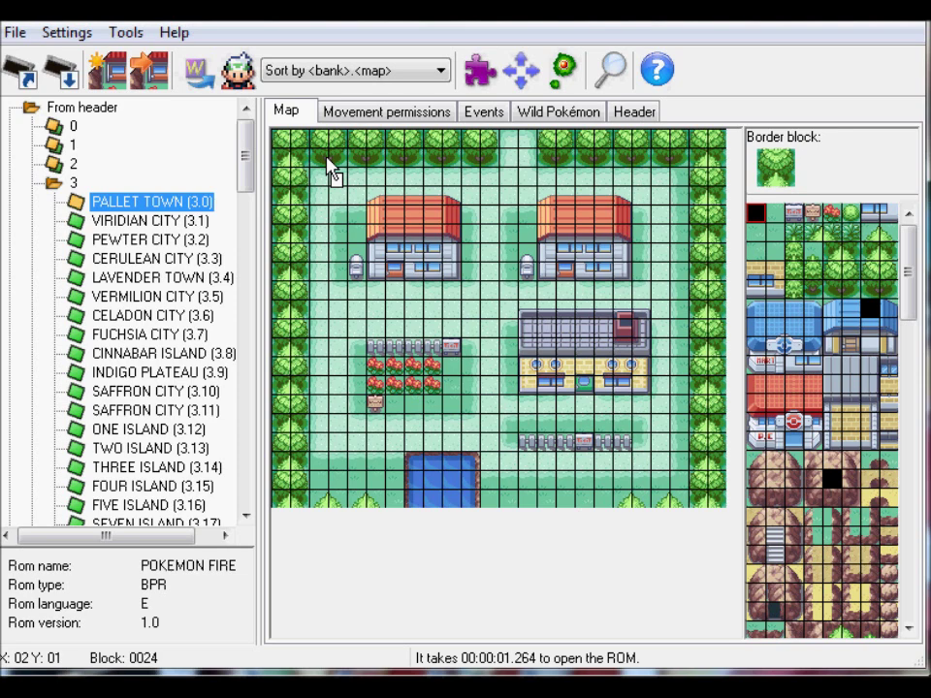
- Look through Pallet Town's movement permissions, events, wild Pokémon and header settings
click(378, 114)
click(275, 117)
click(489, 112)
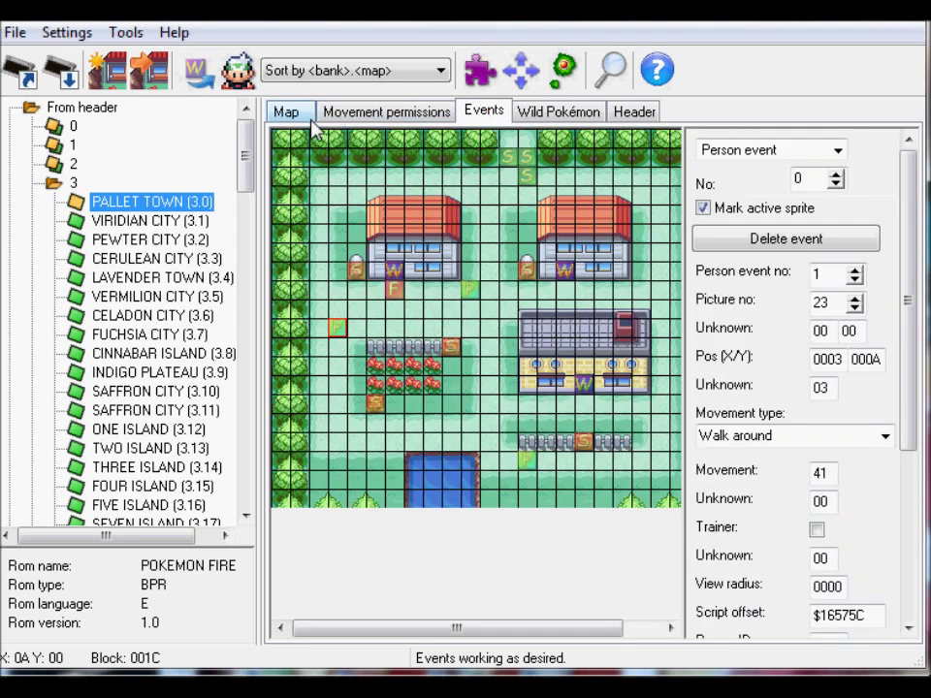
click(293, 112)
click(521, 114)
click(637, 114)
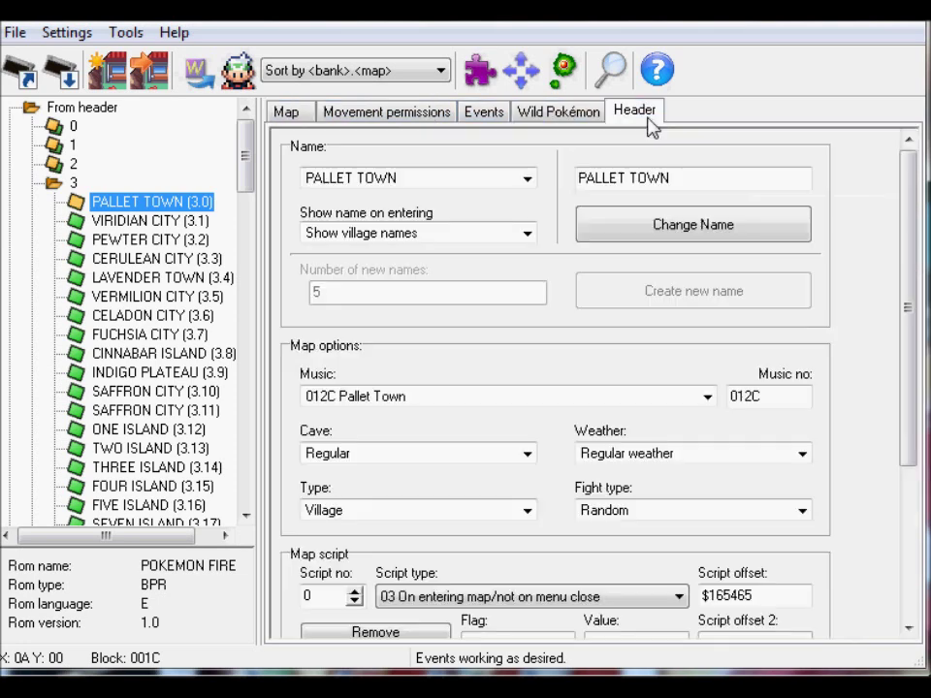
click(312, 113)
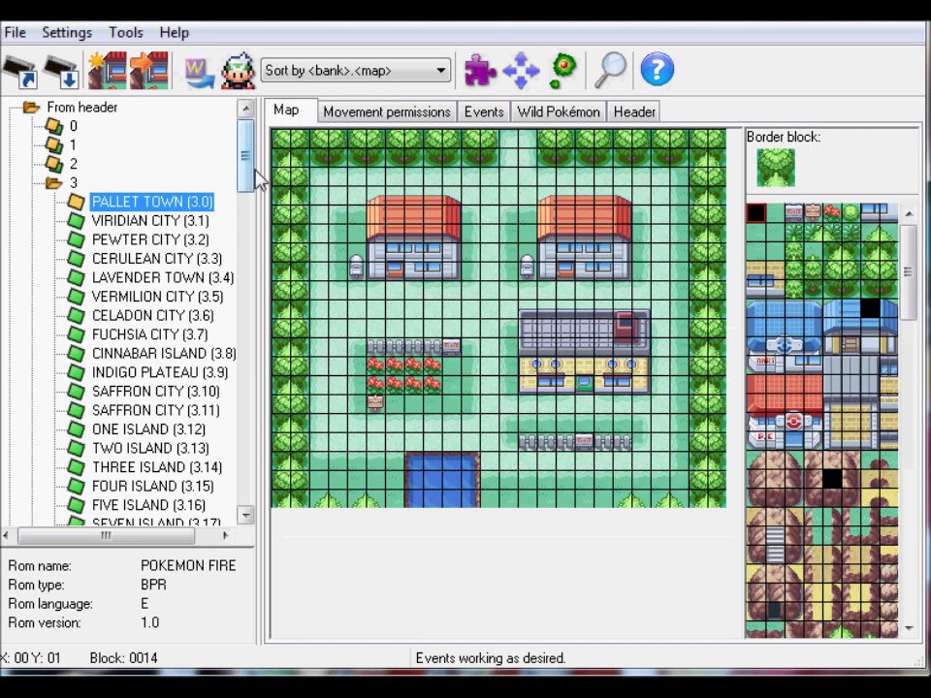
click(242, 143)
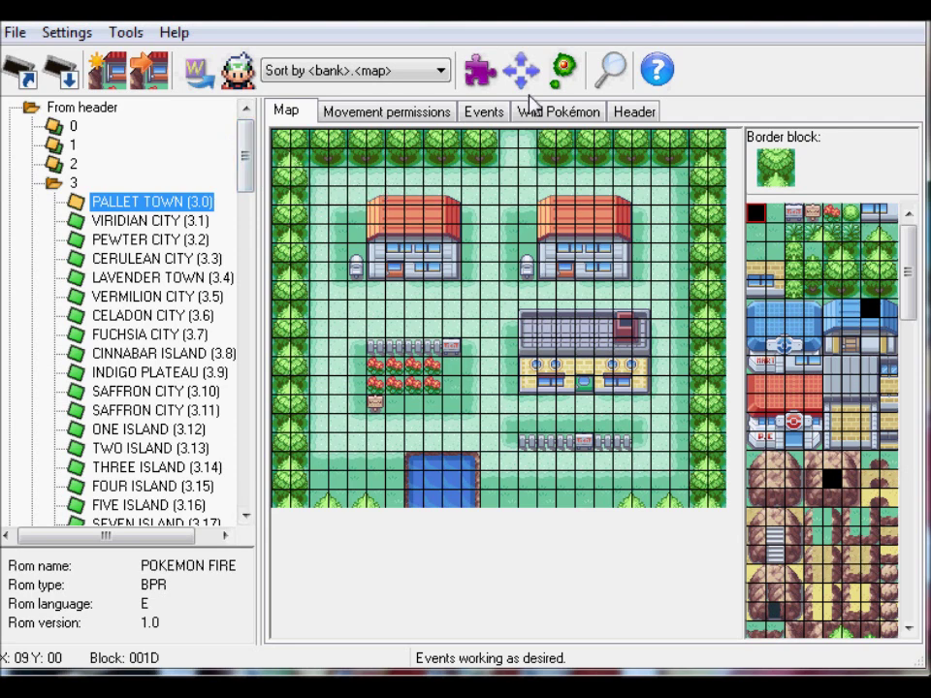
click(496, 113)
click(627, 114)
click(460, 114)
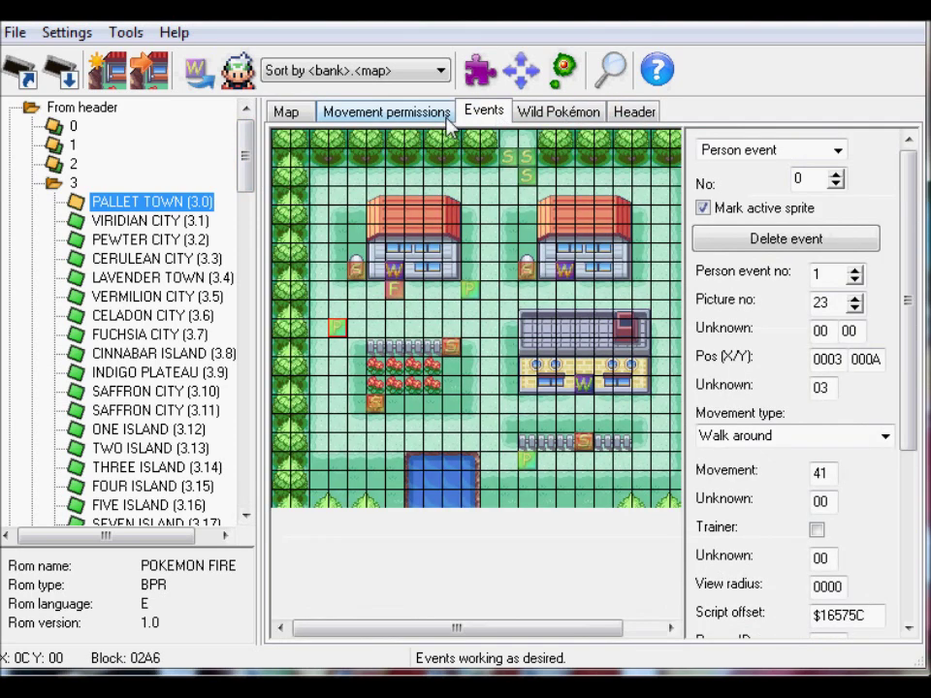
click(442, 113)
click(551, 113)
click(467, 114)
click(380, 114)
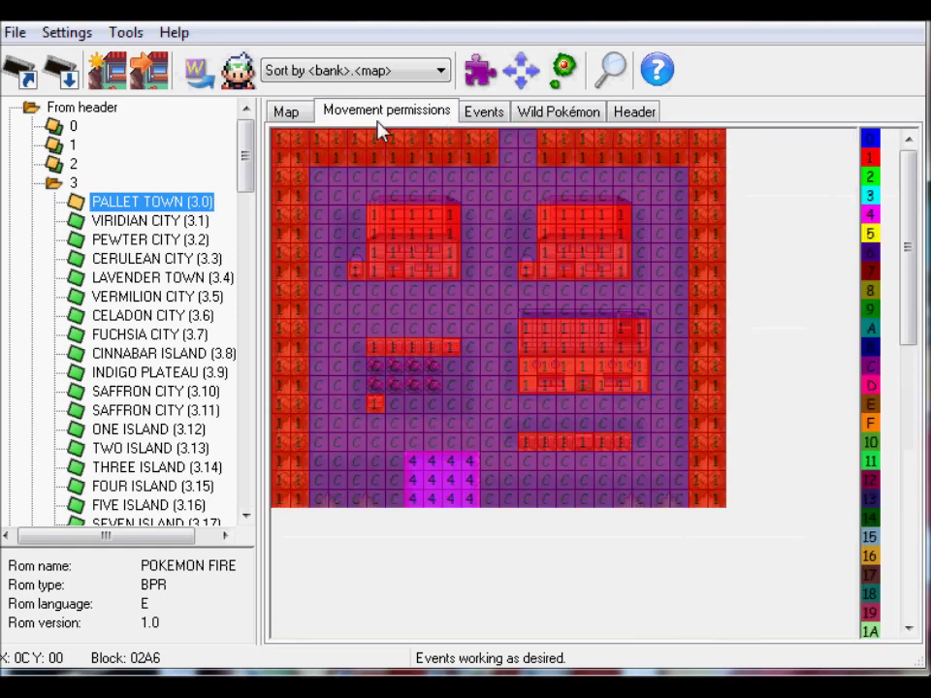
- Place a grey signpost block on the Pallet Town map between the two red-roofed houses, at X 0B, Y 05
click(287, 112)
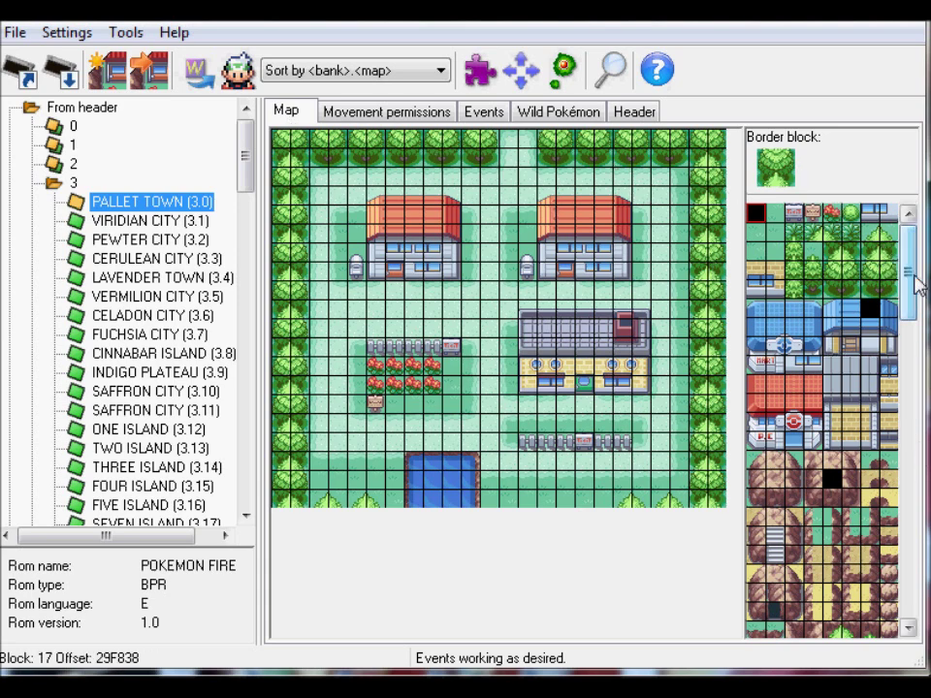
drag(917, 283, 924, 373)
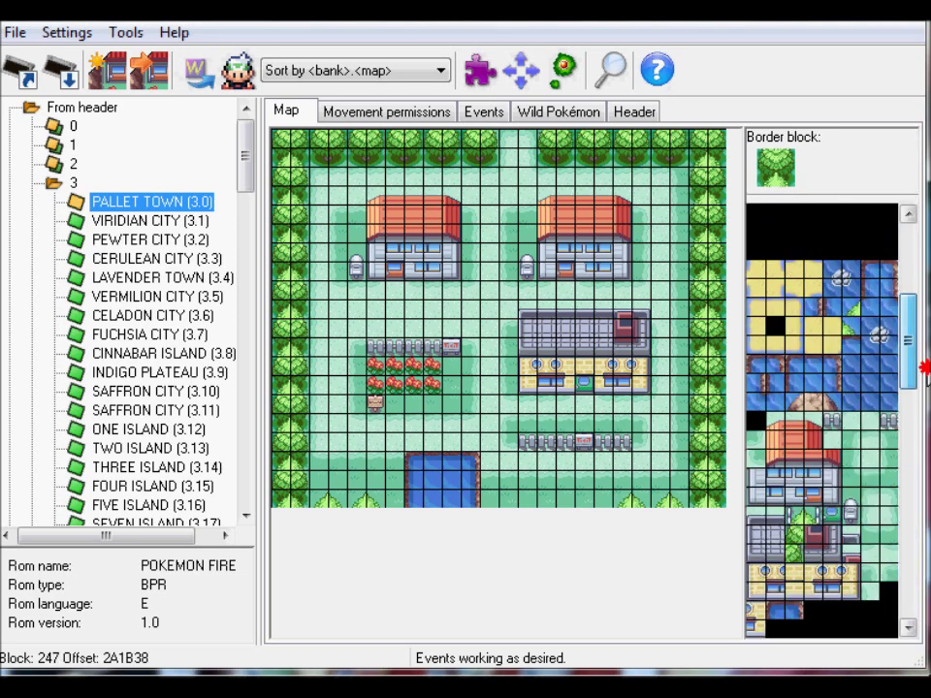
scroll(816, 271, up, 5)
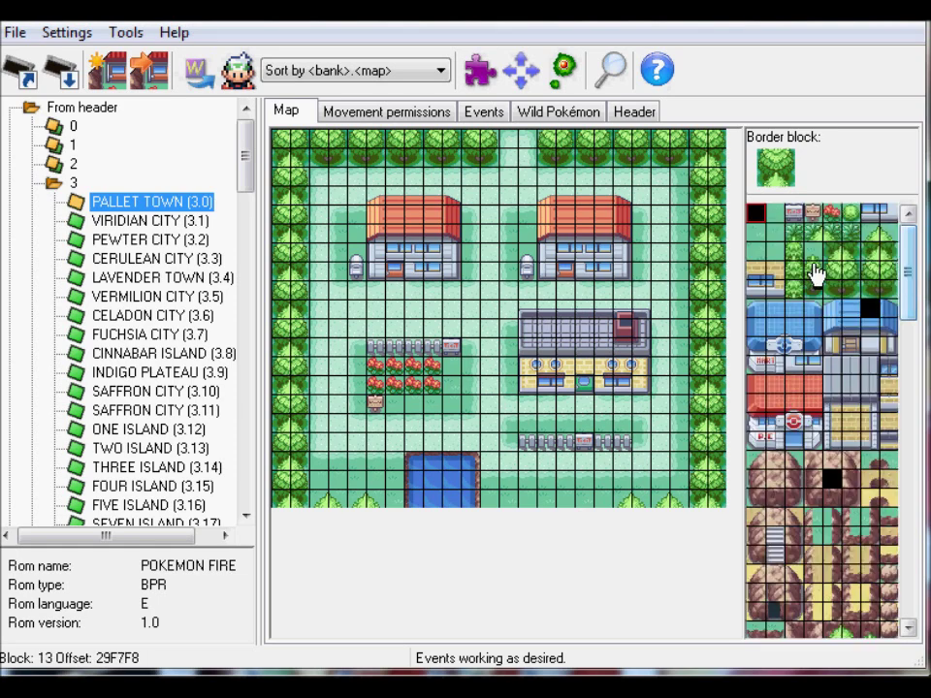
click(493, 233)
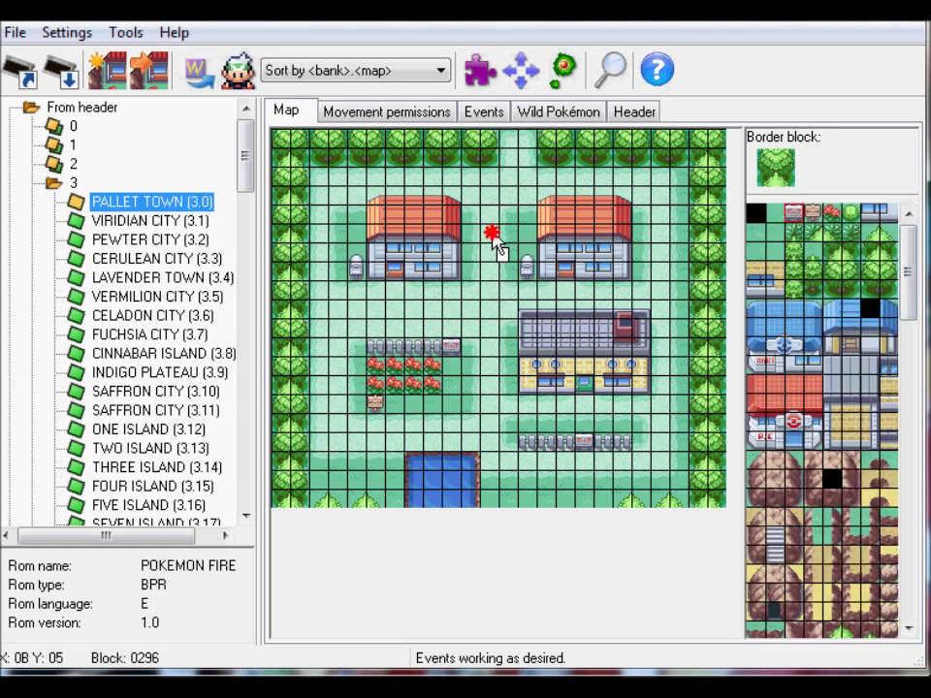
- Add leafy plant blocks along the flower bed's right and lower edges and replace its four middle flowers with round bushes
click(850, 233)
mouse_move(451, 365)
mouse_down()
mouse_move(465, 374)
mouse_move(443, 409)
mouse_move(396, 407)
mouse_up()
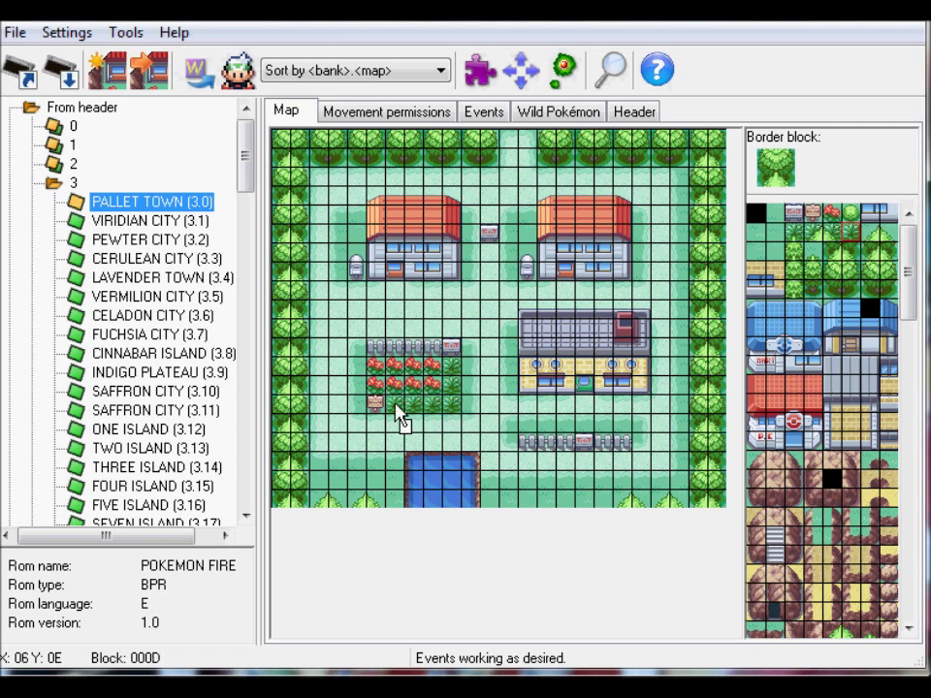
click(850, 211)
click(403, 385)
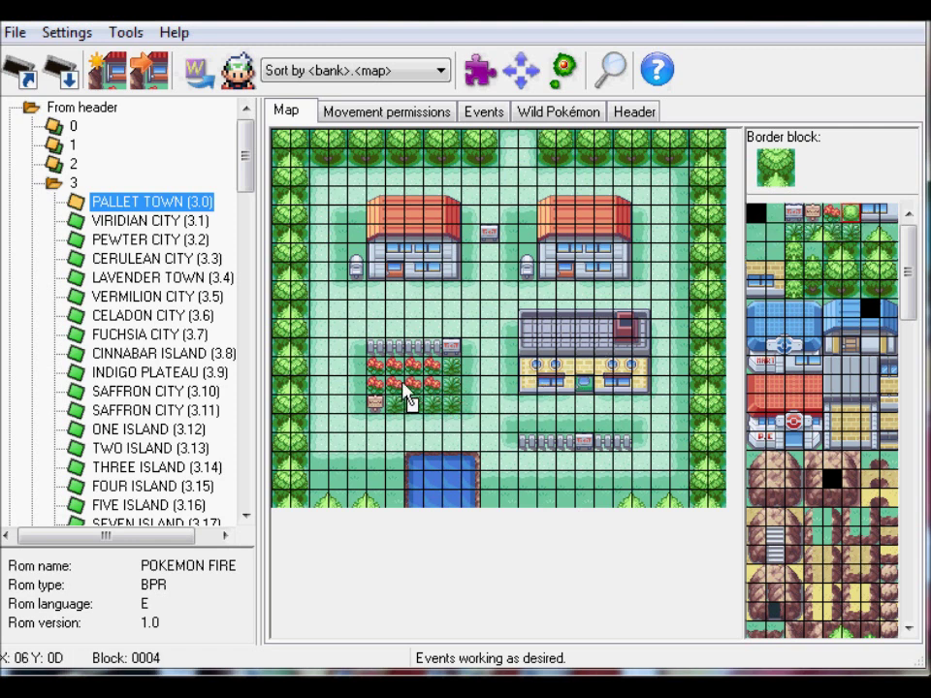
drag(392, 388, 409, 376)
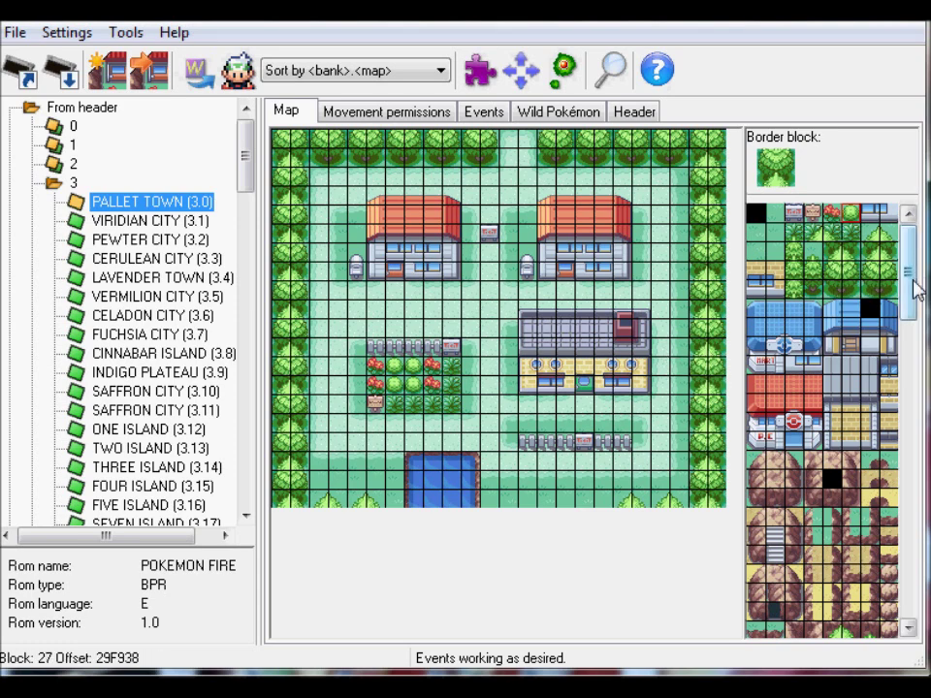
drag(914, 287, 910, 200)
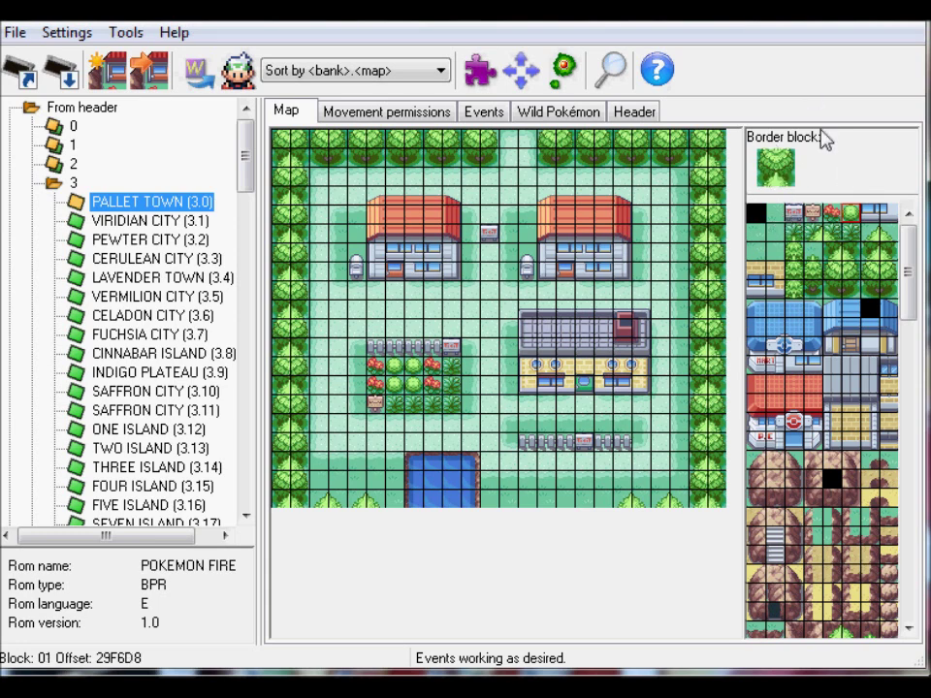
- Set the movement permission of the four bush blocks and the signpost between the houses to 1, an impassable obstacle
click(390, 113)
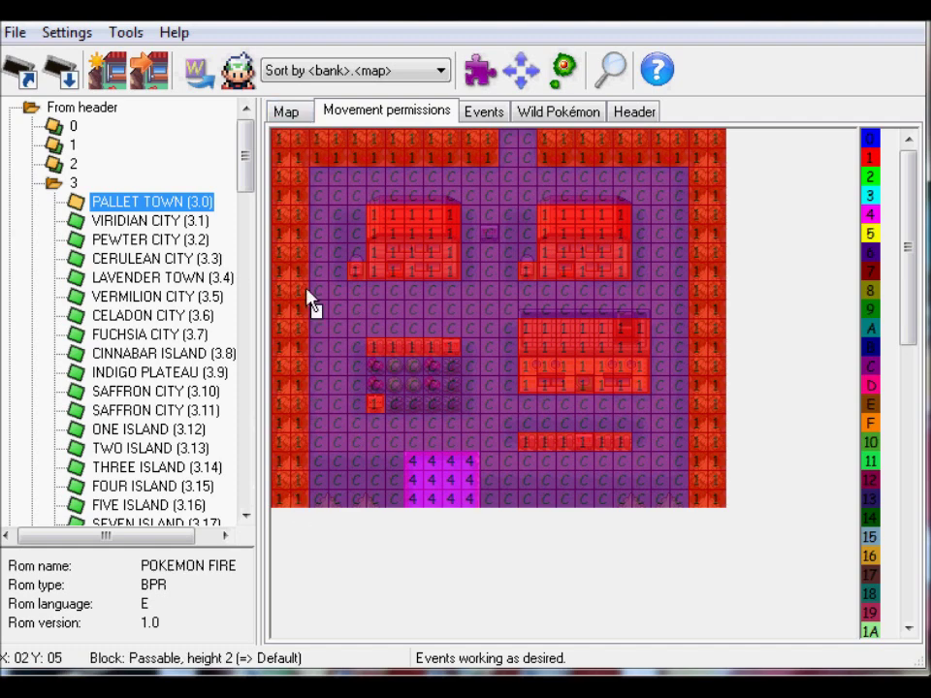
right_click(356, 157)
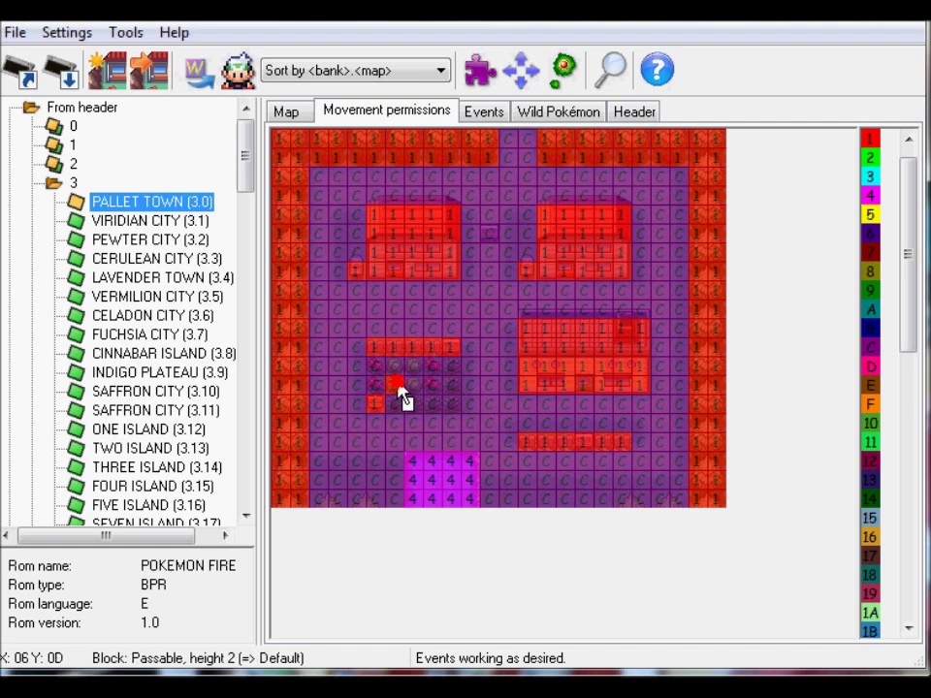
drag(403, 397, 411, 392)
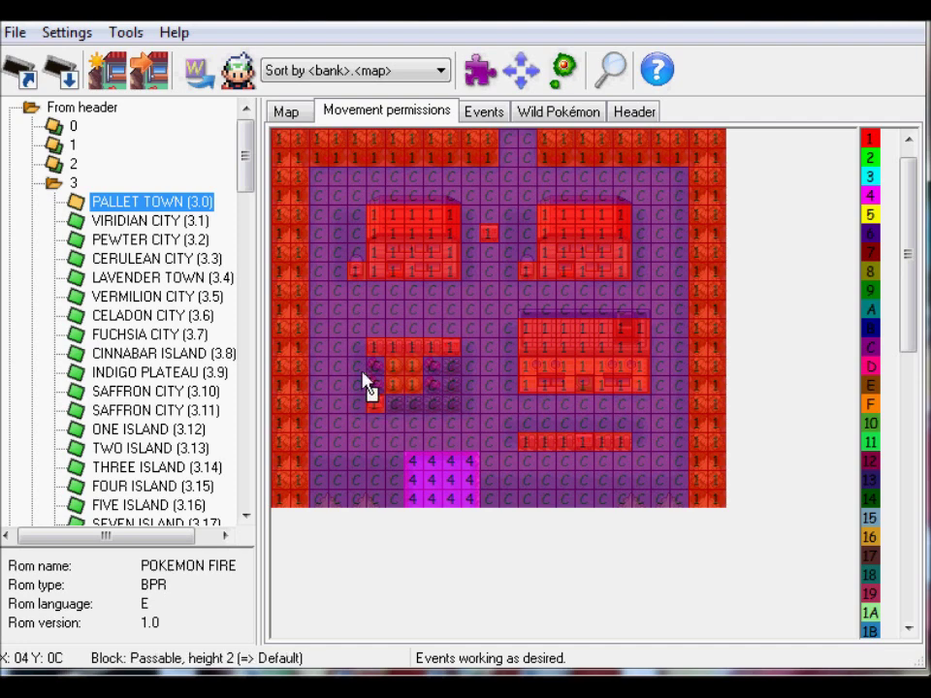
- Look through the available movement permission values and their descriptions
scroll(465, 349, down, 3)
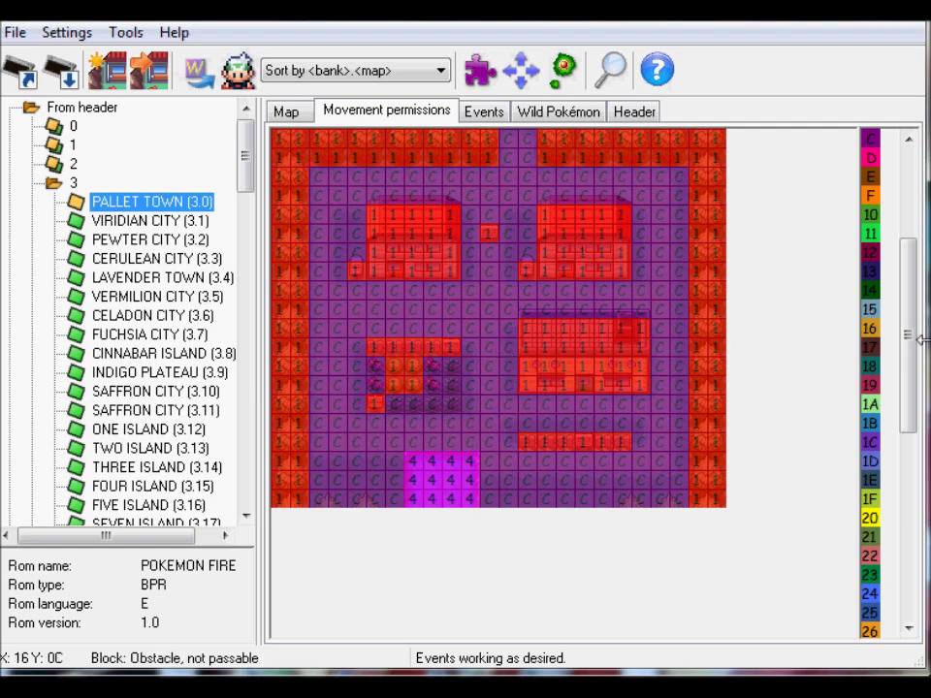
drag(907, 270, 907, 182)
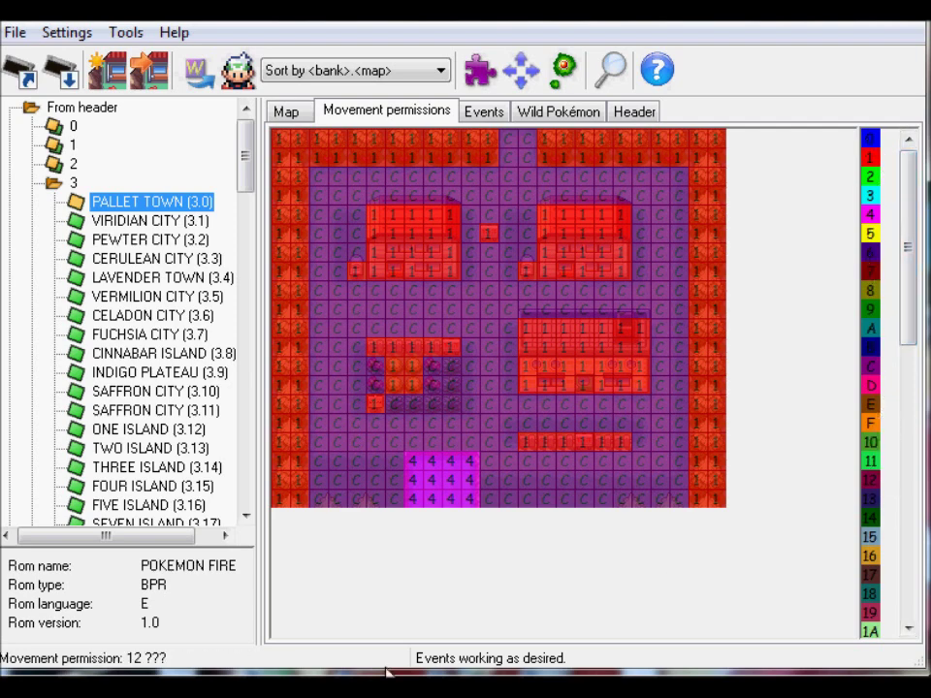
mouse_move(130, 668)
mouse_down()
mouse_move(150, 631)
mouse_move(235, 646)
mouse_move(239, 665)
mouse_move(131, 667)
mouse_up()
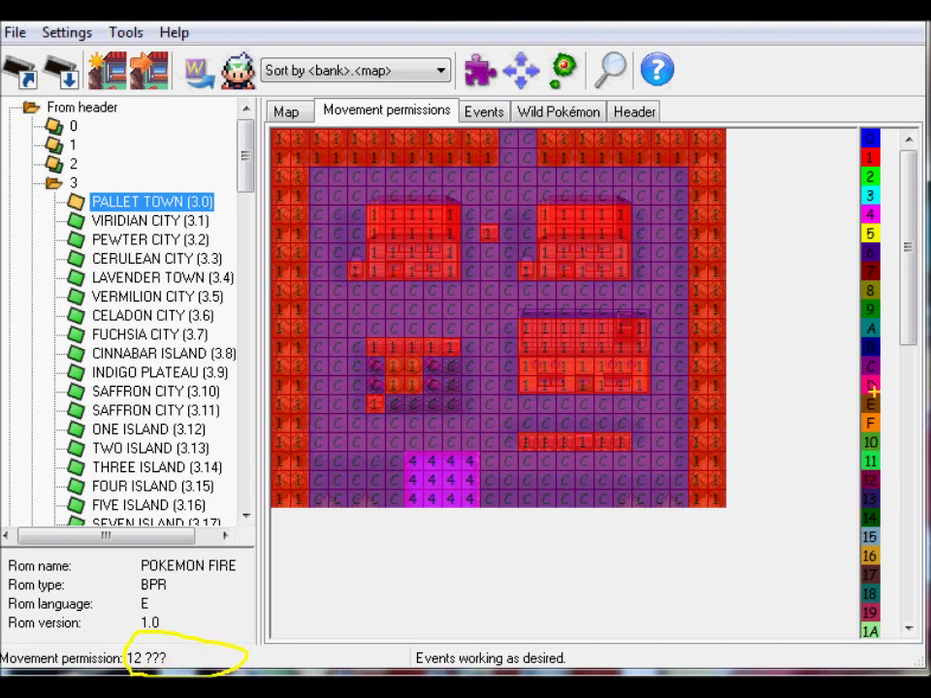
key(Escape)
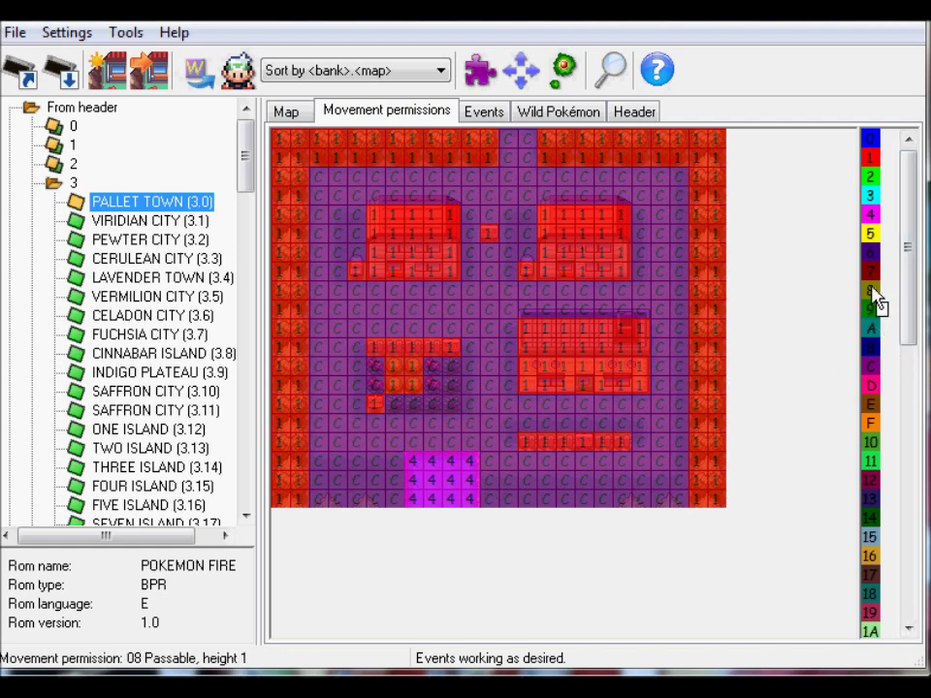
drag(914, 285, 904, 242)
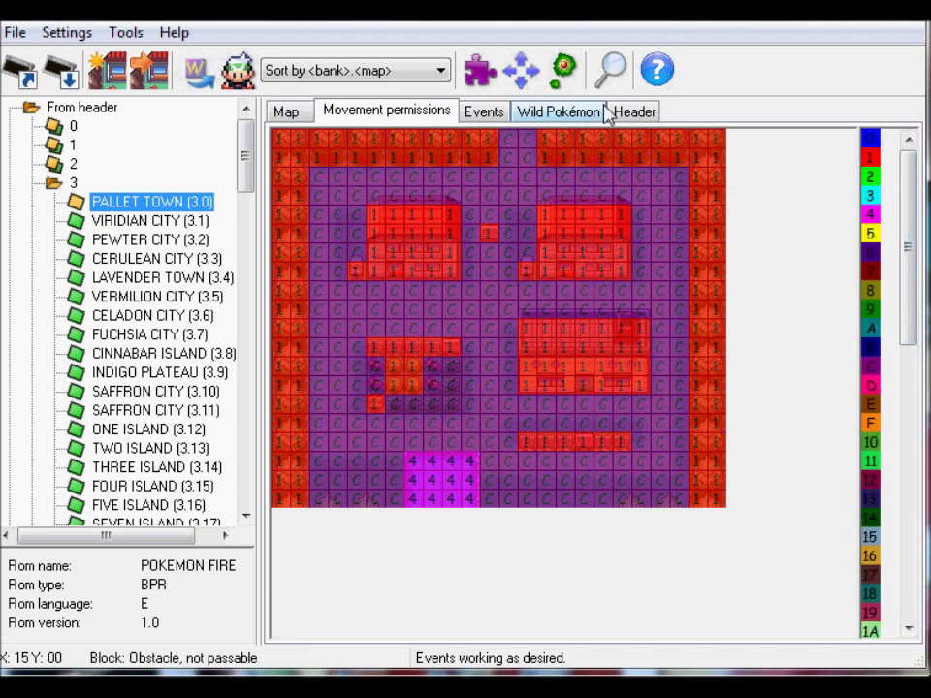
- Examine the map's events, including the flying position outside the left house and the person event above and left of the flower bed
click(489, 113)
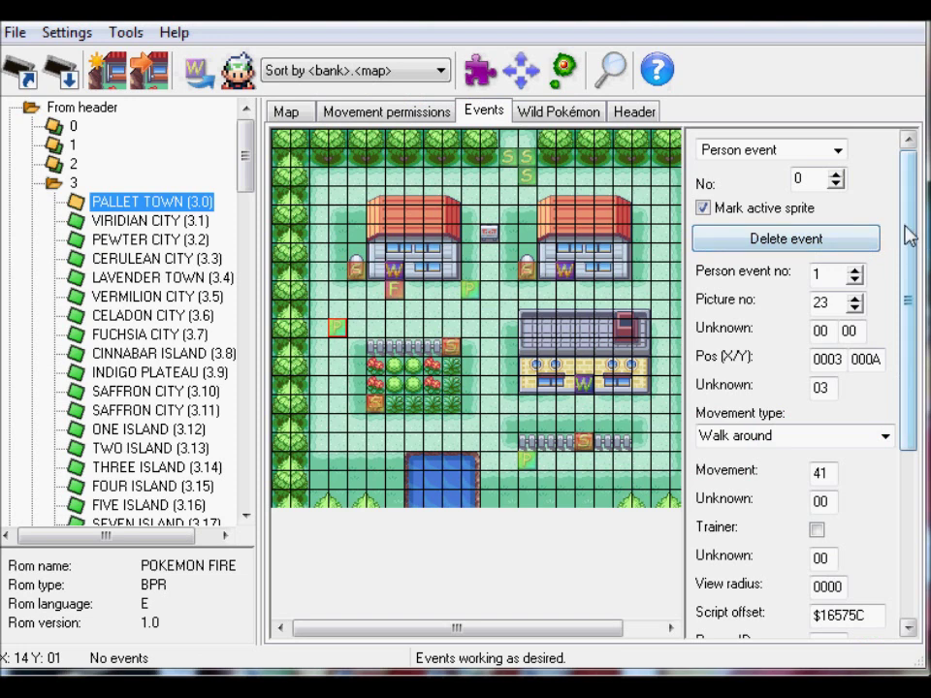
drag(908, 236, 889, 245)
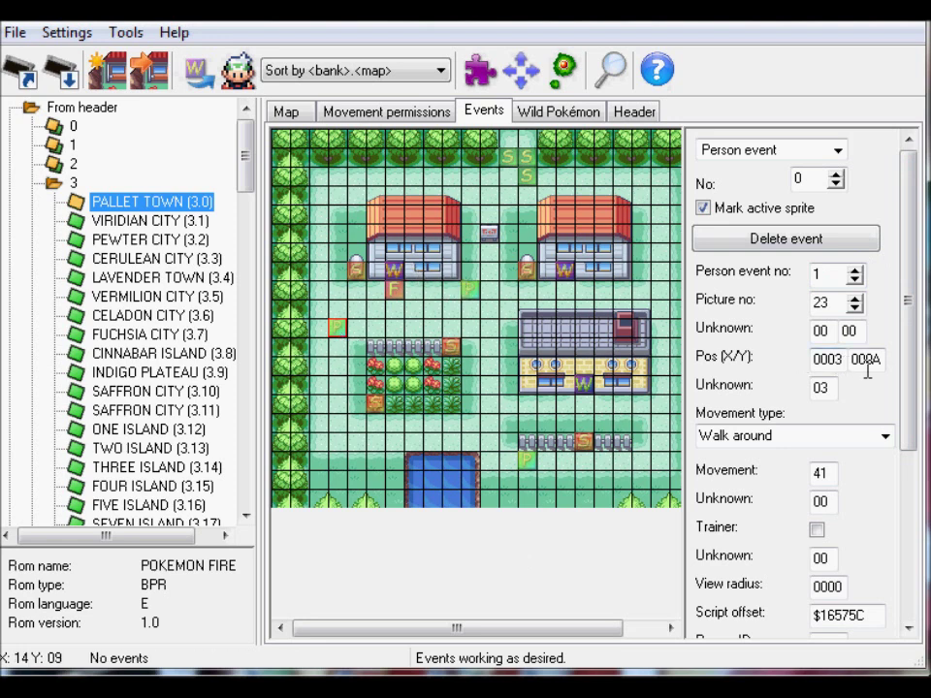
drag(911, 380, 900, 333)
click(397, 290)
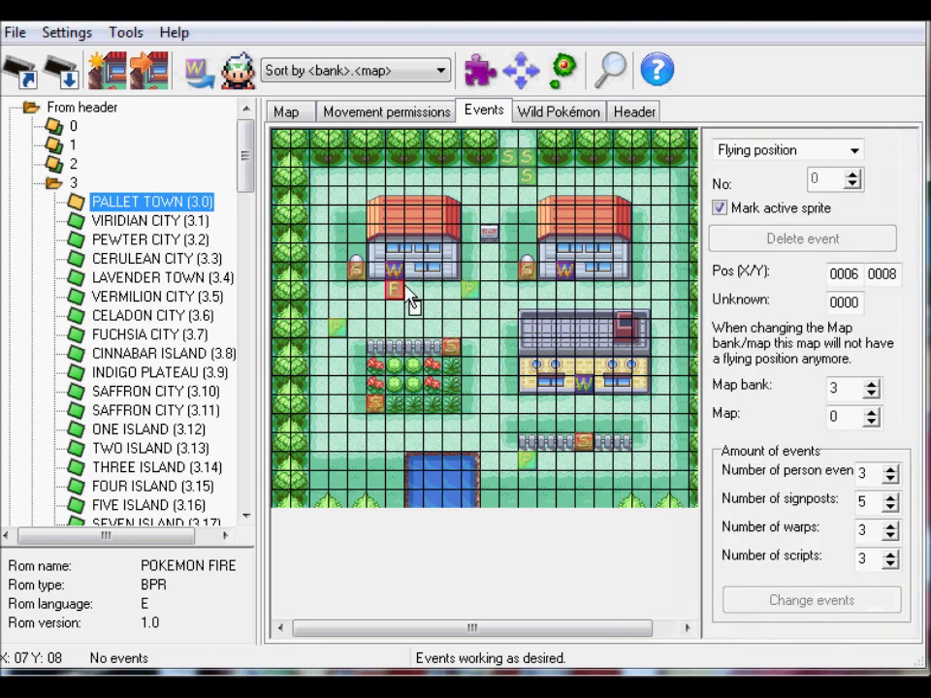
click(337, 327)
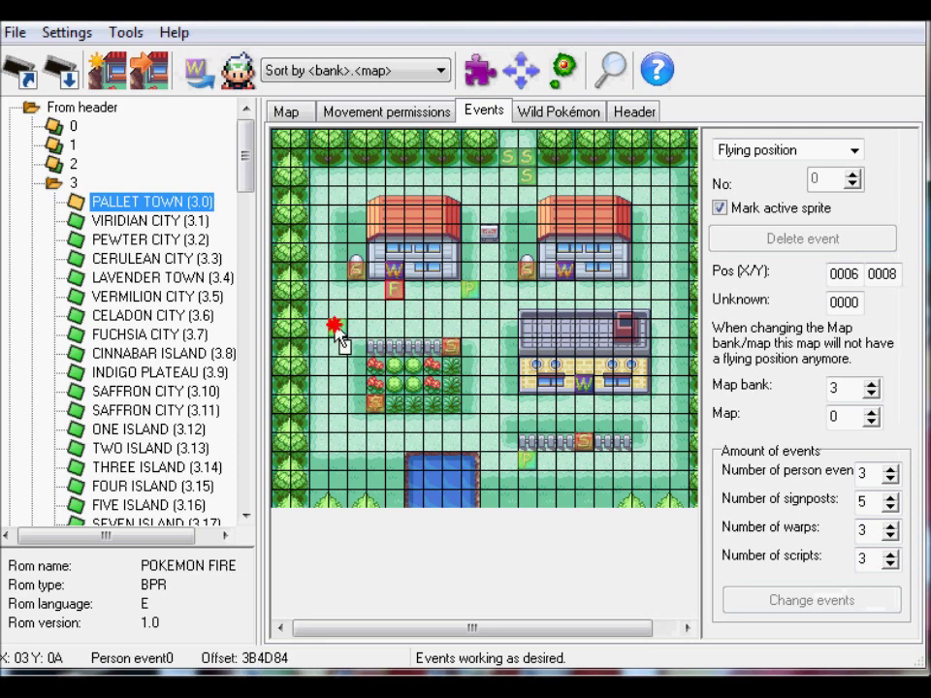
- Examine the selected person event's properties and the amounts of person events, signposts, warps and scripts on the map
drag(921, 288, 903, 262)
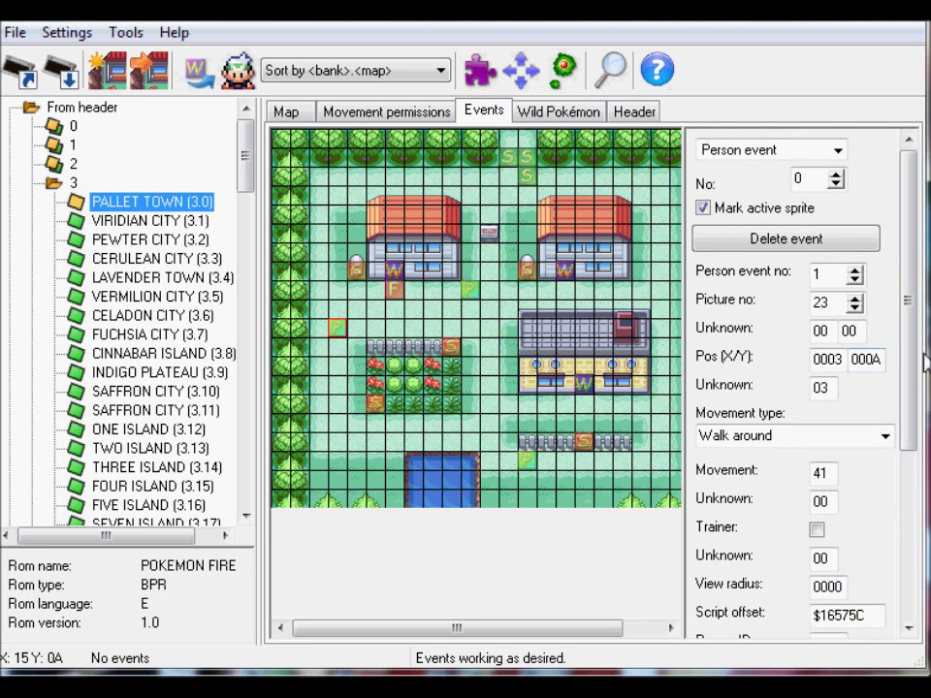
scroll(889, 505, down, 5)
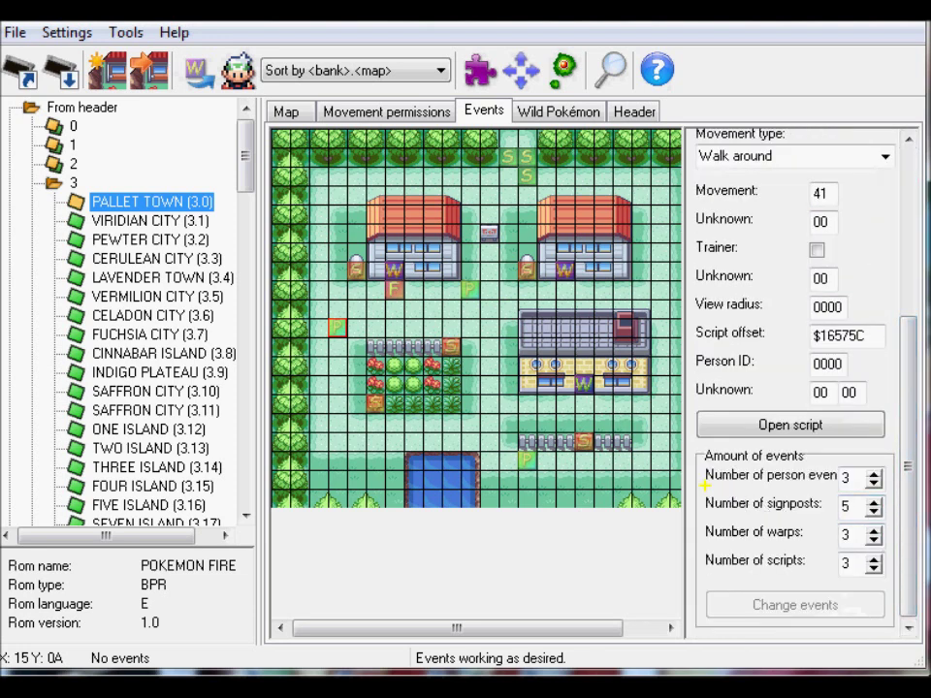
mouse_move(702, 490)
mouse_down()
mouse_move(771, 481)
mouse_move(880, 477)
mouse_up()
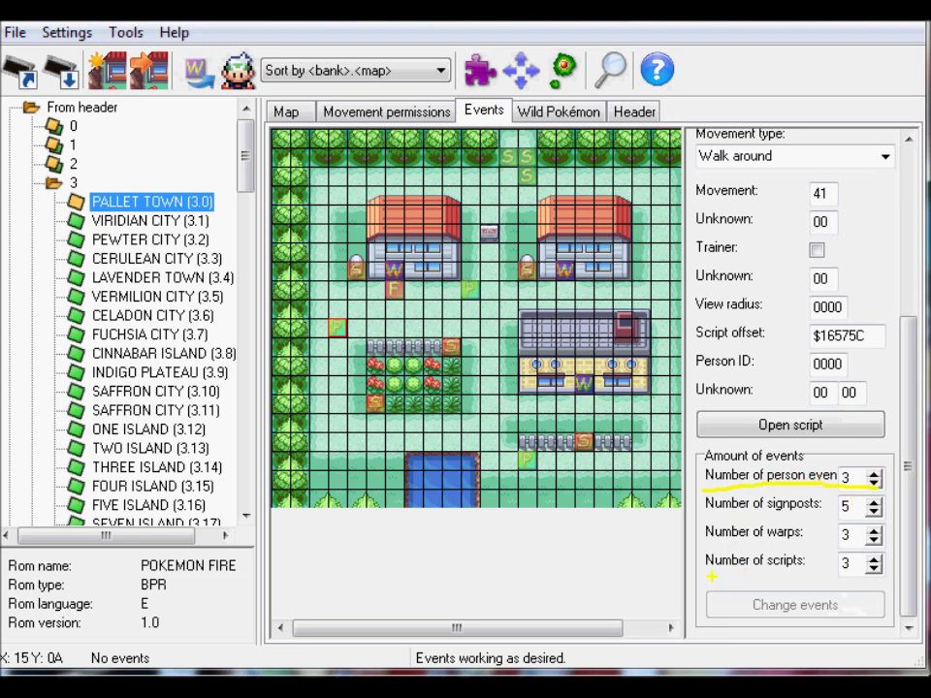
drag(710, 576, 882, 571)
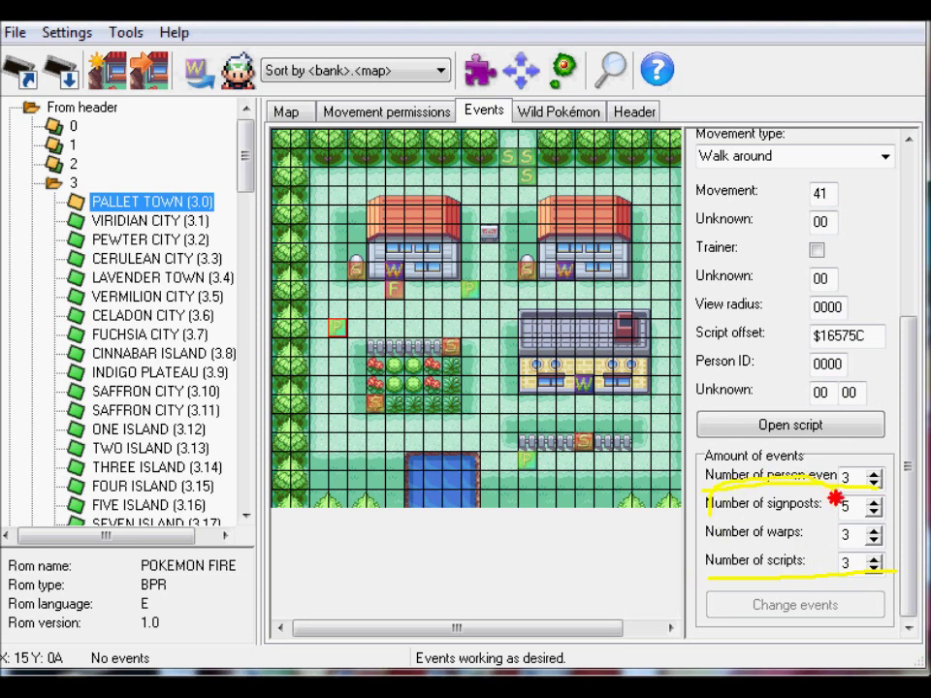
mouse_move(838, 492)
mouse_down()
mouse_move(770, 549)
mouse_move(686, 519)
mouse_up()
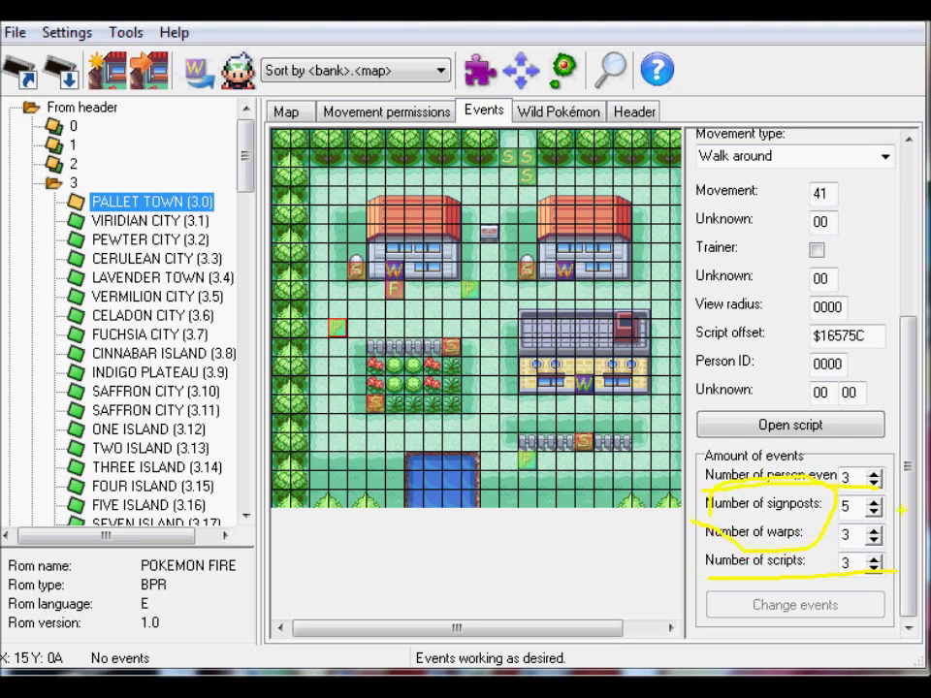
key(Escape)
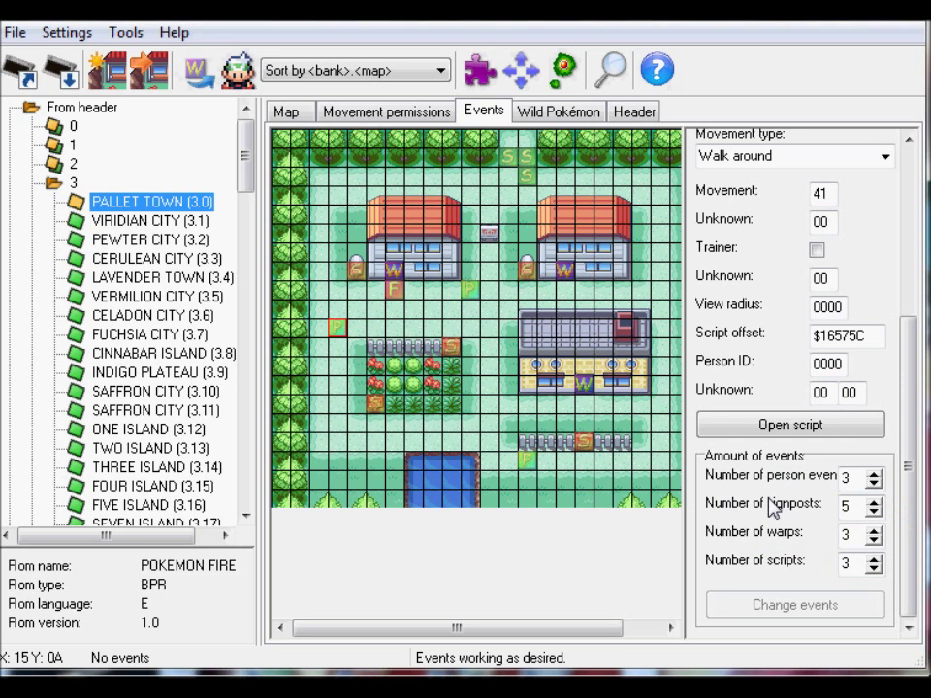
- Increase the number of signposts to 6 and place the new signpost event on the sign between the two houses
click(873, 502)
click(840, 605)
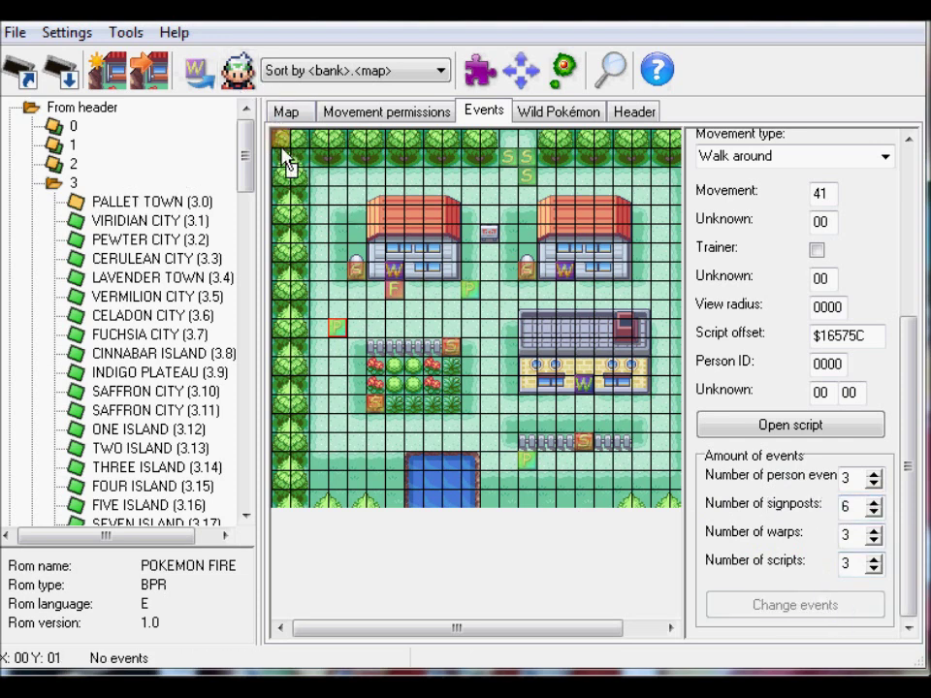
click(241, 78)
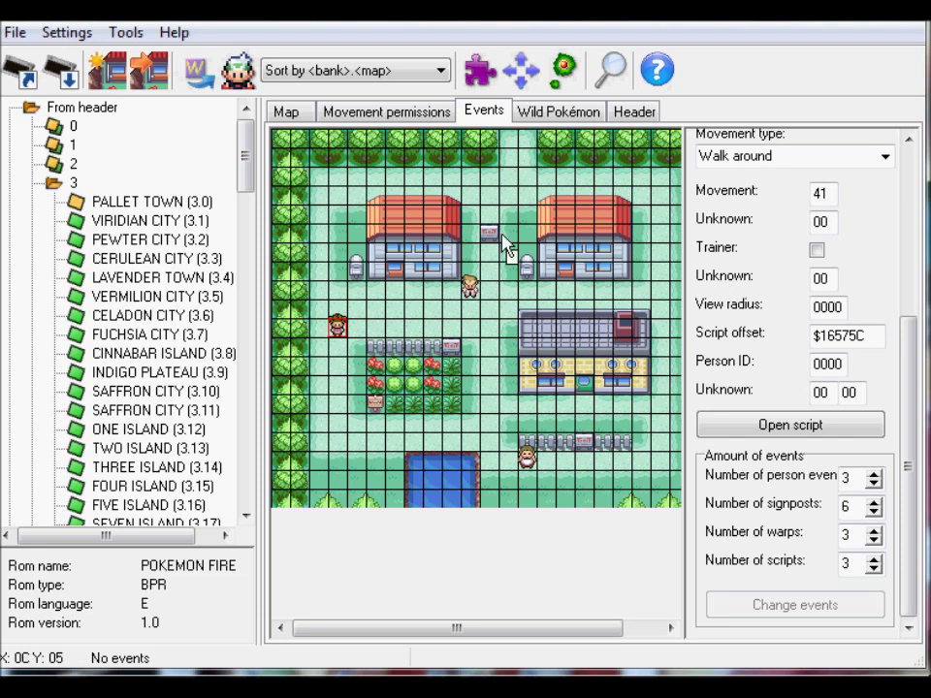
click(241, 73)
mouse_move(488, 232)
mouse_down()
mouse_move(524, 243)
mouse_move(477, 249)
mouse_move(494, 240)
mouse_up()
drag(908, 360, 635, 373)
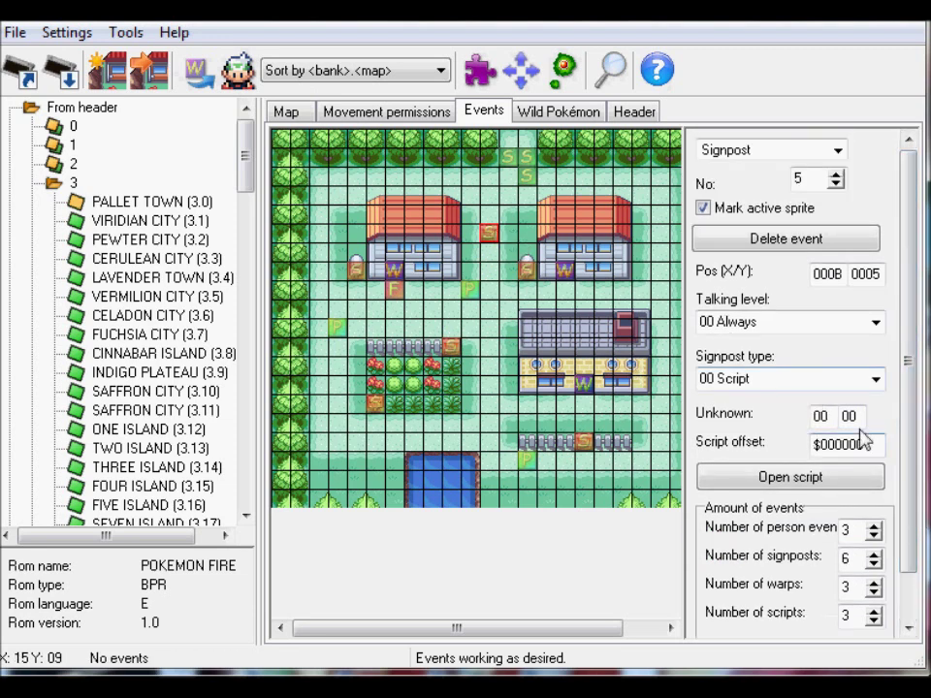
click(852, 480)
drag(451, 37, 447, 64)
drag(233, 531, 151, 120)
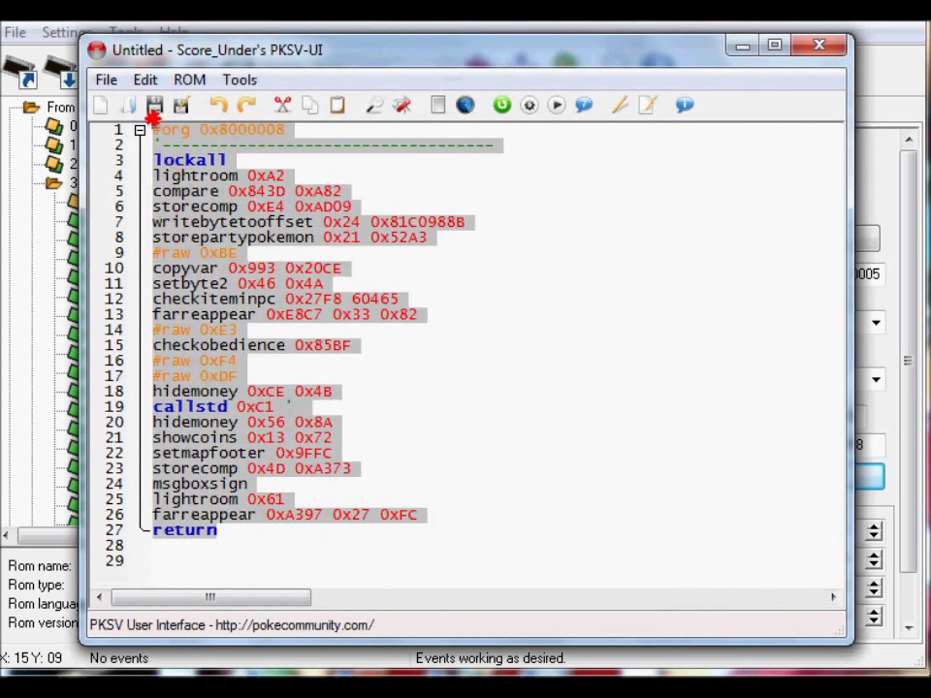
text(#org @)
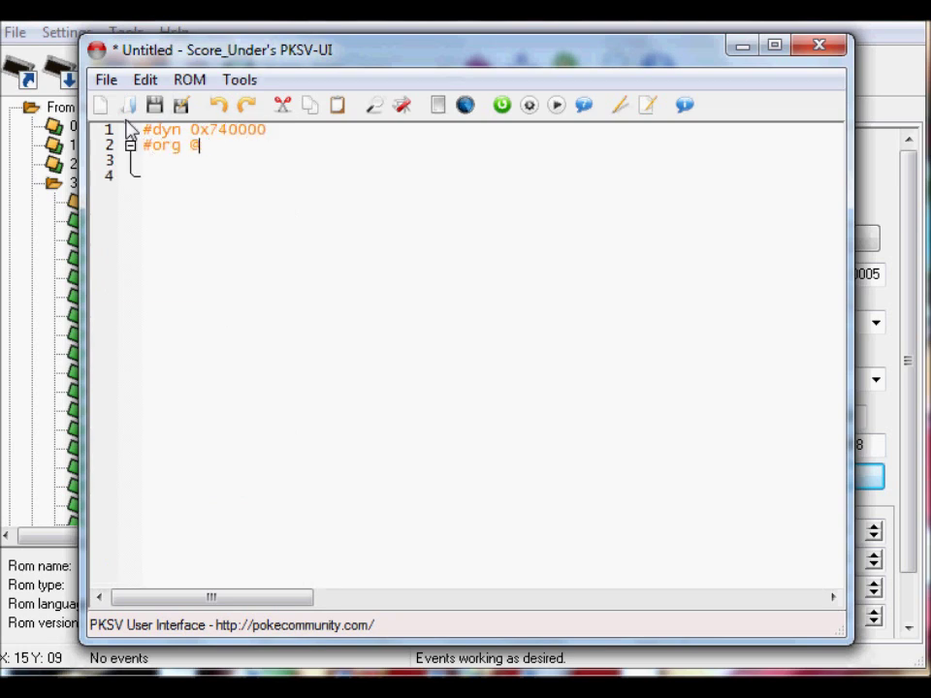
text(k)
key(Return)
text(faceplay)
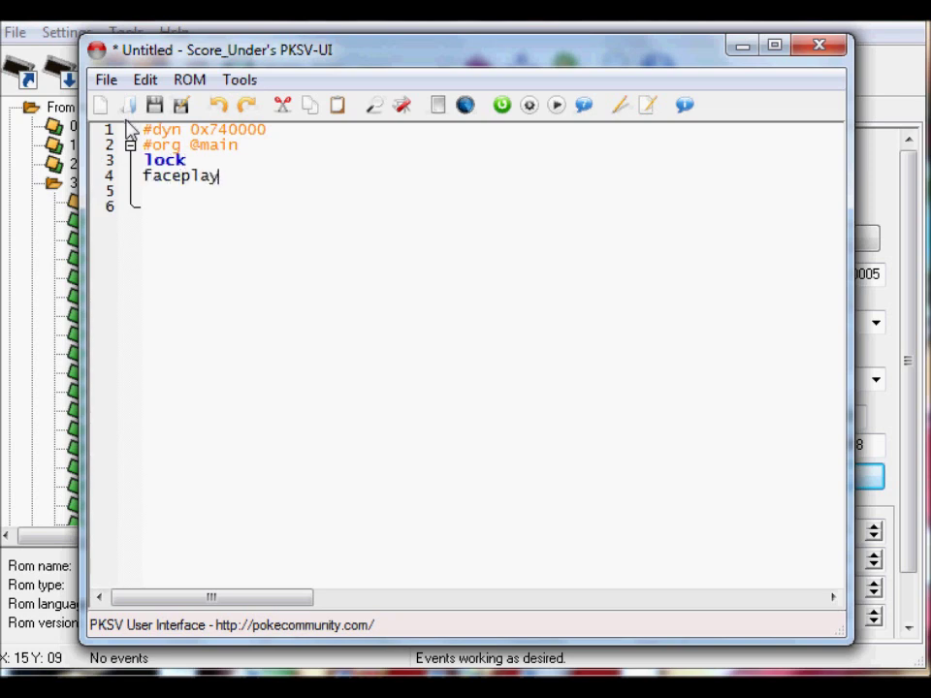
text(er)
key(Return)
text(message )
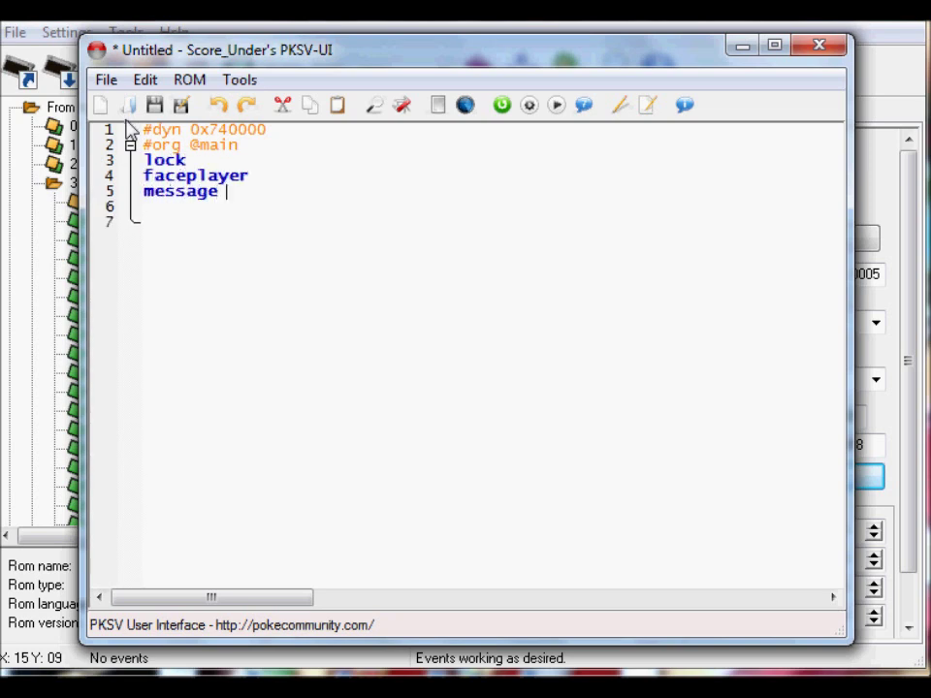
text(lstd MSG_SIGN)
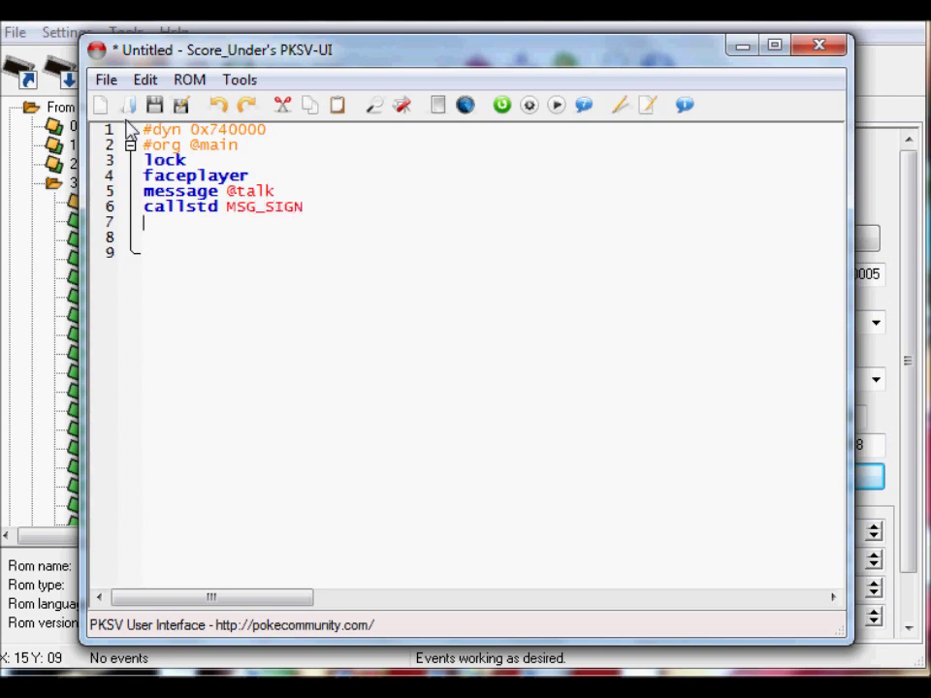
text(lease)
key(Return)
text(end)
key(Return)
key(Return)
text(#org @talk)
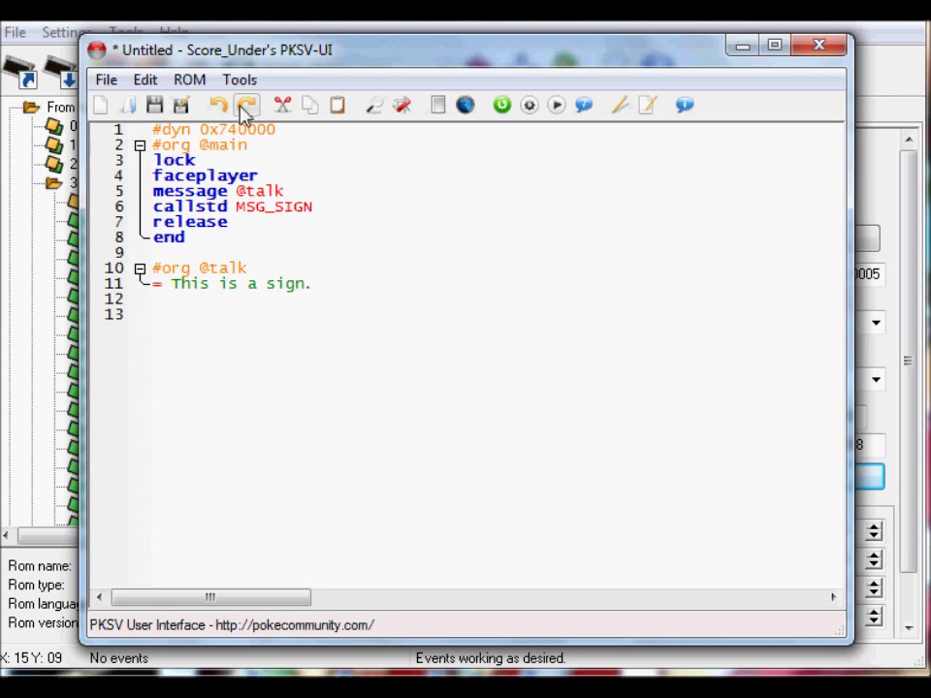
- Try to compile the script, and transfer its text to a freshly opened editor, discarding the old one without saving
click(531, 106)
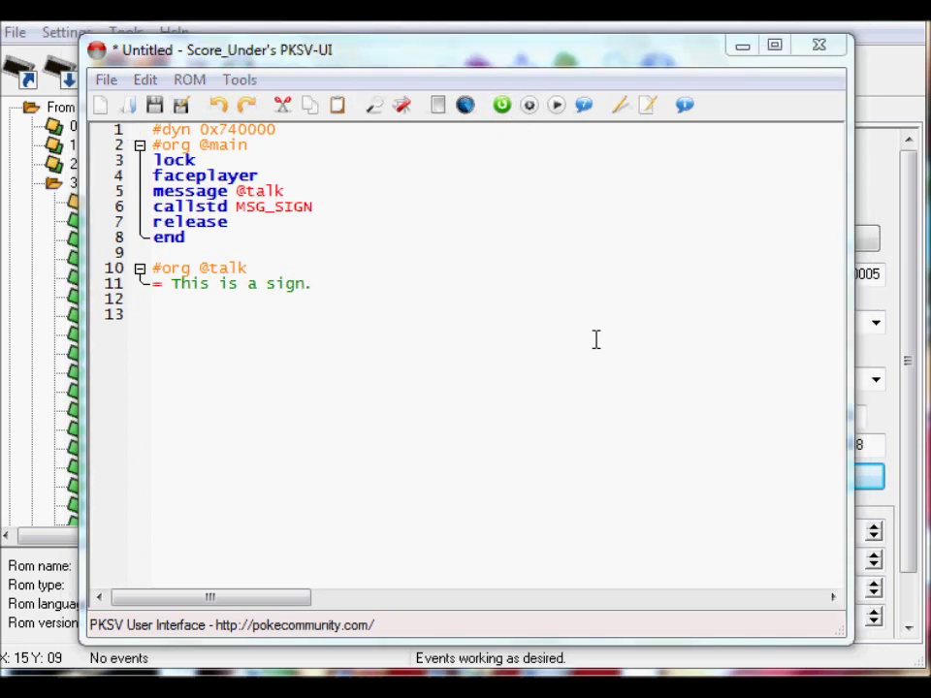
key(ctrl+a)
key(ctrl+q)
key(BackSpace)
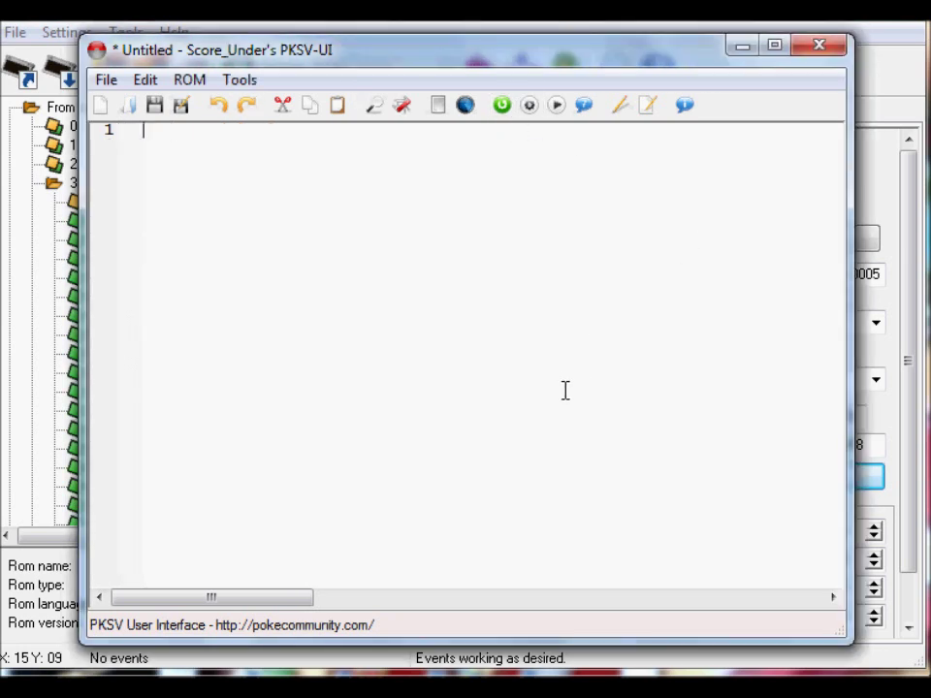
text(#dyn 0x740000 #org @main lock faceplayer message @talk callstd MSG_SIGN release end  #org @talk = This is a sign.)
click(820, 45)
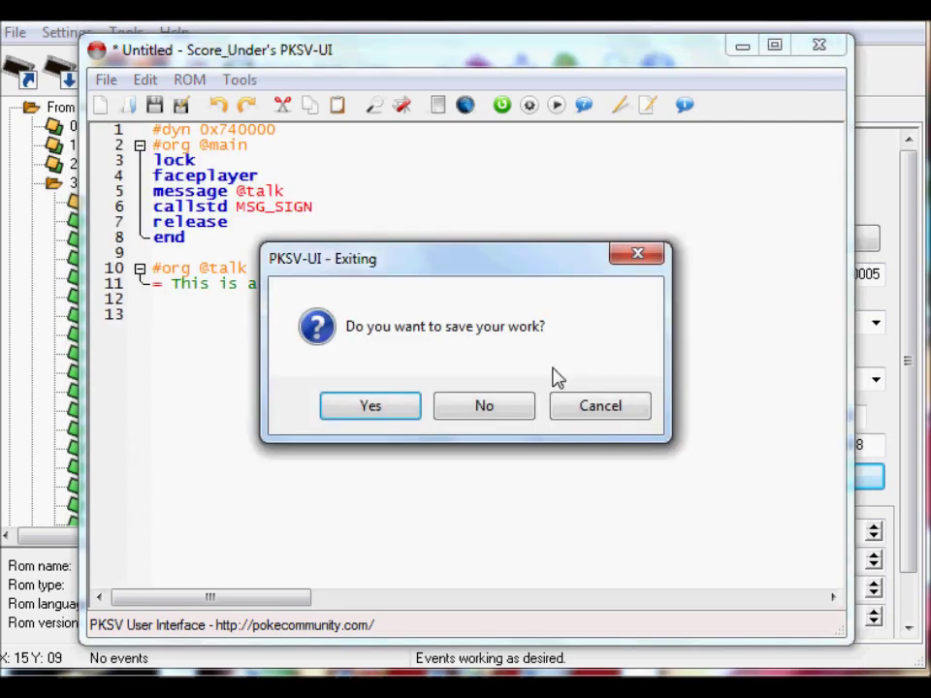
click(482, 404)
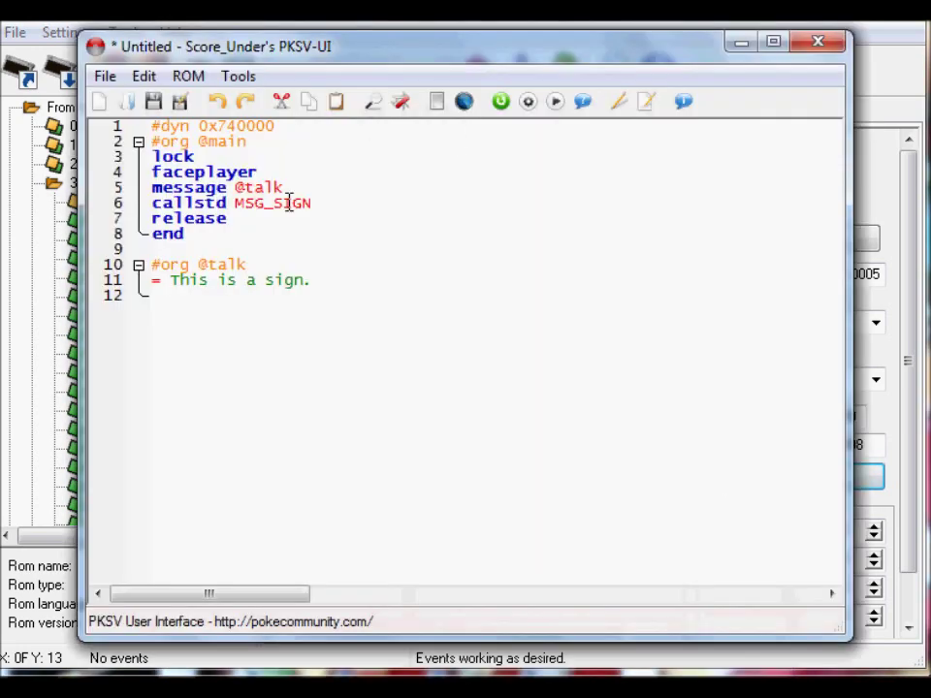
click(531, 101)
drag(665, 263, 663, 341)
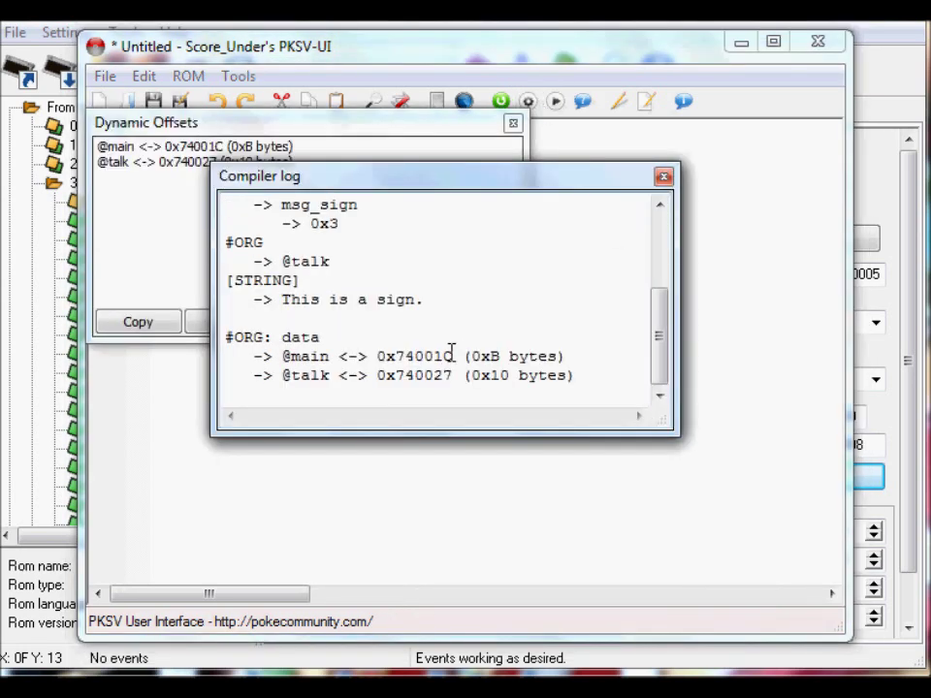
drag(453, 355, 405, 356)
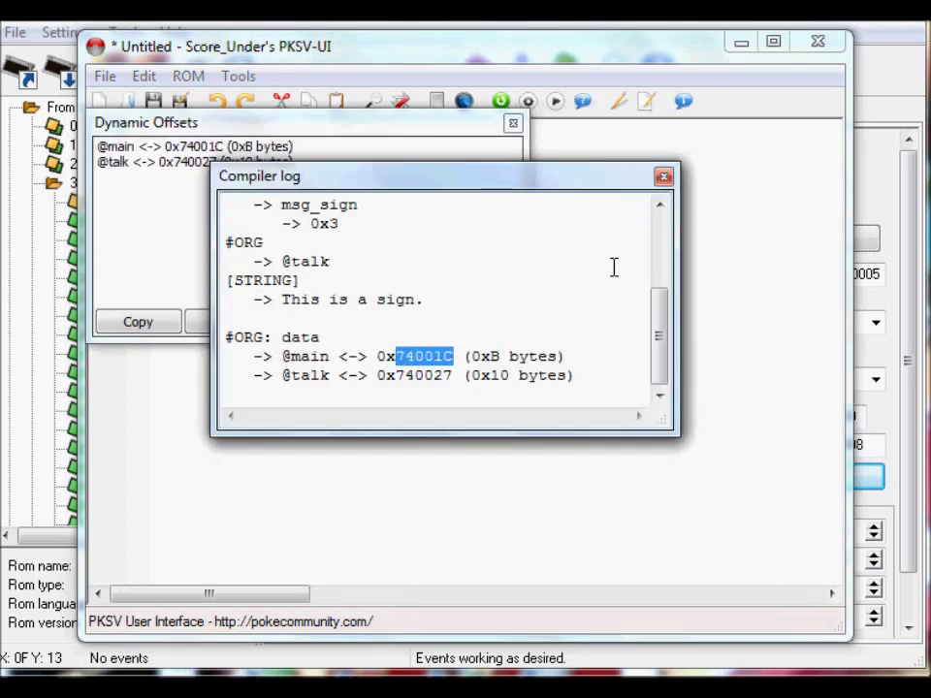
click(663, 175)
click(511, 122)
click(739, 43)
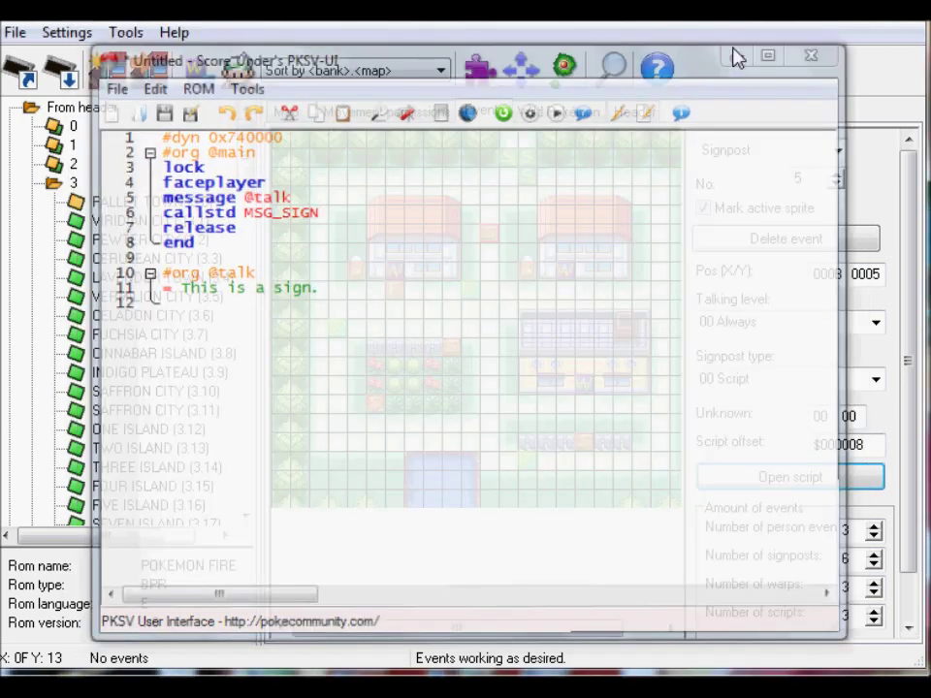
- Set the script offset of the signpost between the houses to $74001C
drag(907, 342, 900, 442)
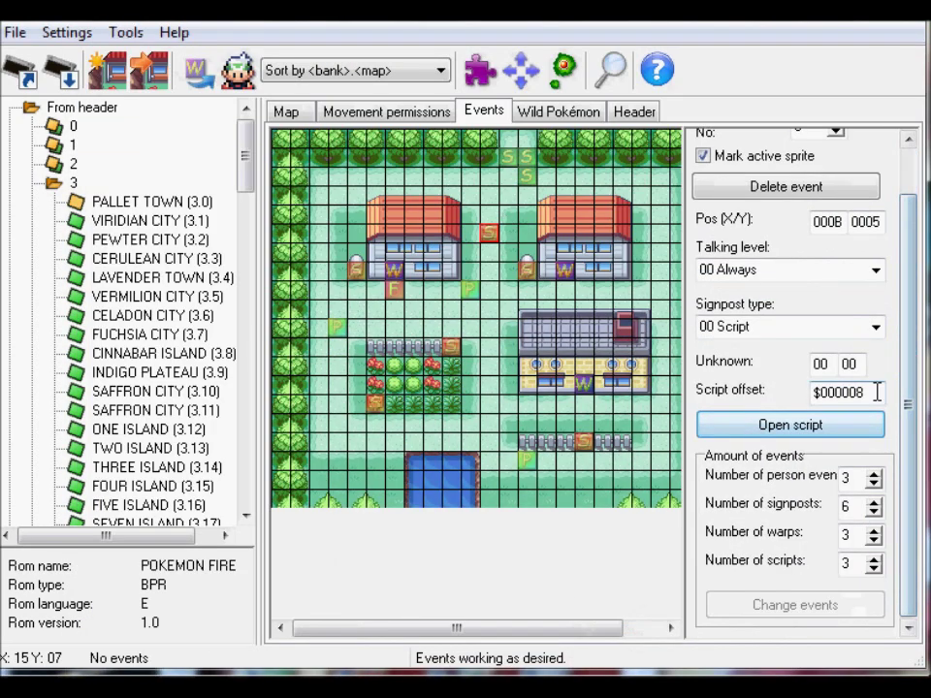
drag(876, 392, 825, 403)
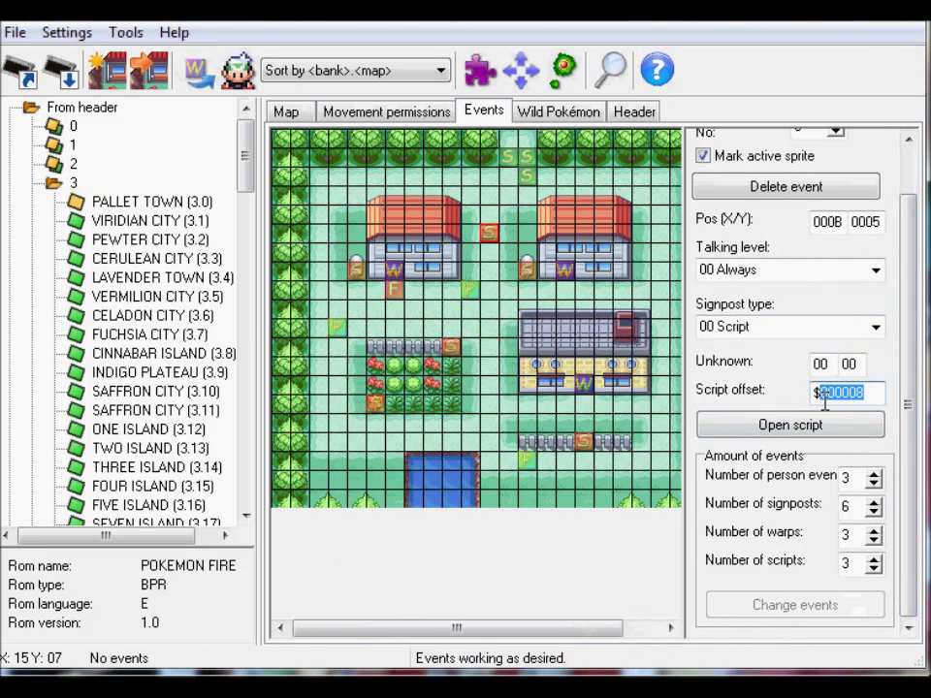
text(74001C)
drag(907, 405, 897, 474)
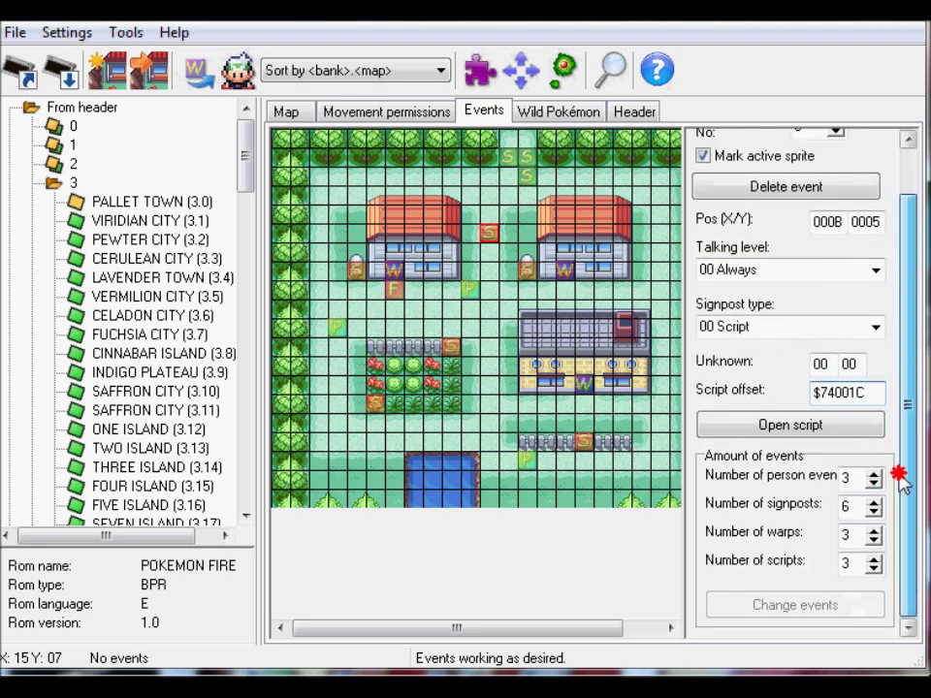
- Open the script assigned to the signpost between the houses to check its contents, and close the script editor
click(790, 424)
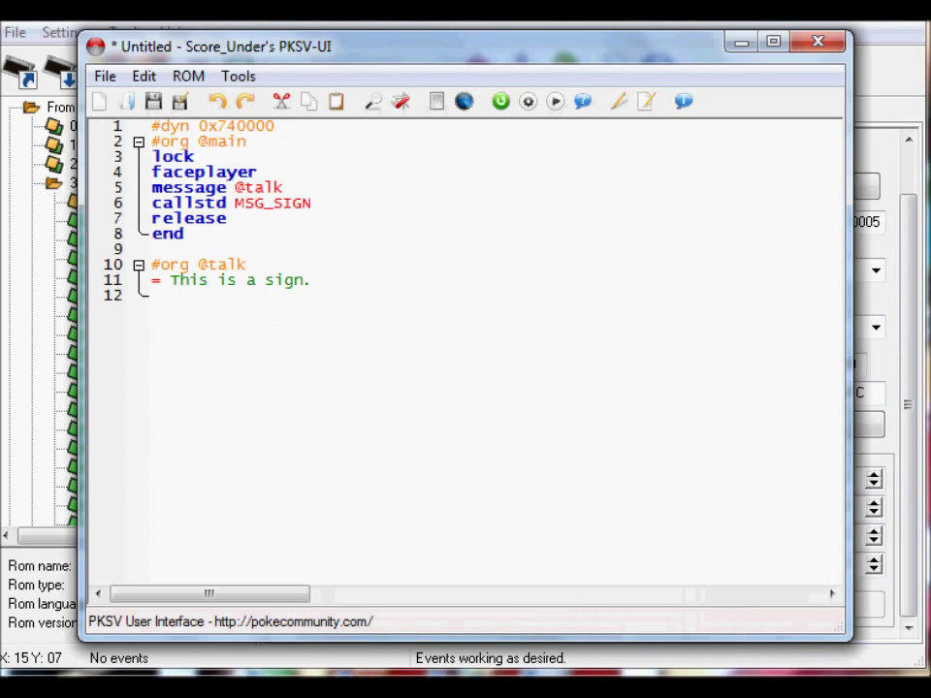
key(alt+F4)
drag(906, 434, 884, 433)
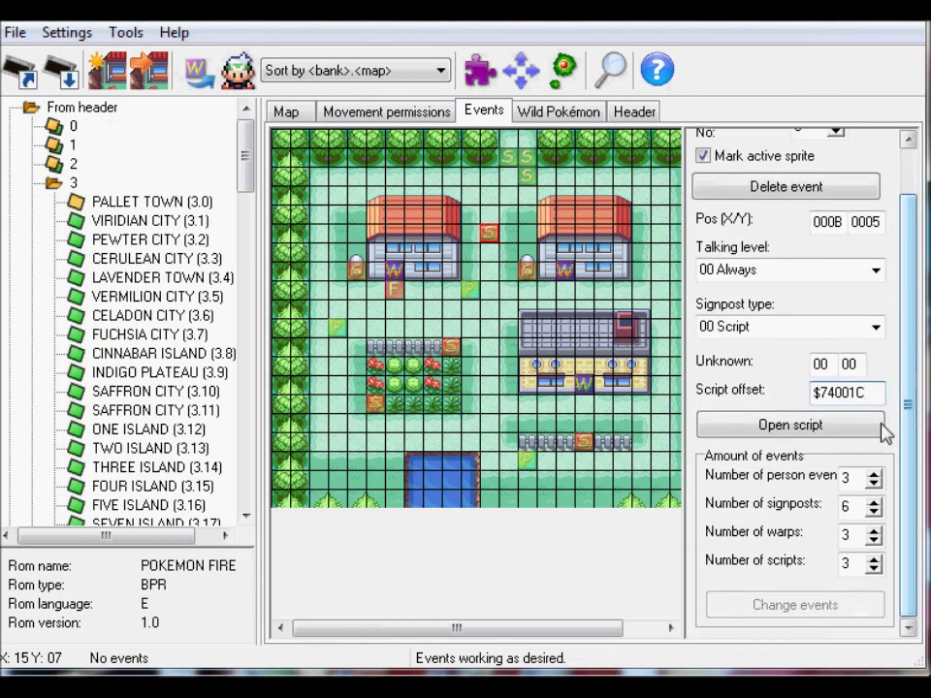
click(872, 425)
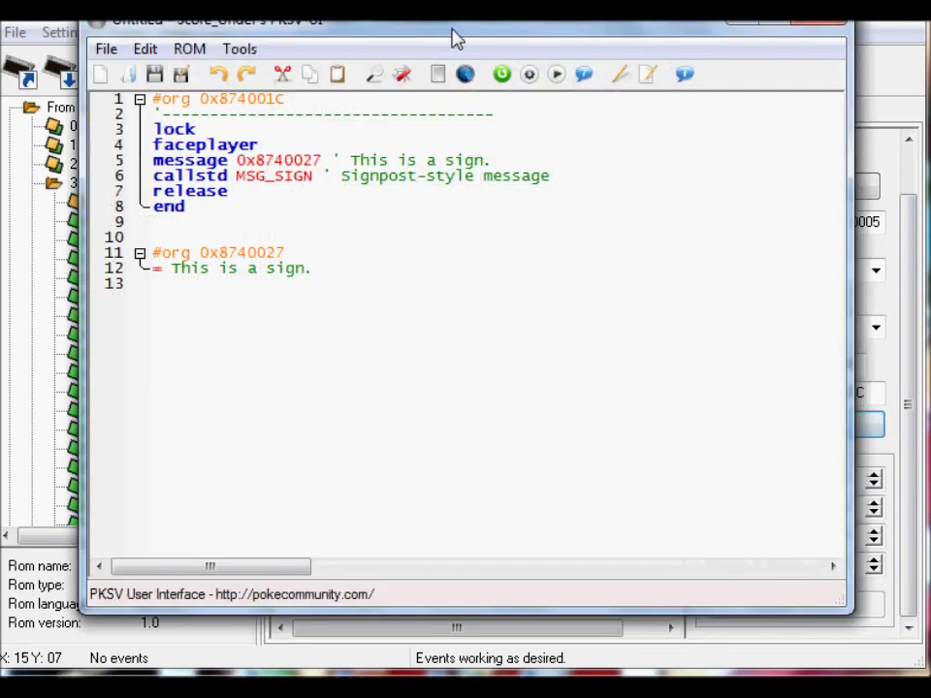
drag(451, 29, 450, 57)
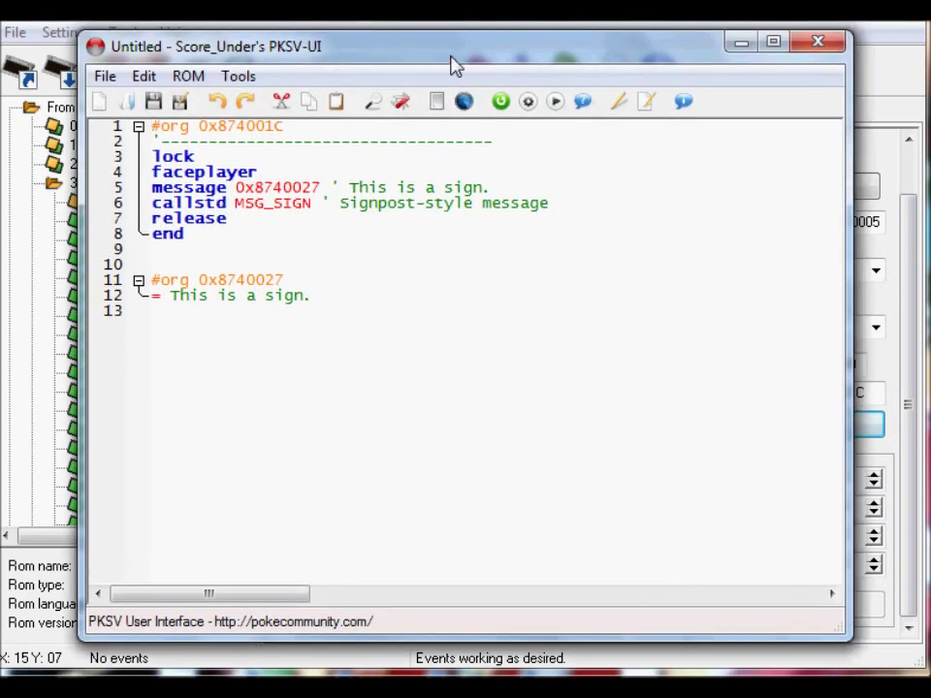
click(816, 44)
drag(916, 367, 902, 393)
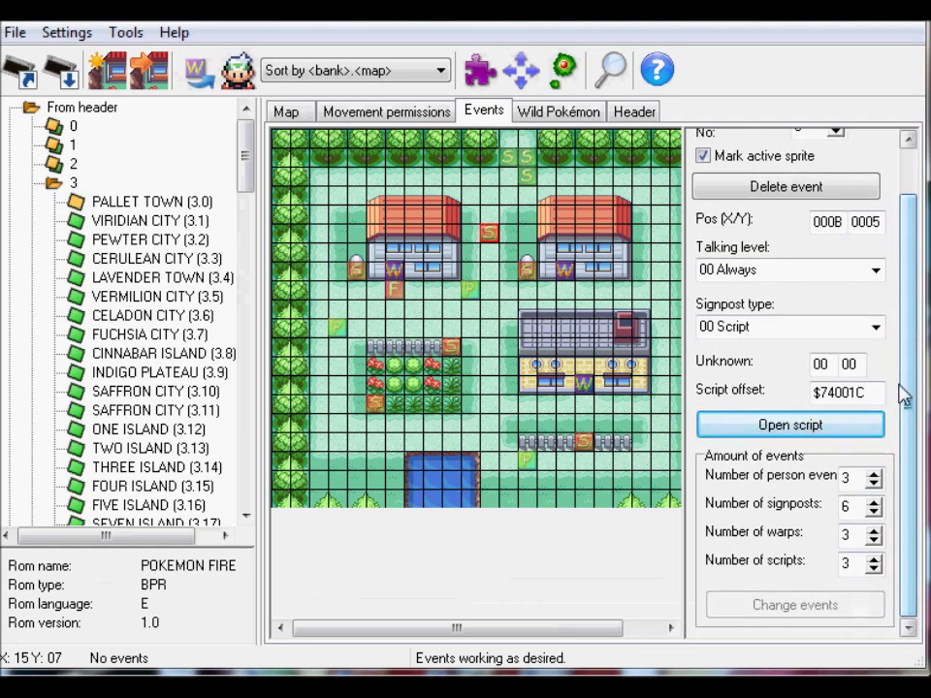
click(827, 426)
click(819, 16)
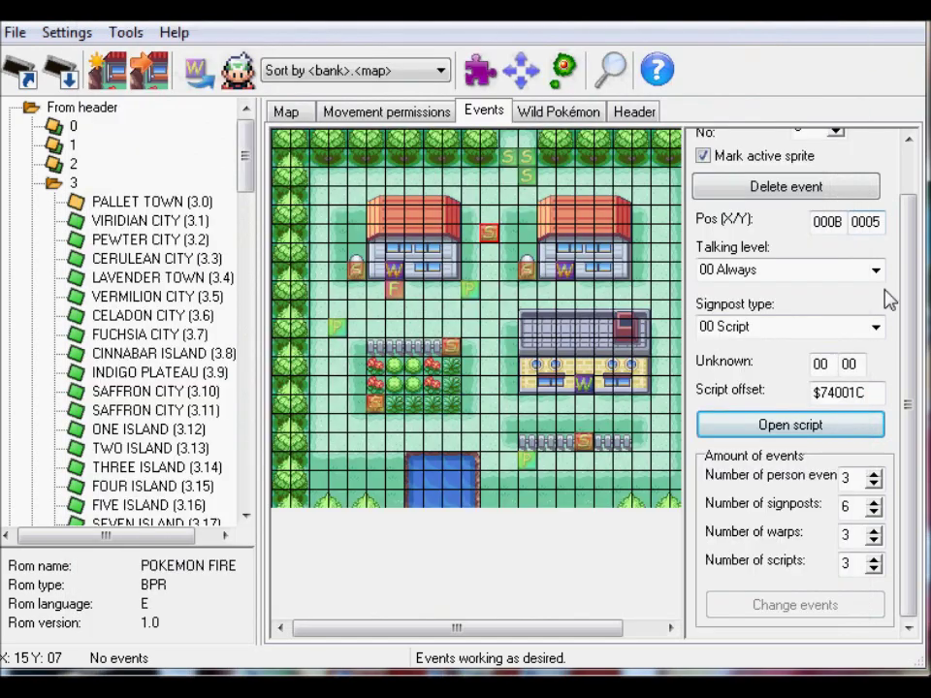
- Examine the warp on the left house's door, including its map bank, map and target warp number
click(400, 274)
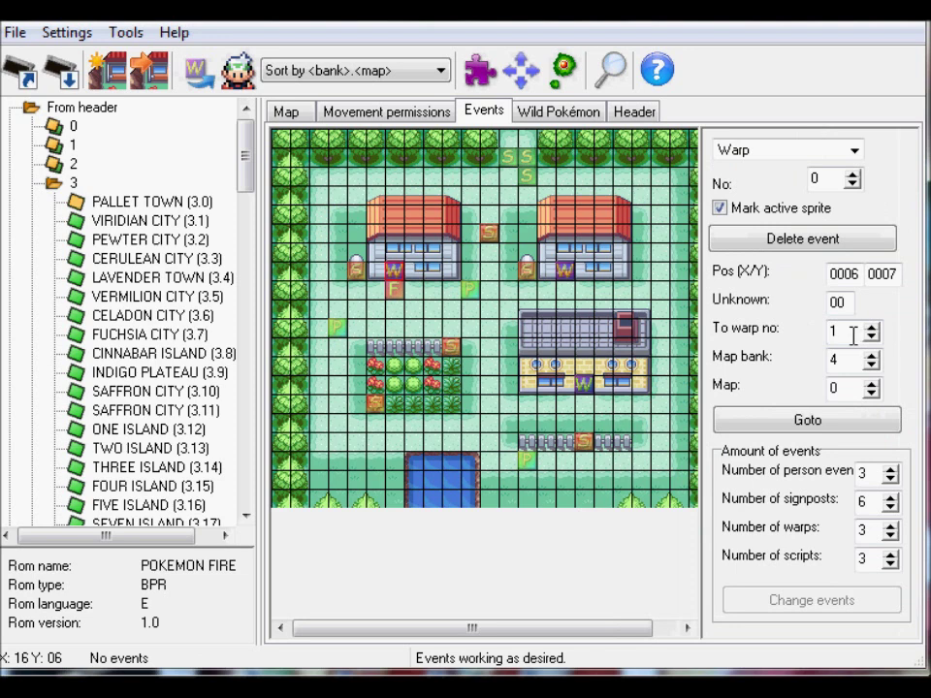
drag(847, 359, 819, 360)
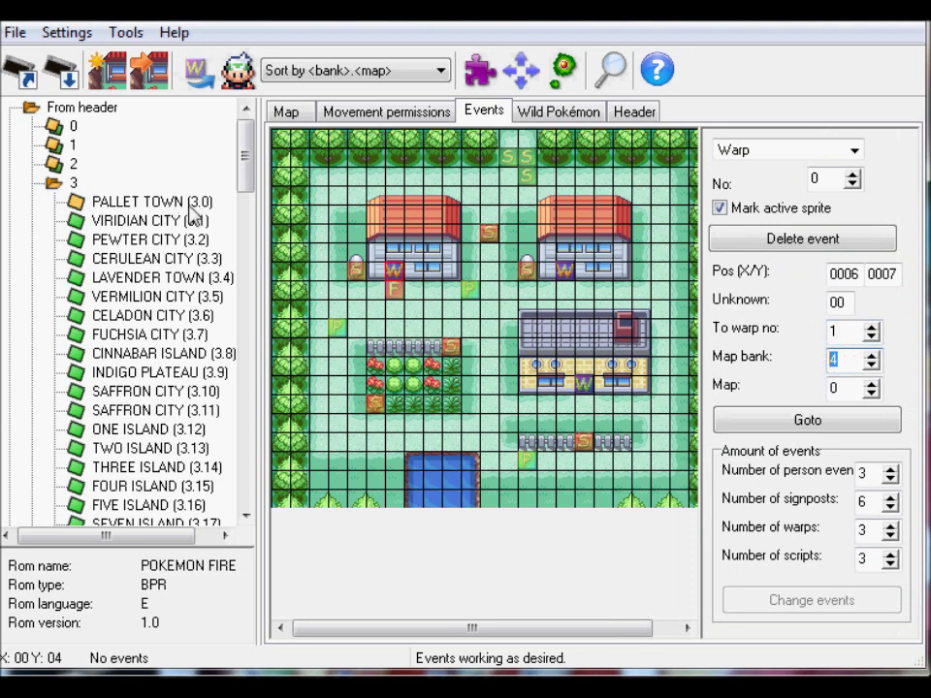
drag(853, 388, 754, 393)
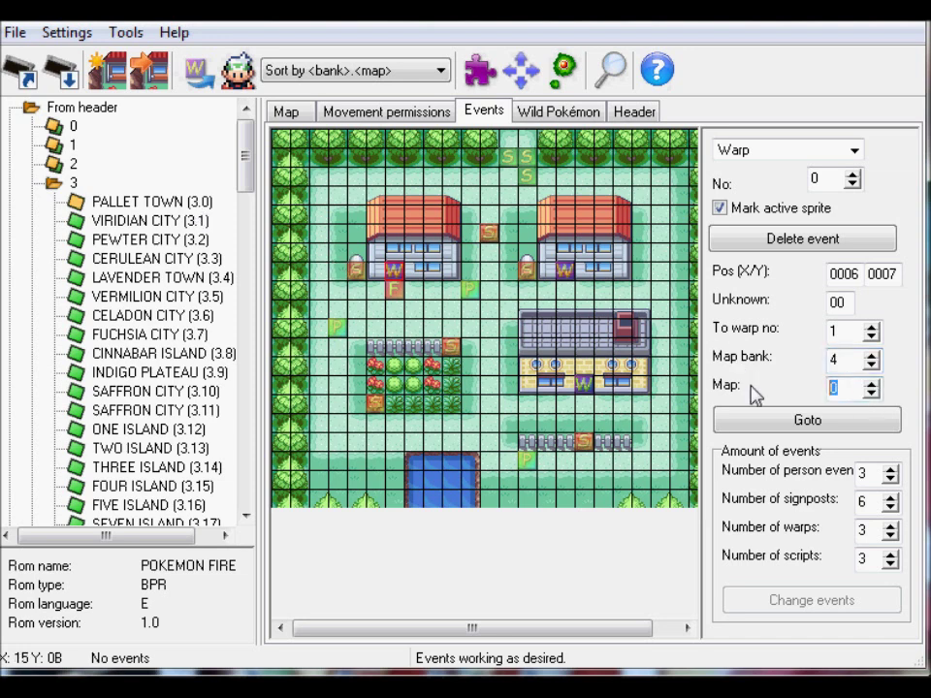
click(841, 330)
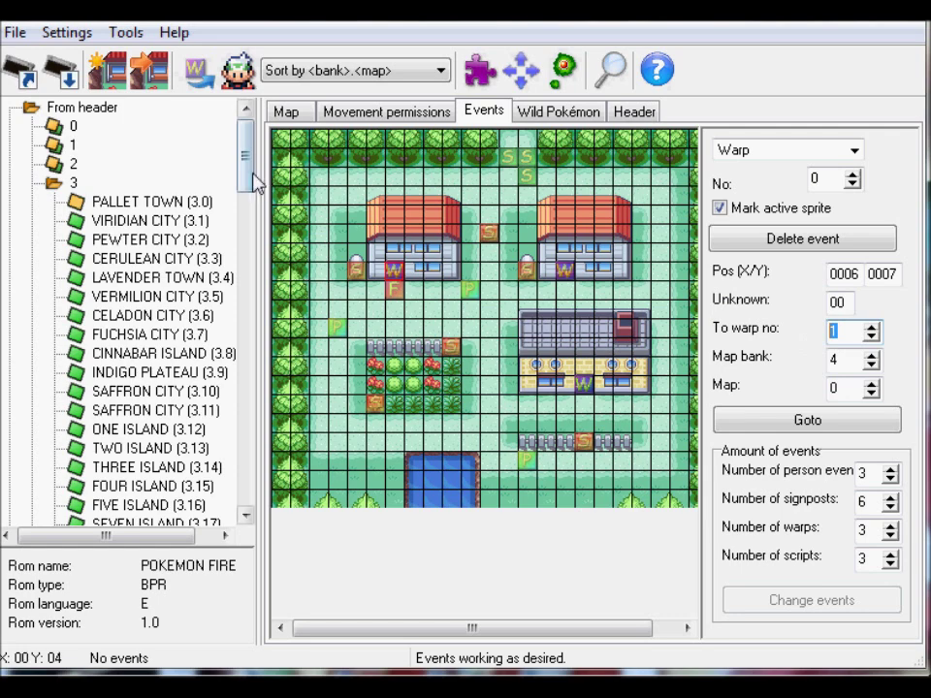
- Open the house map PALLET TOWN (4.0) in bank 4, inspect its exit warp and follow it back to map 3.0
drag(253, 178, 241, 395)
double_click(58, 241)
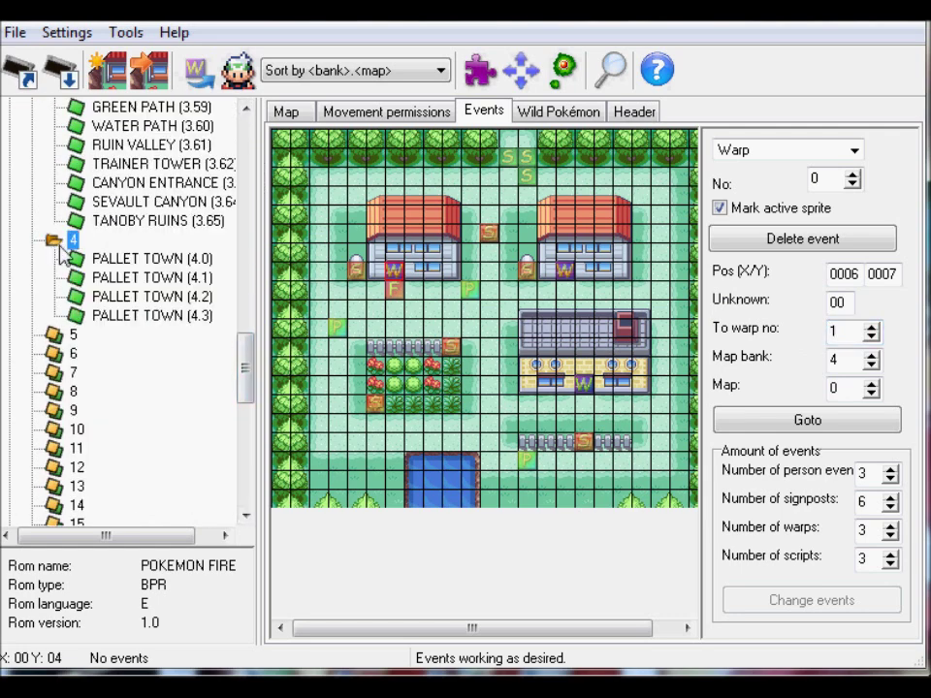
double_click(141, 259)
click(383, 407)
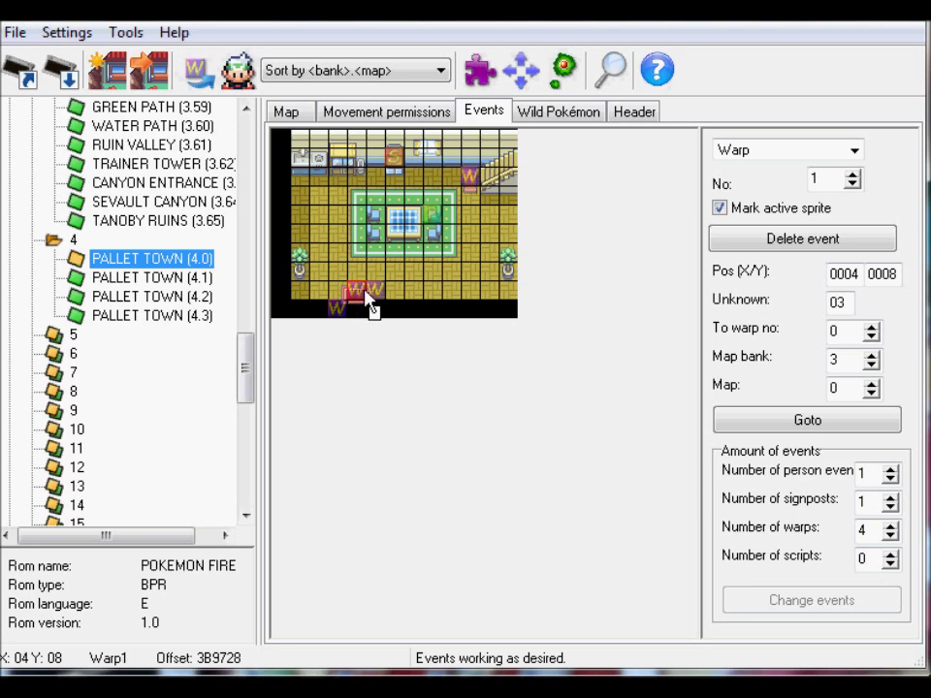
click(801, 422)
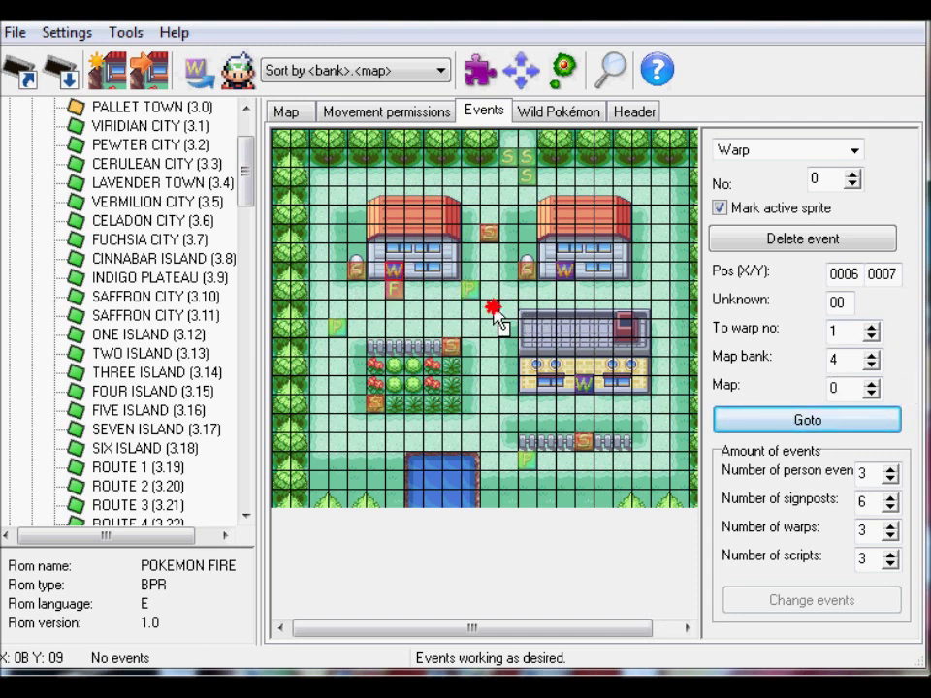
- Create grass-type wild Pokémon data for Pallet Town alongside the existing water and fishing rod data
click(576, 117)
click(549, 153)
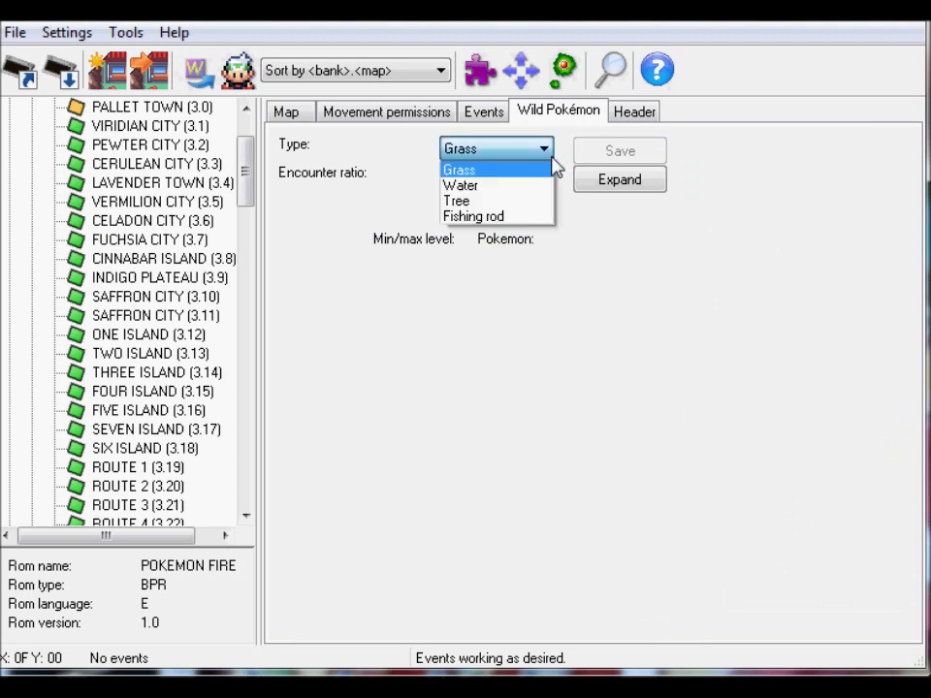
click(551, 155)
click(625, 180)
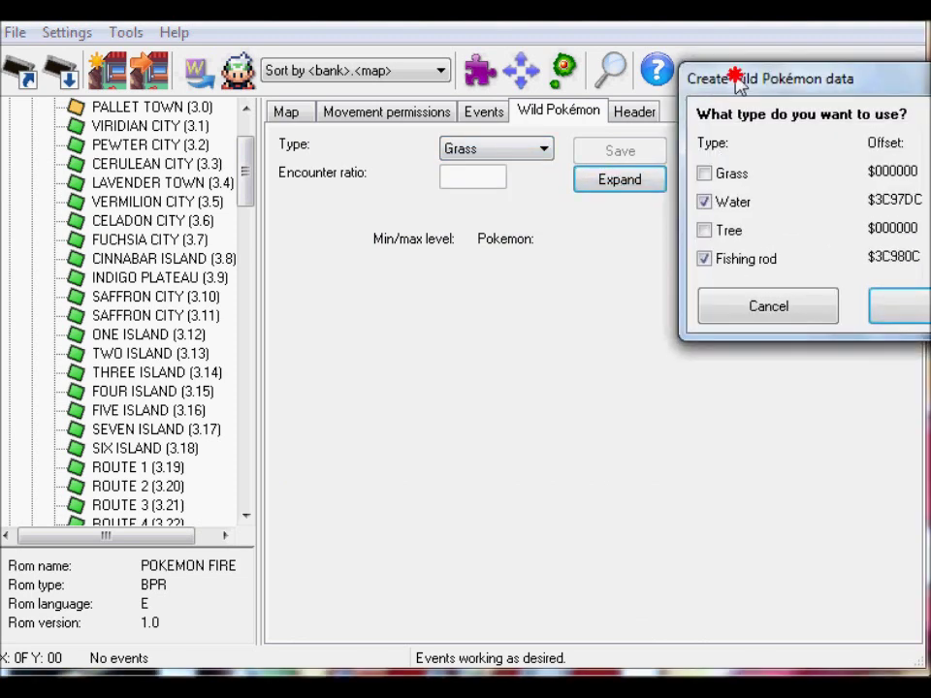
drag(736, 82, 389, 251)
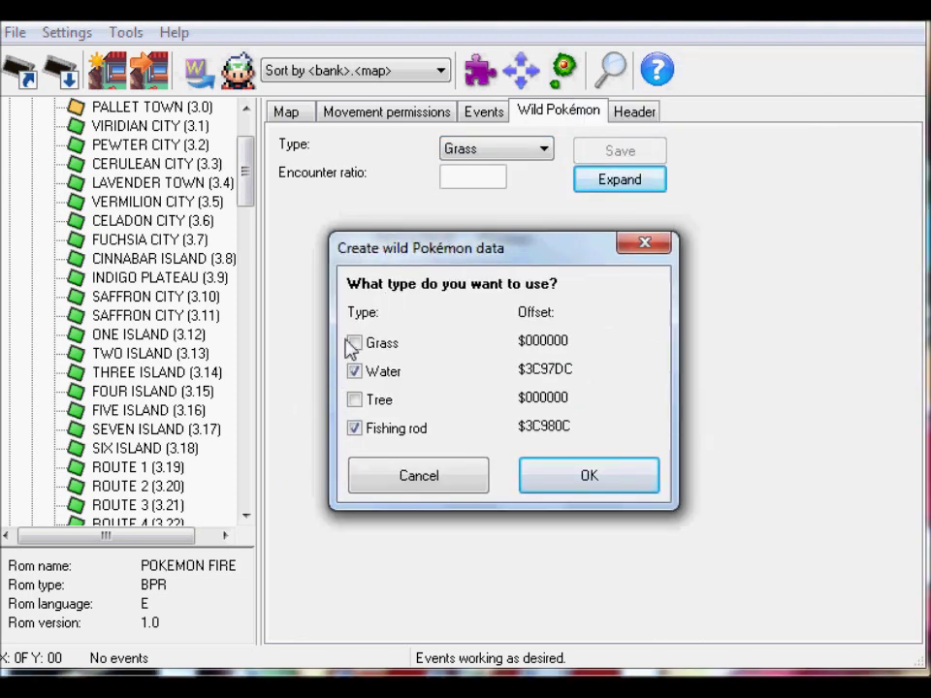
click(354, 343)
click(598, 475)
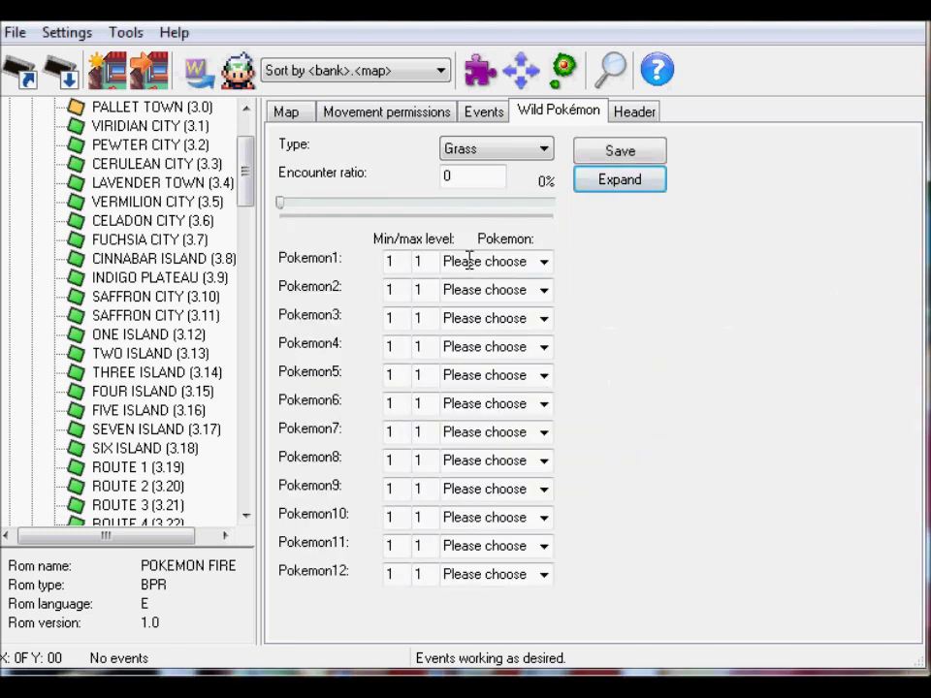
- Set the first grass Pokémon to REGIROCK with an encounter ratio of 79, and save the wild Pokémon data
double_click(388, 260)
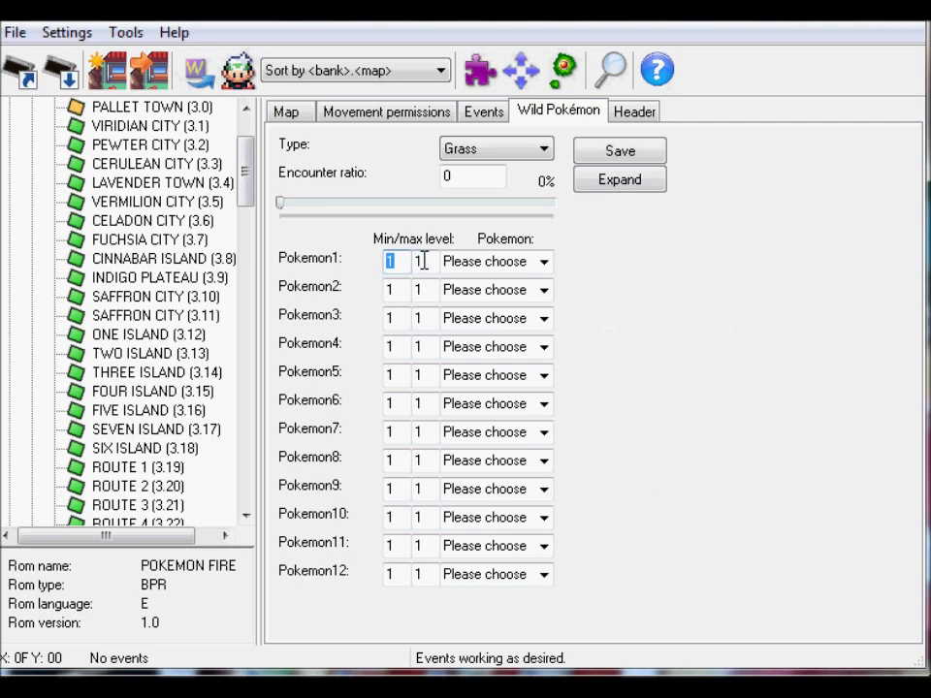
double_click(420, 261)
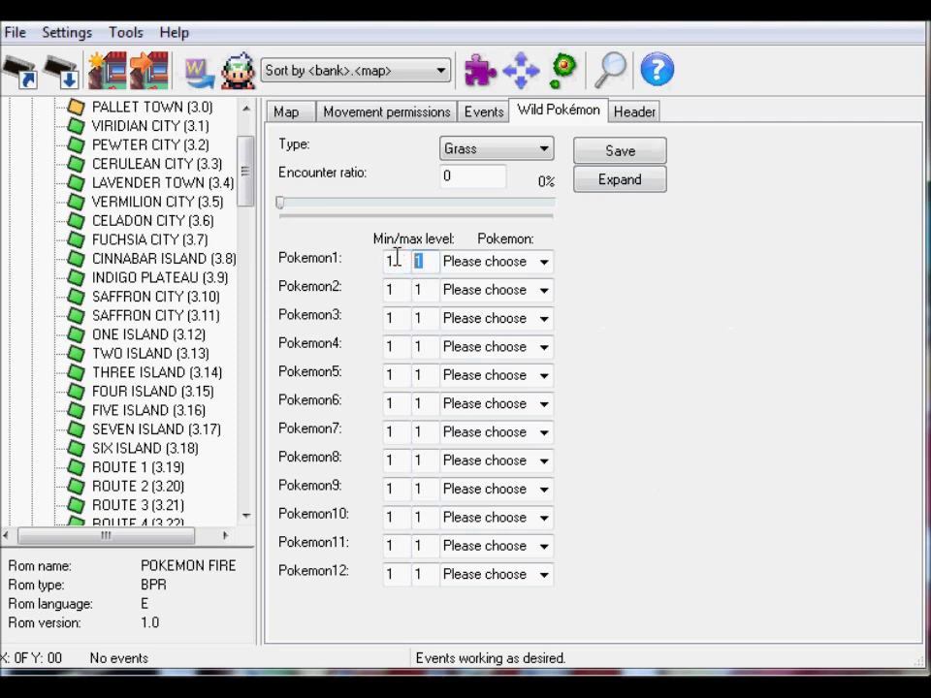
click(544, 261)
drag(544, 302, 544, 640)
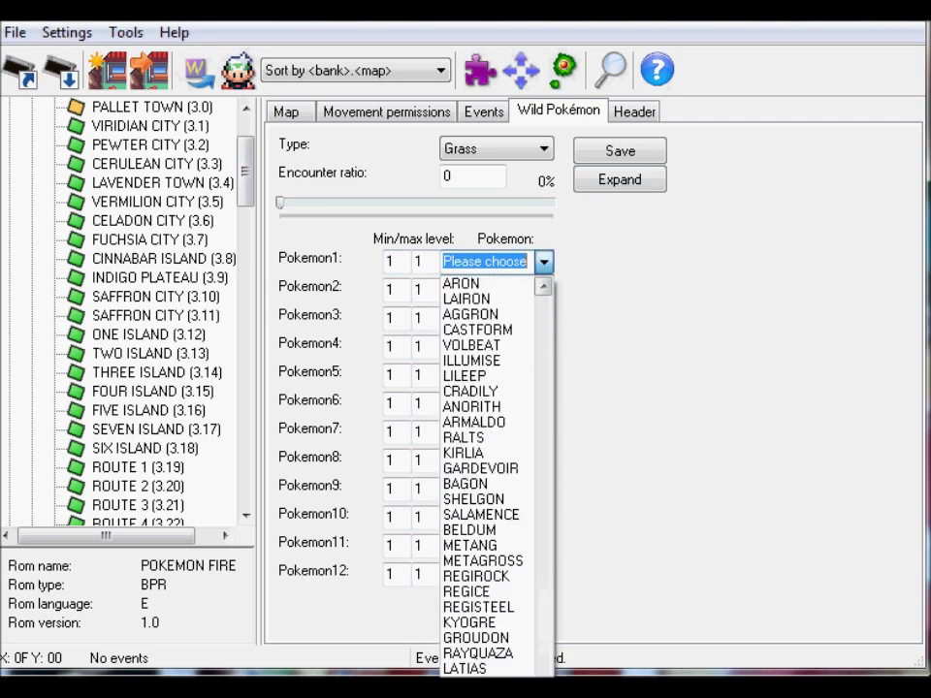
click(516, 576)
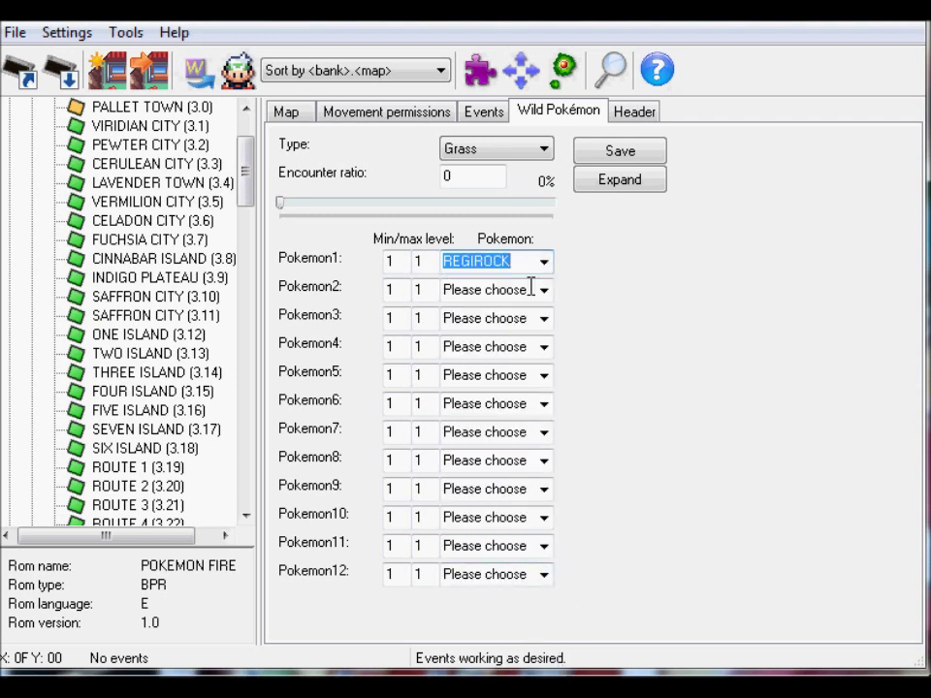
drag(283, 212, 363, 208)
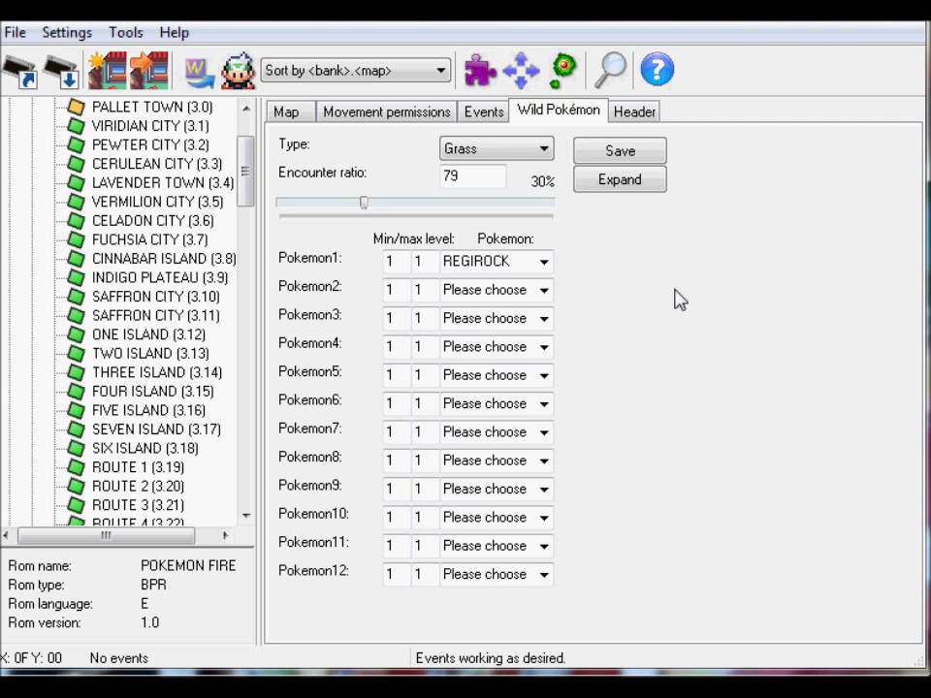
click(629, 153)
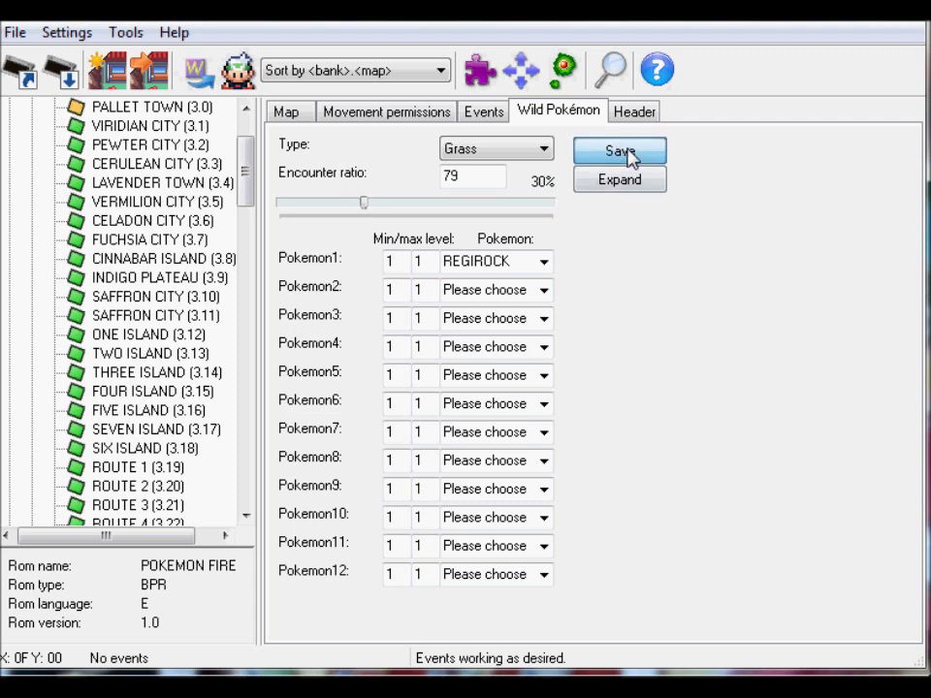
- Change the name of Pallet Town in the map header to VIDEO TEST
click(651, 119)
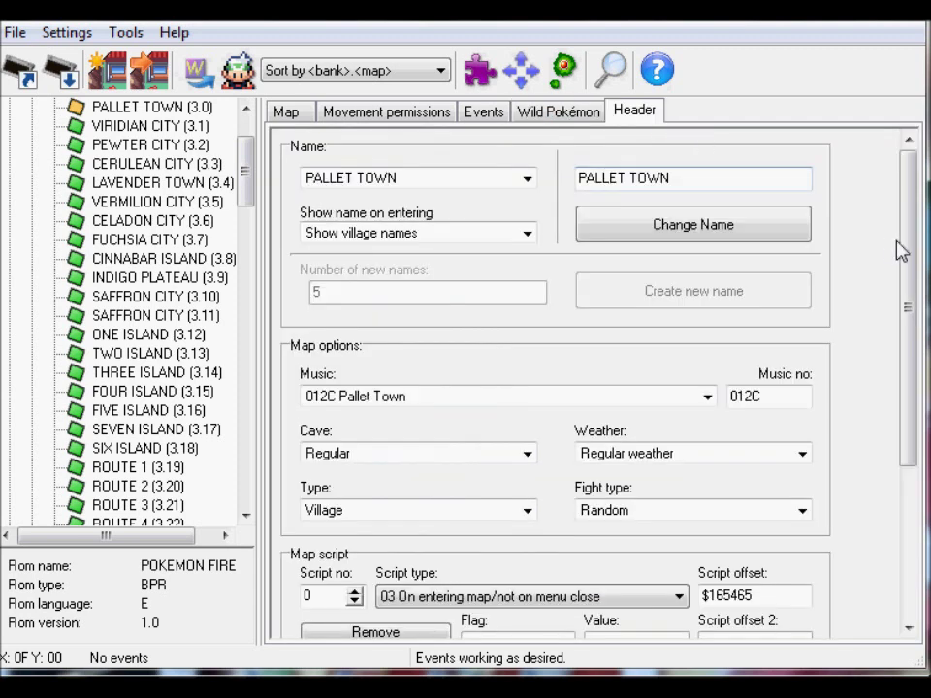
click(917, 325)
drag(917, 325, 917, 382)
drag(905, 440, 897, 257)
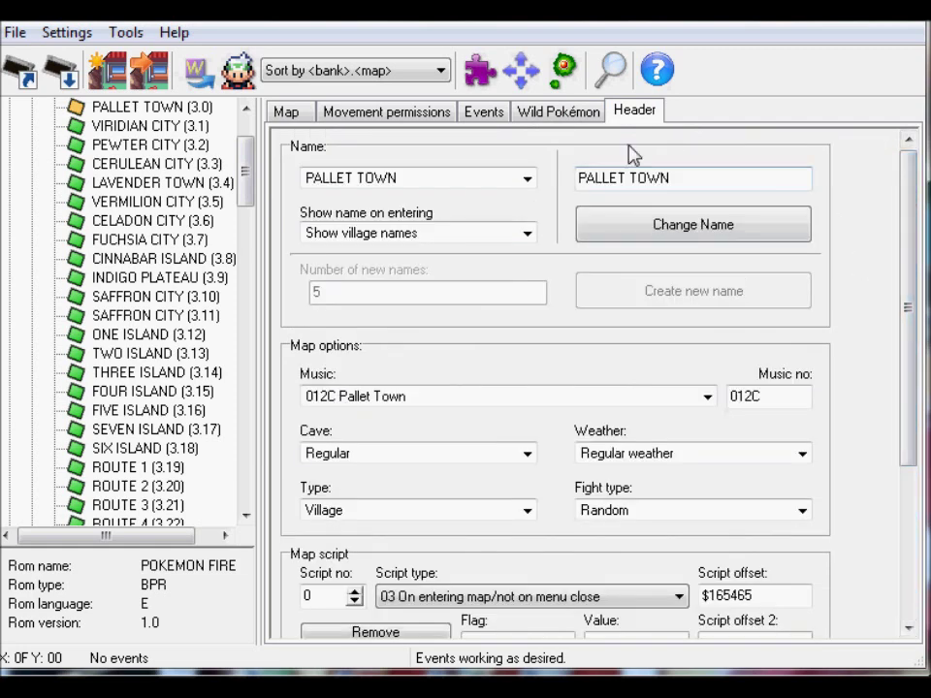
drag(698, 179, 567, 179)
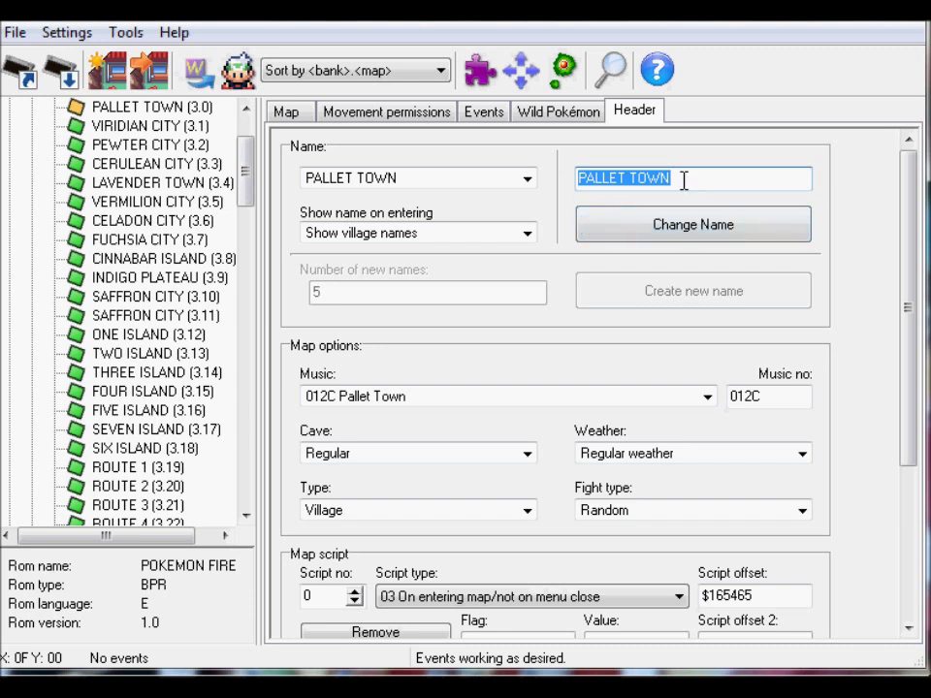
text(VIDED TEST)
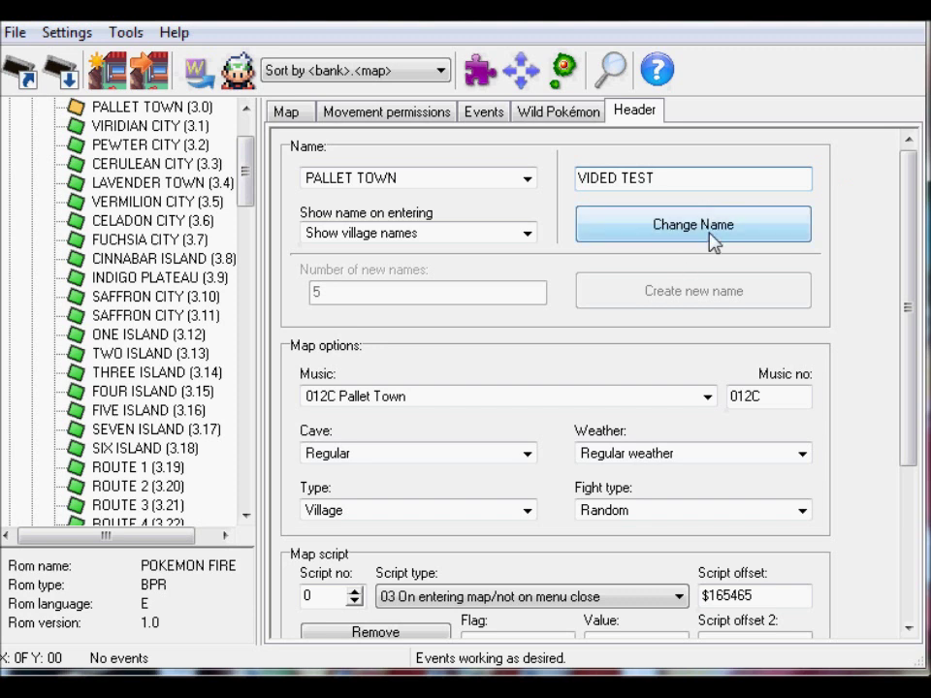
click(708, 234)
drag(617, 178, 599, 178)
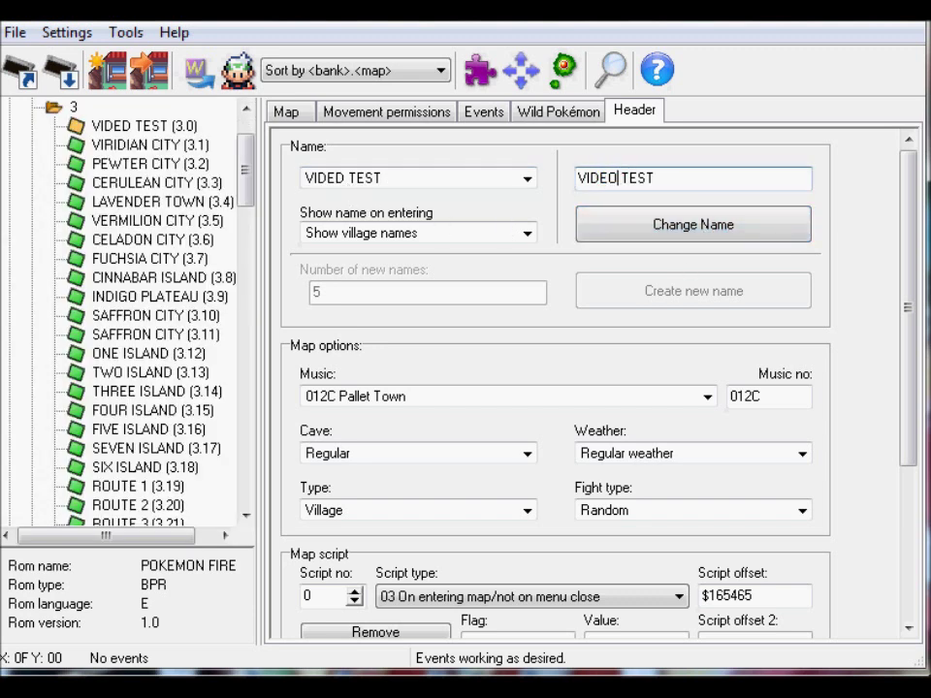
click(795, 227)
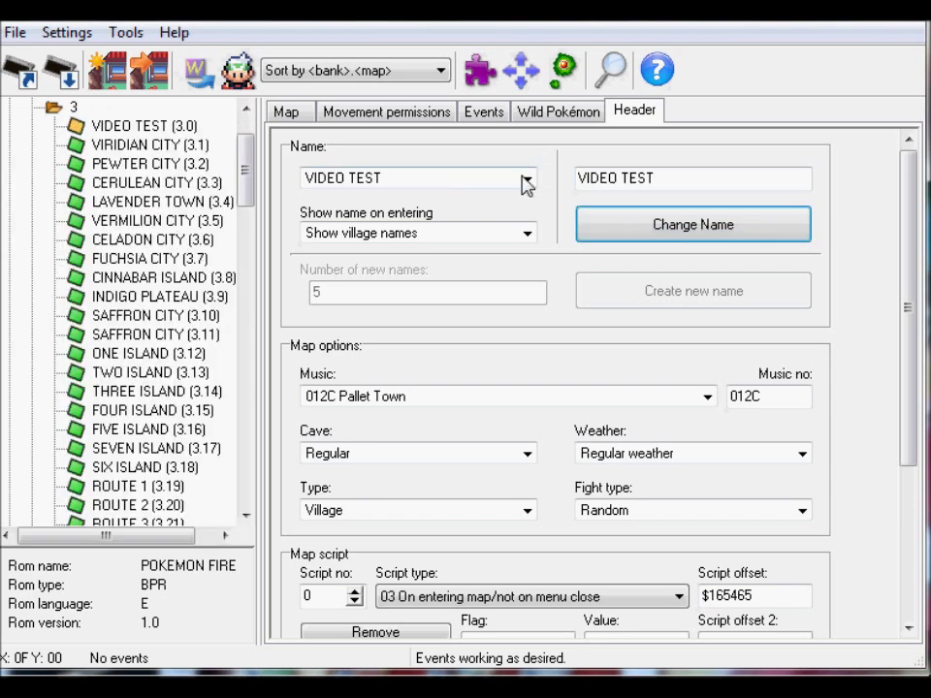
- Examine the available map names and the options for showing the name on entering, keeping the current choices
click(527, 177)
click(529, 180)
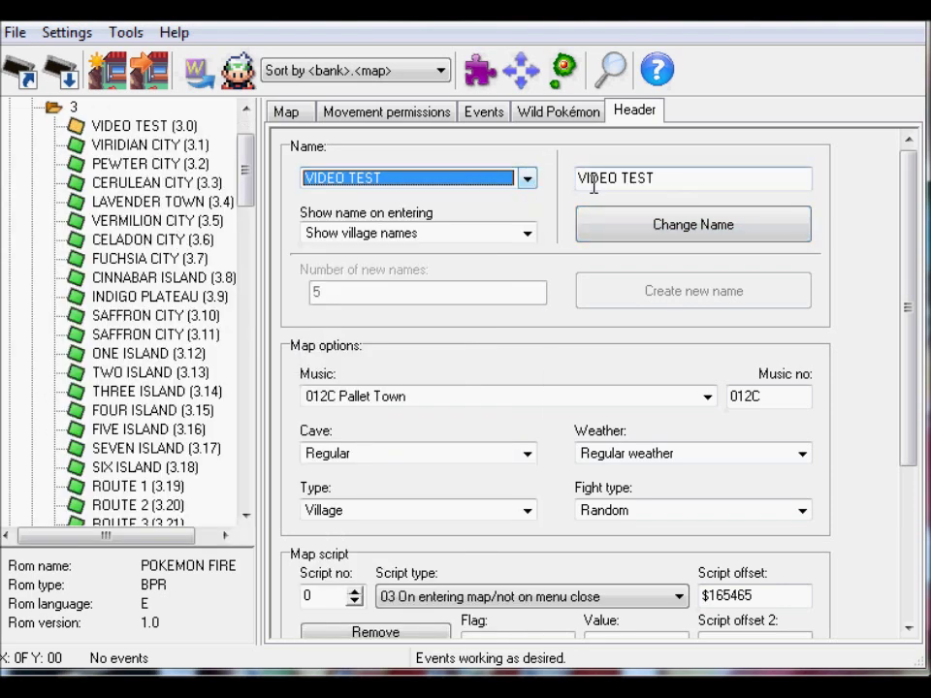
click(524, 239)
click(530, 241)
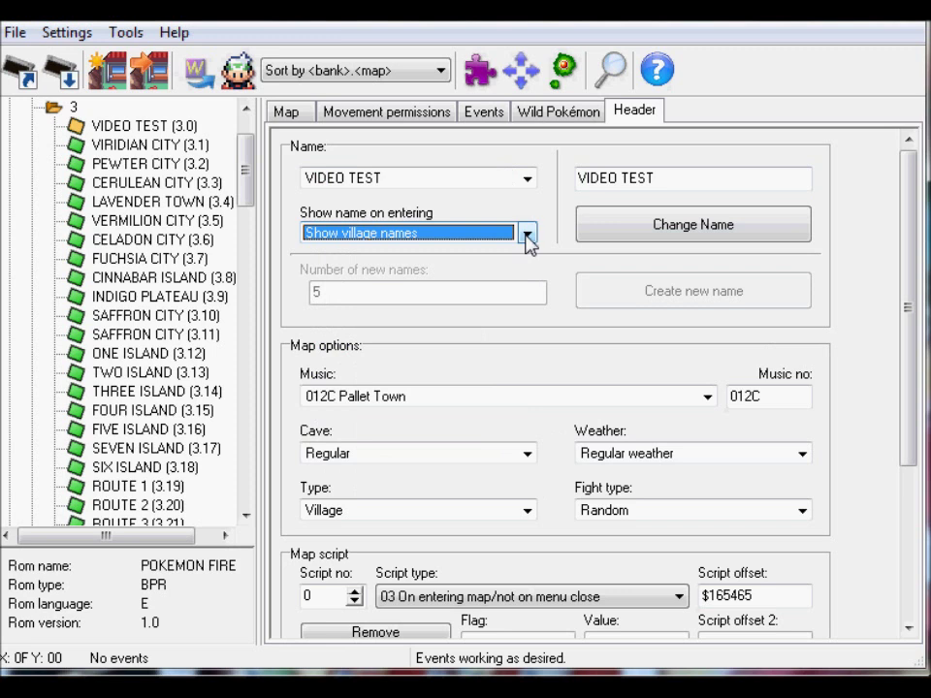
click(527, 237)
click(527, 240)
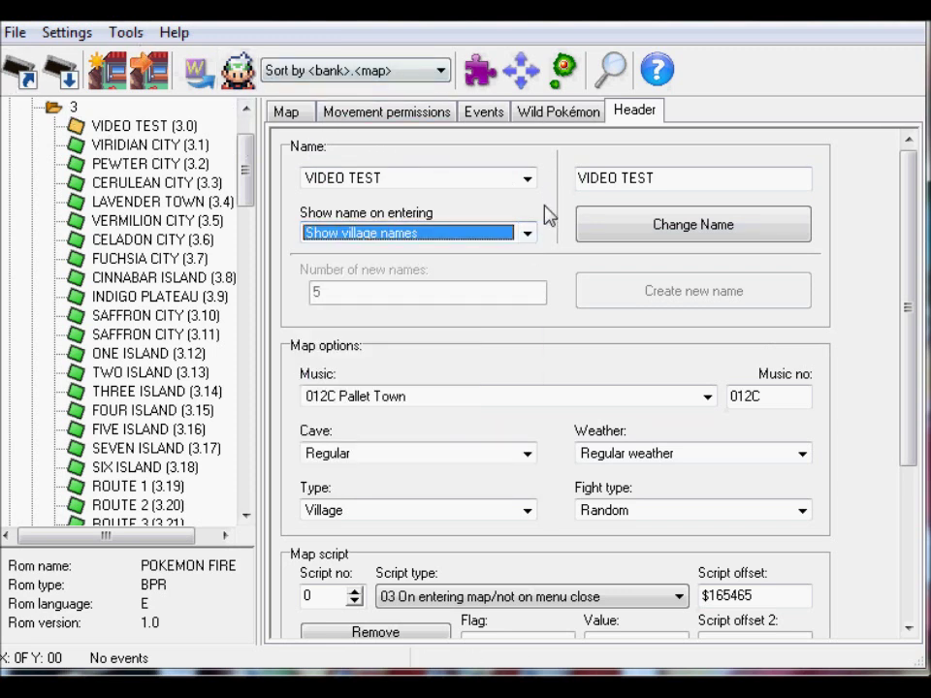
key(Down)
key(Up)
click(580, 293)
- Check the map's music choices and its music number without changing the track
drag(910, 296, 912, 386)
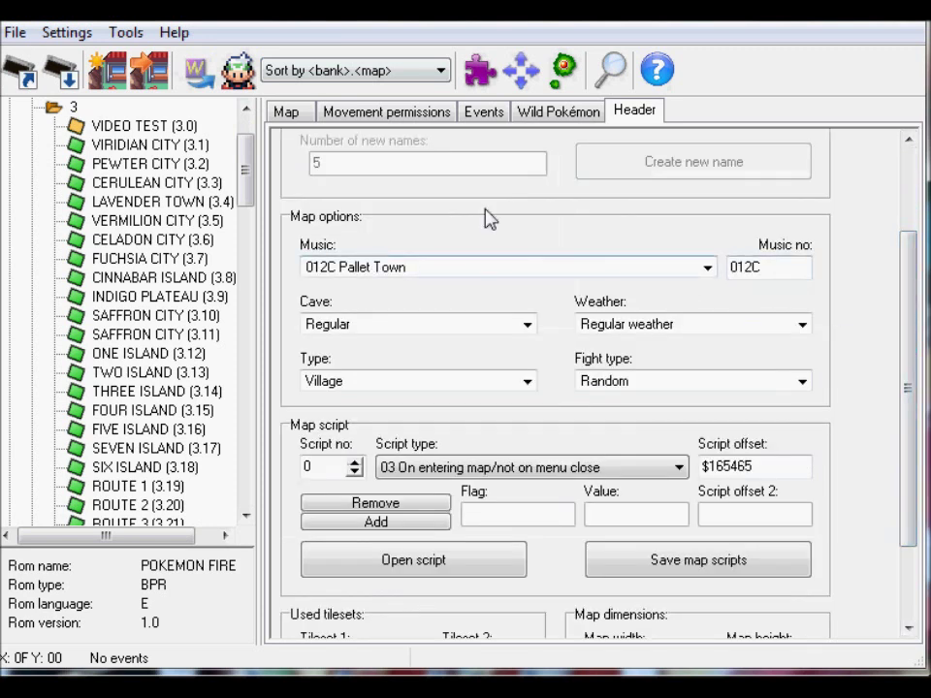
click(709, 267)
click(709, 267)
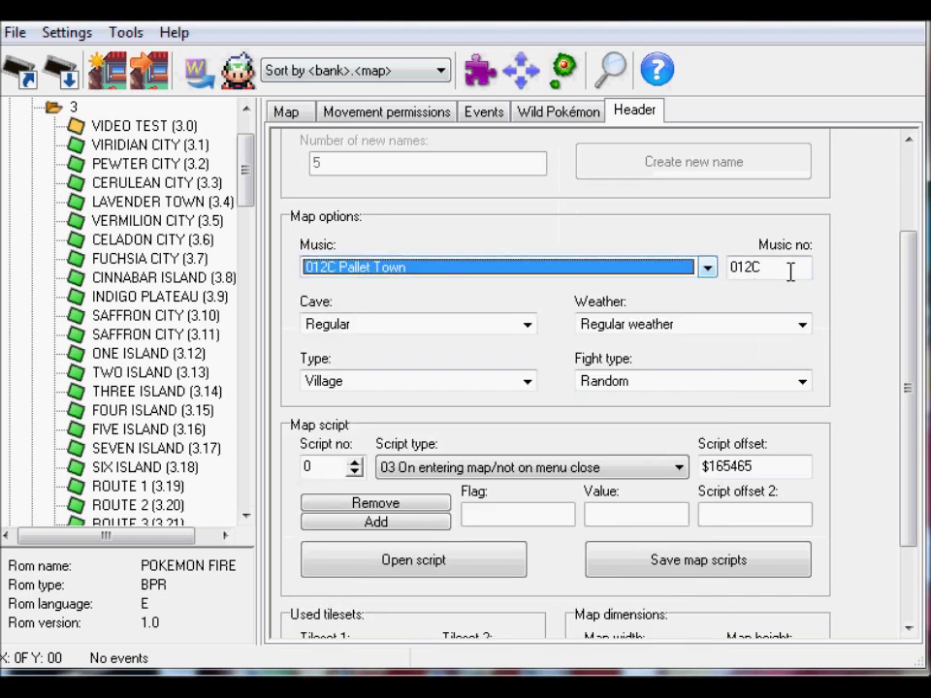
key(Tab)
click(783, 267)
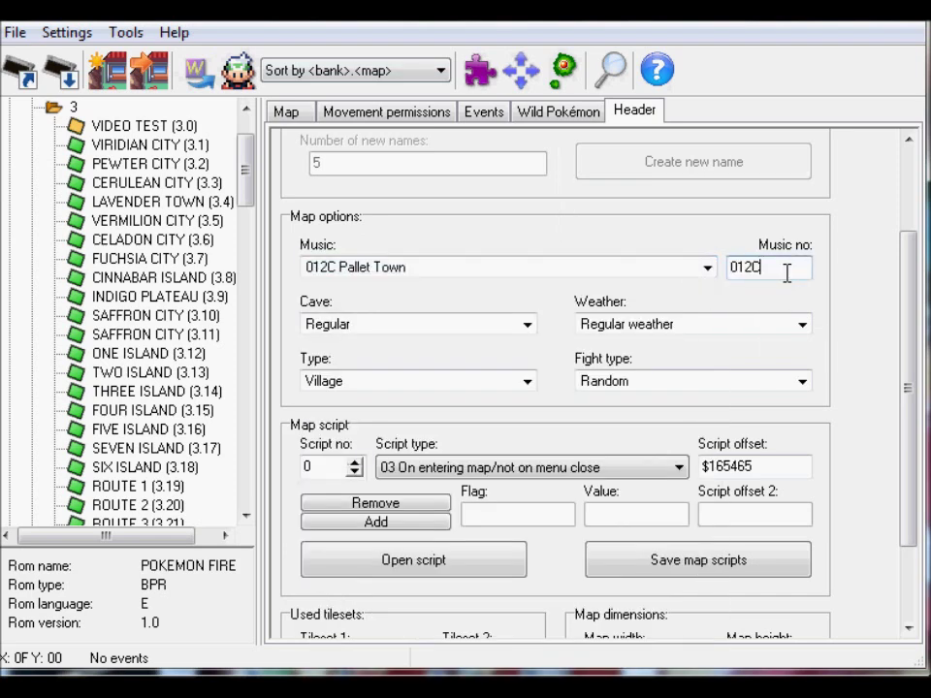
- Try the cave options Dark, Flash usable and Dark, Flash unusable, and set the cave back to Regular
click(526, 325)
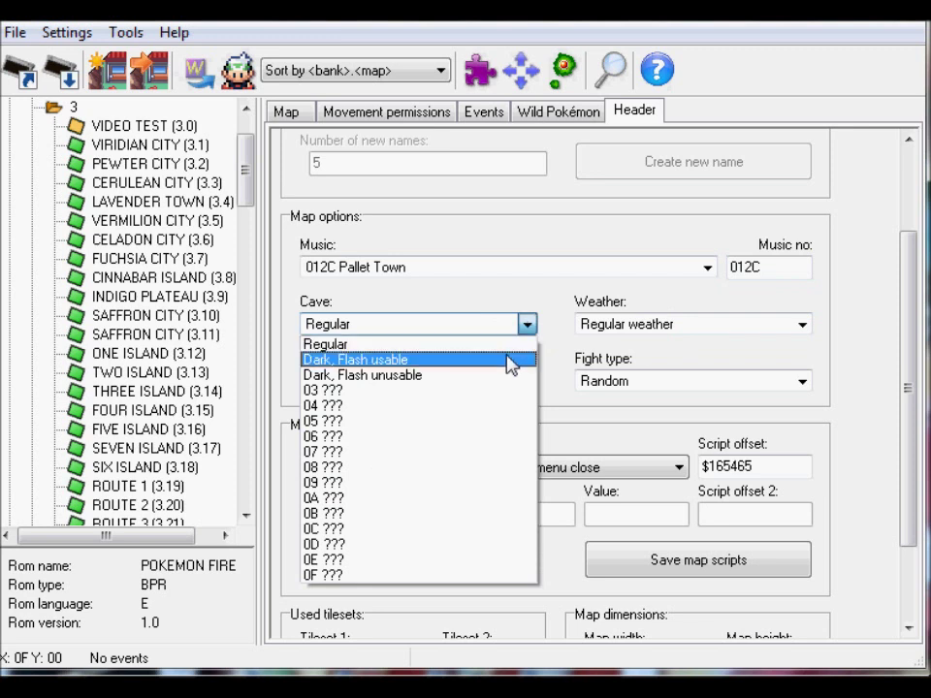
click(508, 361)
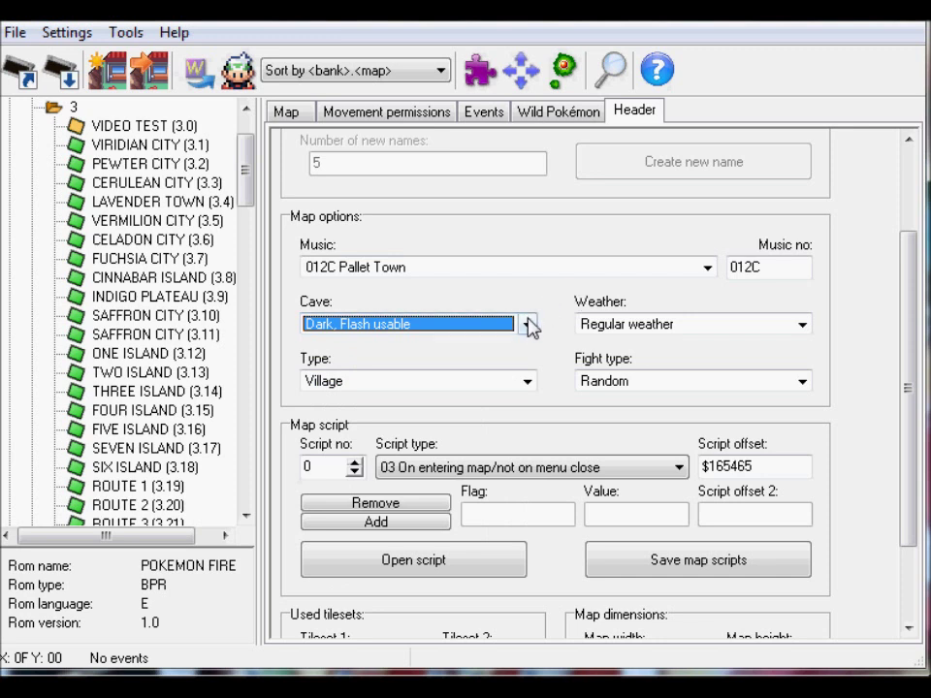
click(527, 324)
click(509, 376)
click(527, 325)
click(518, 345)
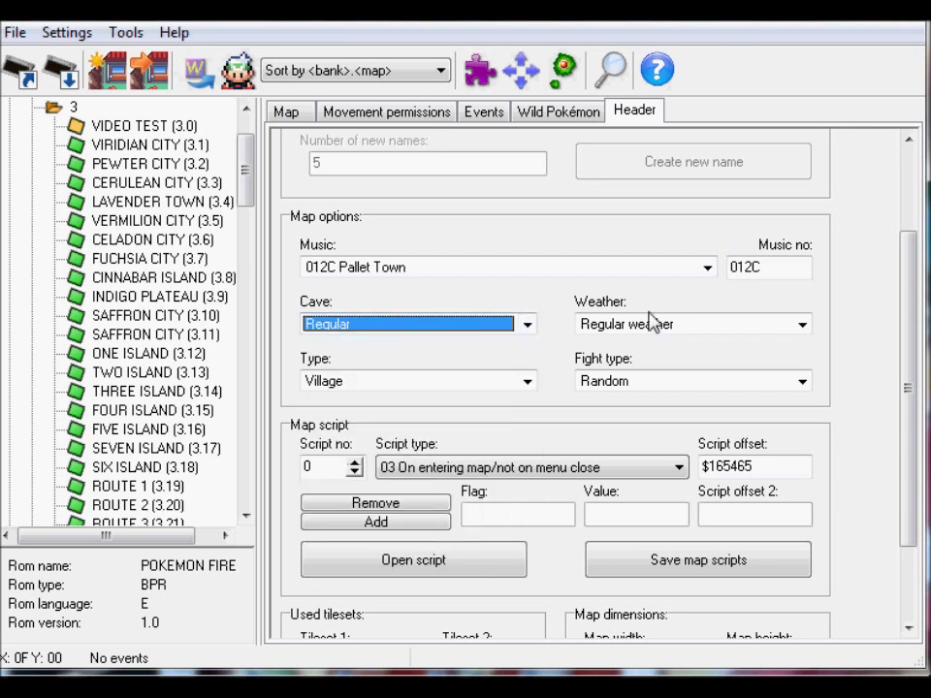
- Examine the map's weather, type and fight type options, keeping Regular weather, Village and Random
click(803, 325)
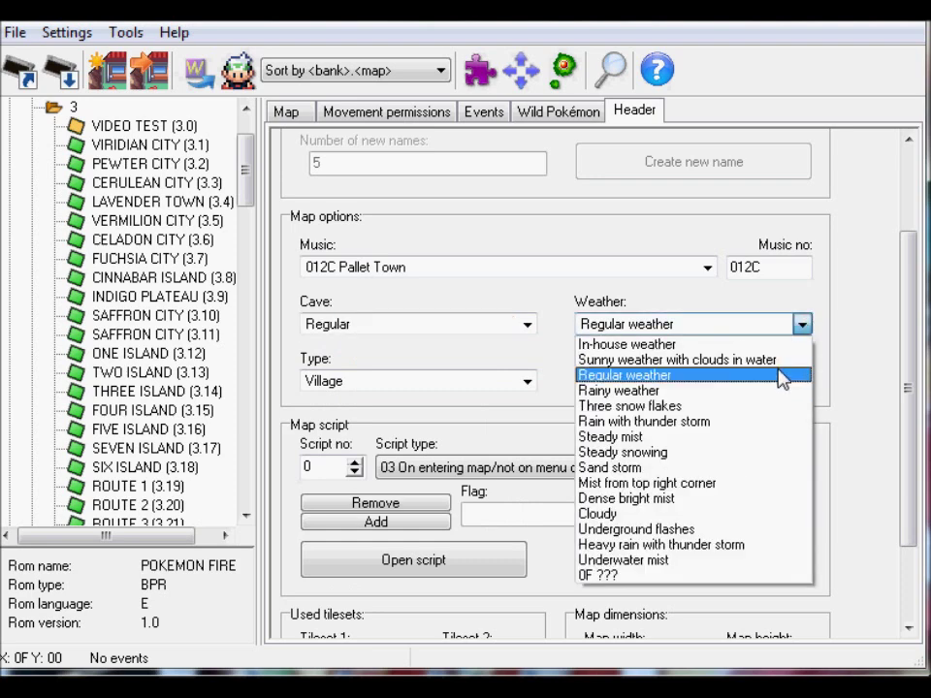
click(779, 375)
click(526, 381)
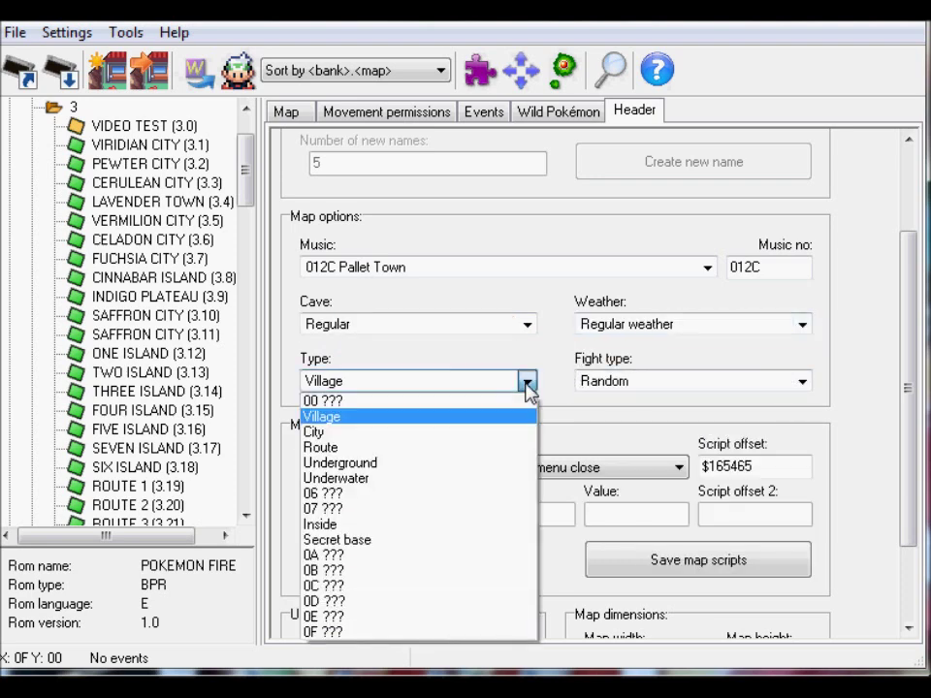
click(528, 383)
click(803, 381)
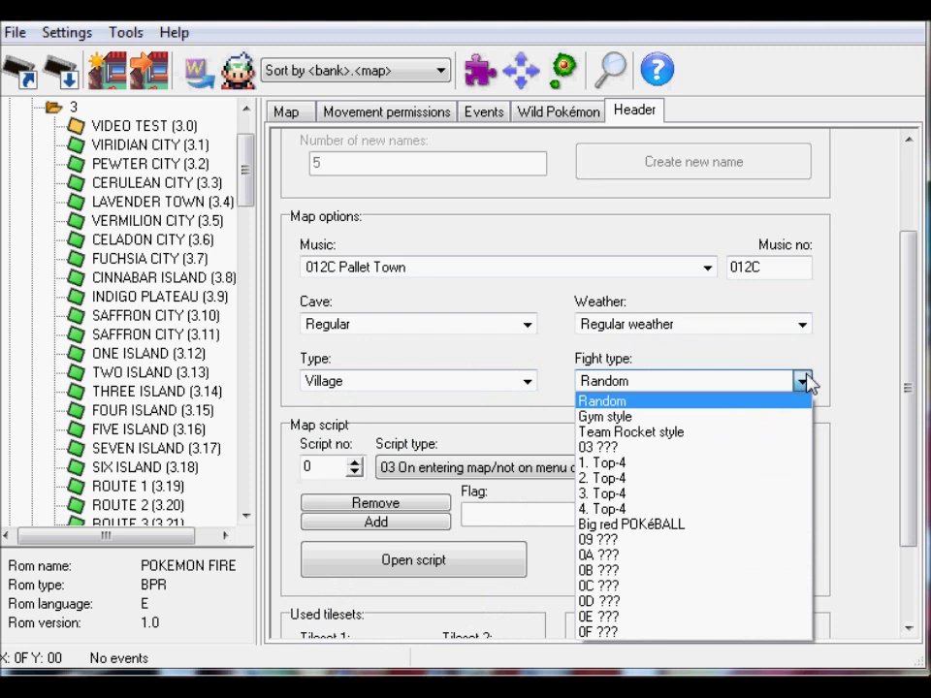
click(807, 385)
- Examine the map script settings in the lower part of the map header
click(901, 448)
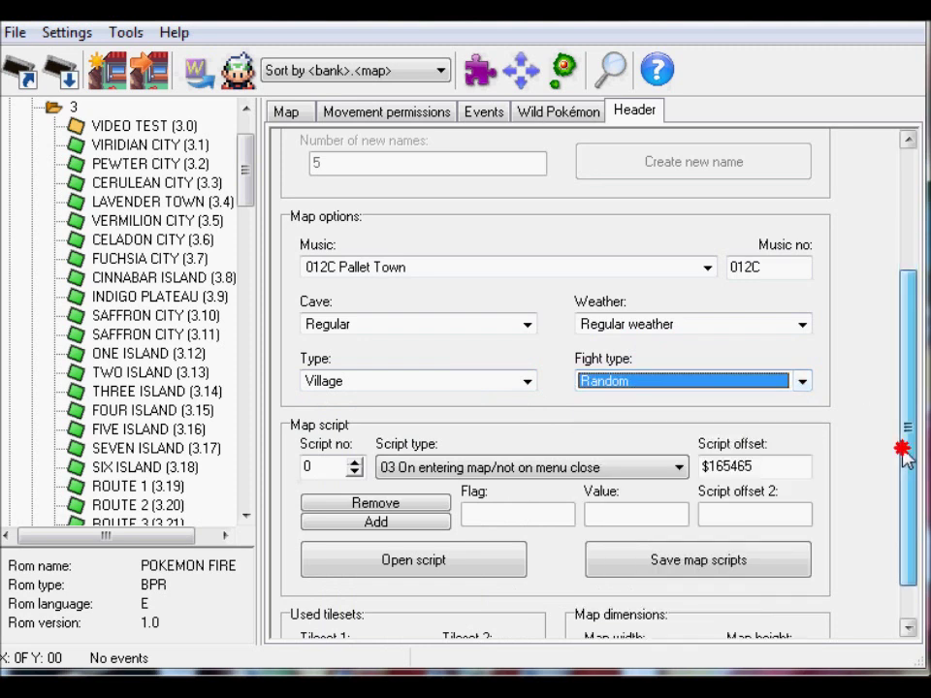
drag(901, 448, 842, 494)
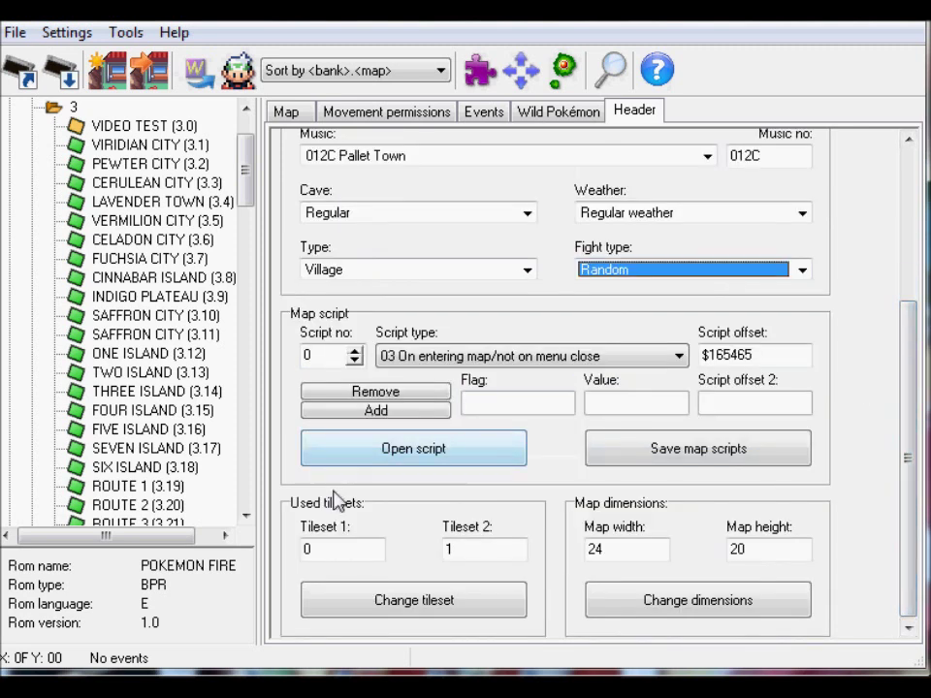
mouse_move(323, 480)
mouse_down()
mouse_move(299, 389)
mouse_move(590, 268)
mouse_move(737, 303)
mouse_move(821, 474)
mouse_move(462, 525)
mouse_move(296, 482)
mouse_up()
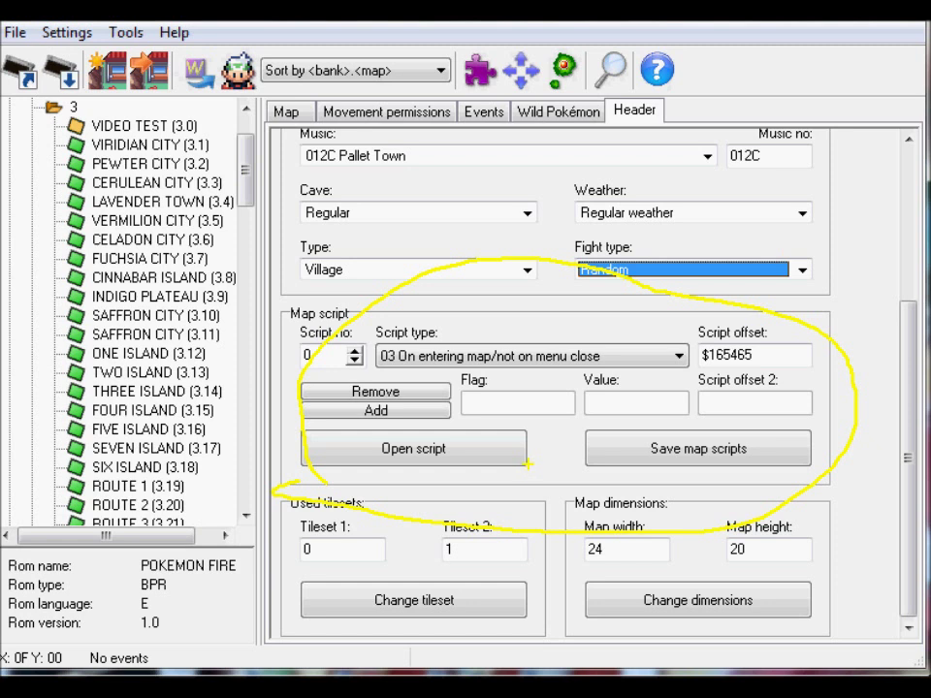
key(Escape)
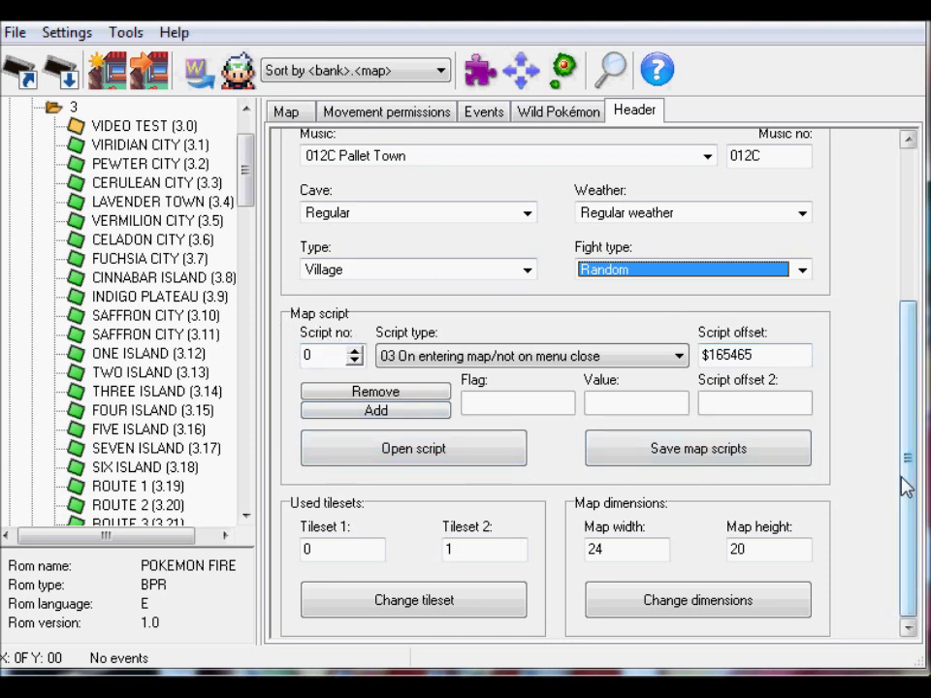
- Examine the header's Tileset 1 and Tileset 2 numbers and compare them with the map's block palette
drag(904, 528, 908, 491)
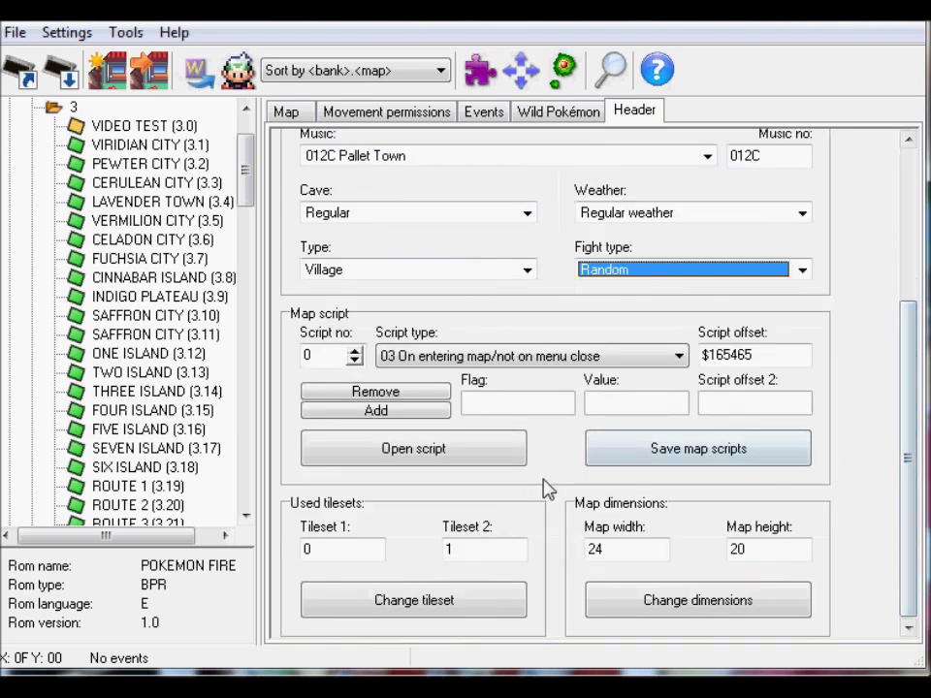
double_click(482, 550)
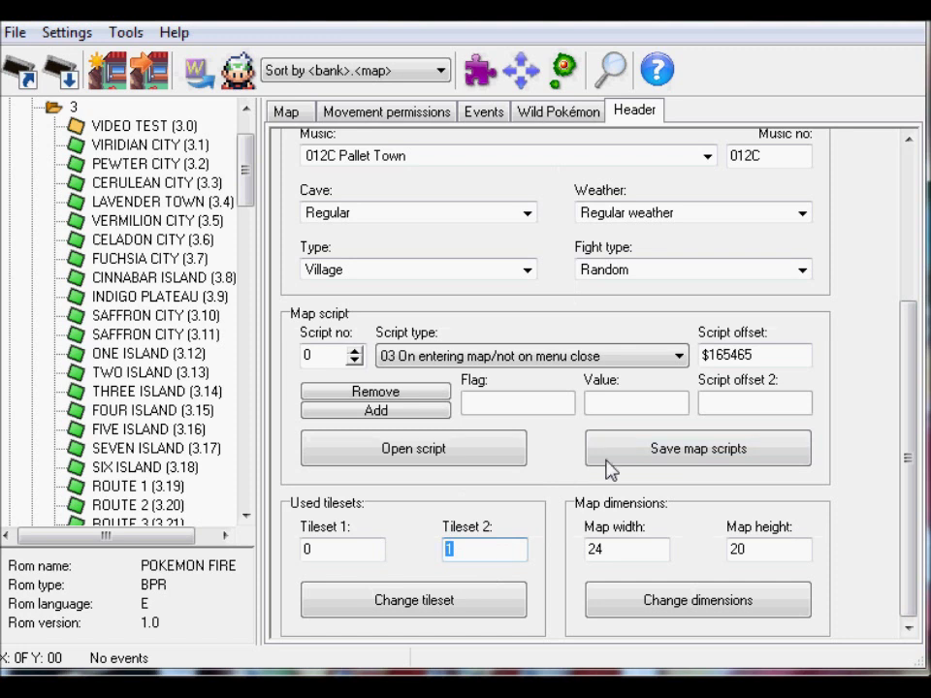
text(1)
double_click(448, 550)
click(281, 113)
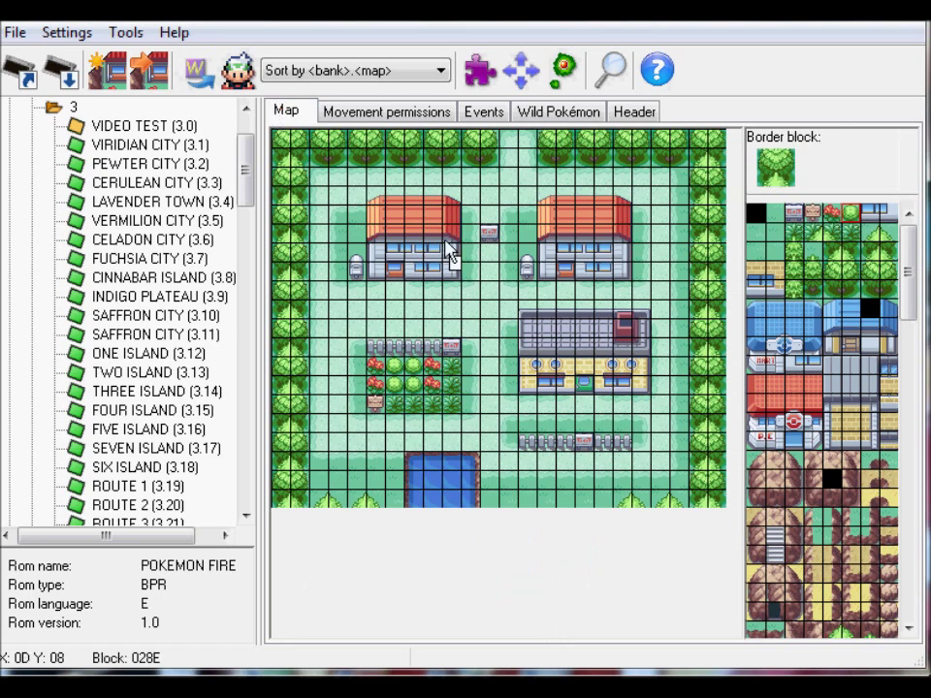
drag(906, 289, 918, 557)
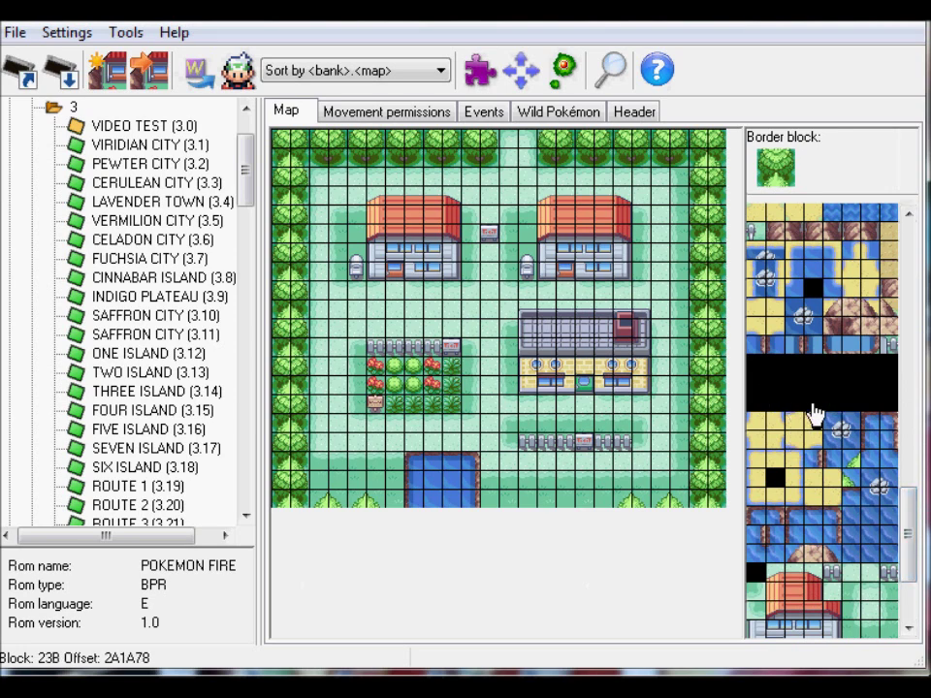
click(637, 115)
click(280, 114)
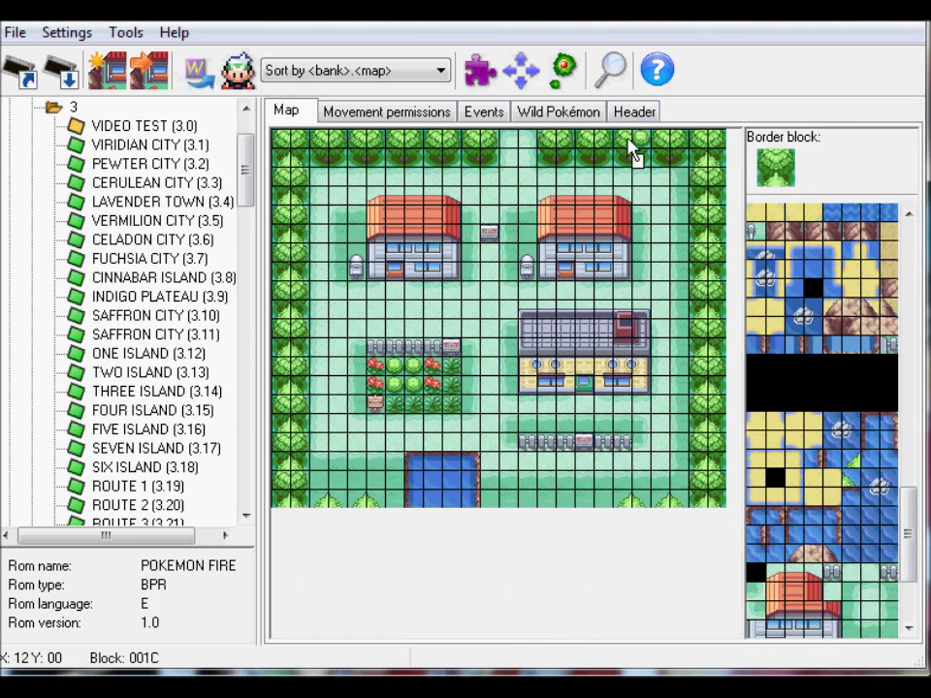
click(638, 115)
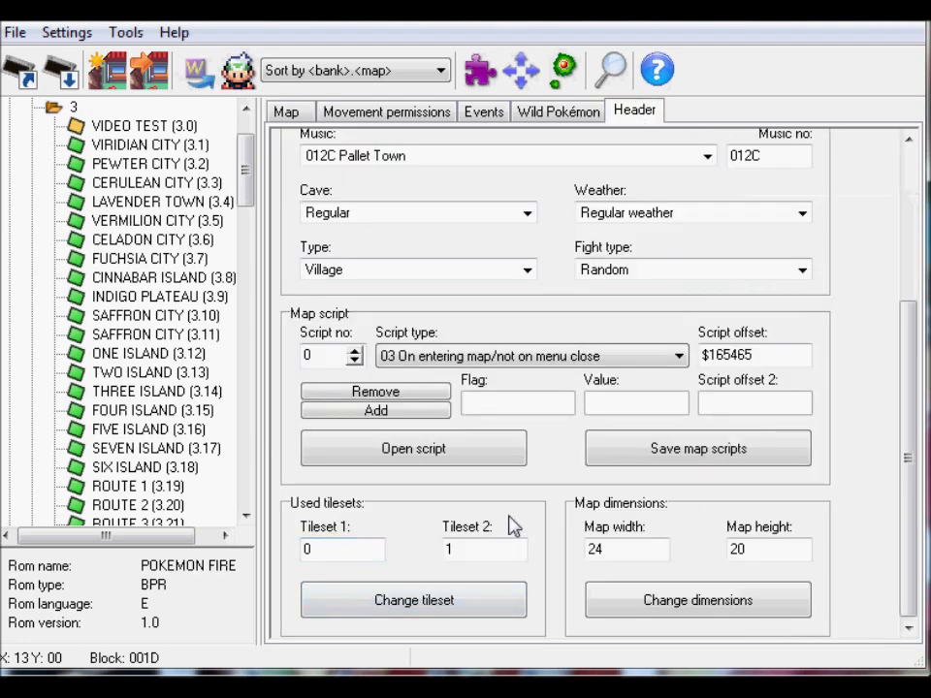
key(ctrl+Tab)
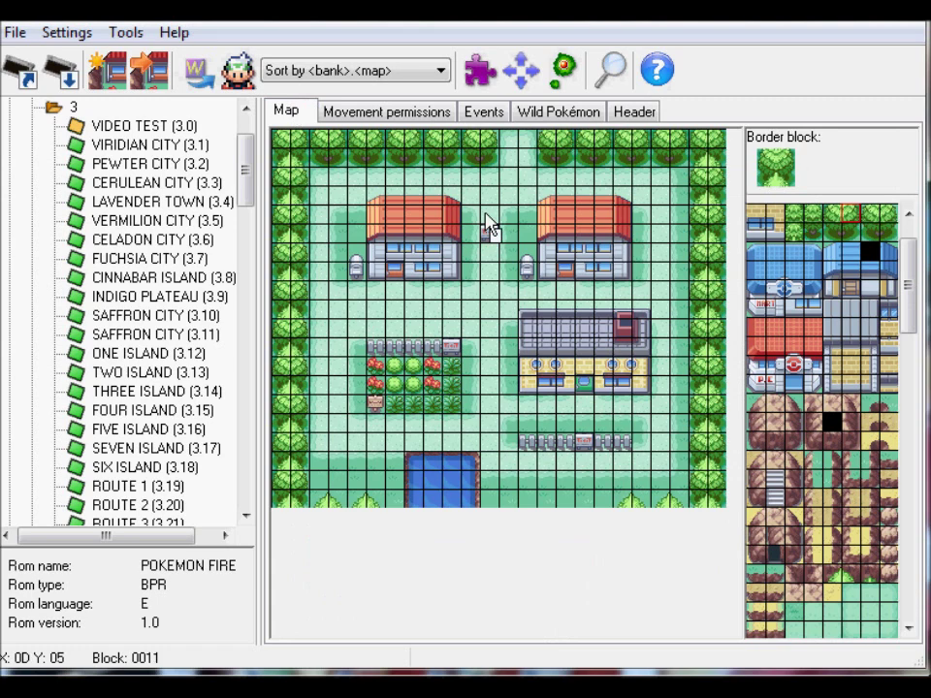
drag(907, 311, 910, 473)
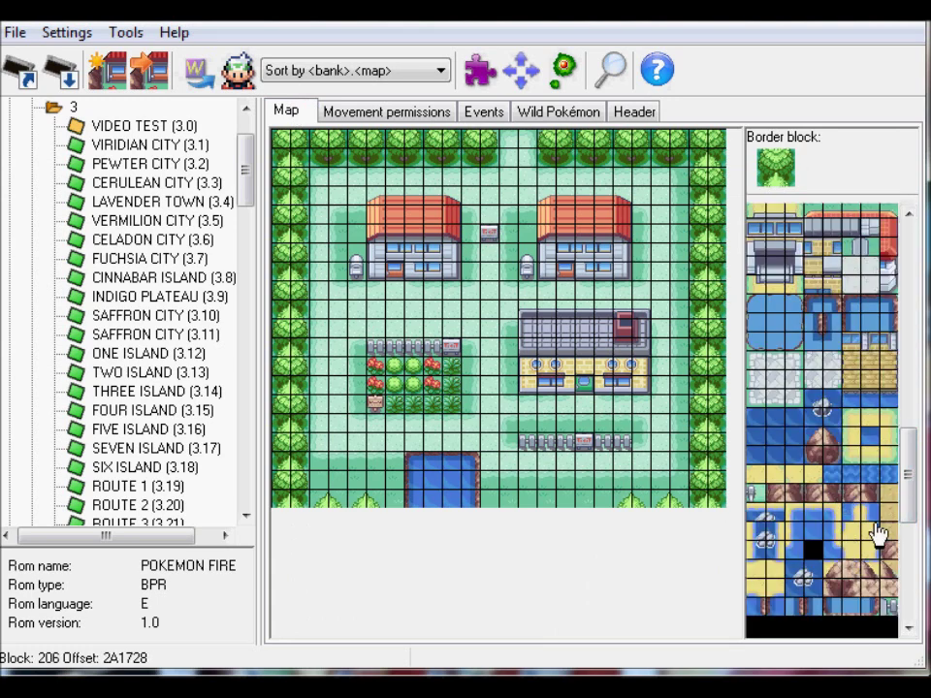
drag(911, 485, 892, 620)
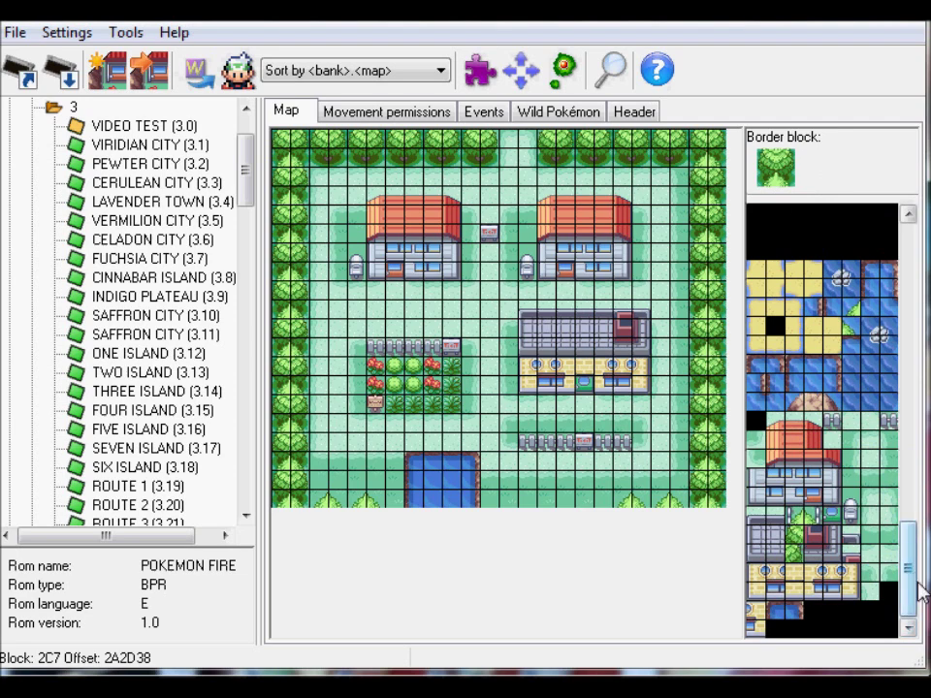
- Change the map's Tileset 1 to 12 and Tileset 2 to 5, and check the redrawn map and block palette
click(654, 126)
click(484, 549)
double_click(484, 548)
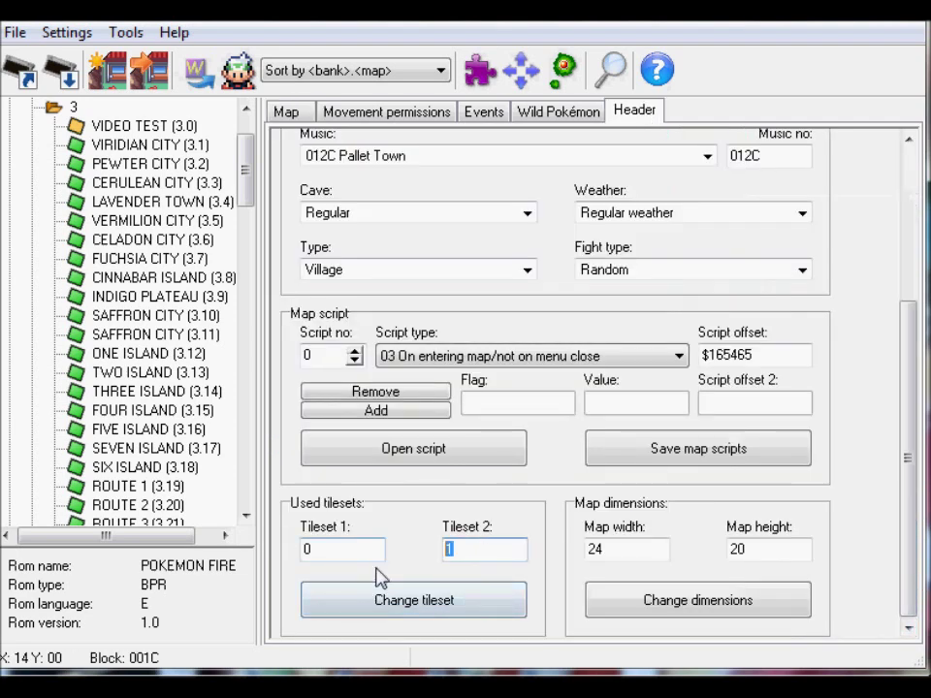
key(shift+Tab)
text(12)
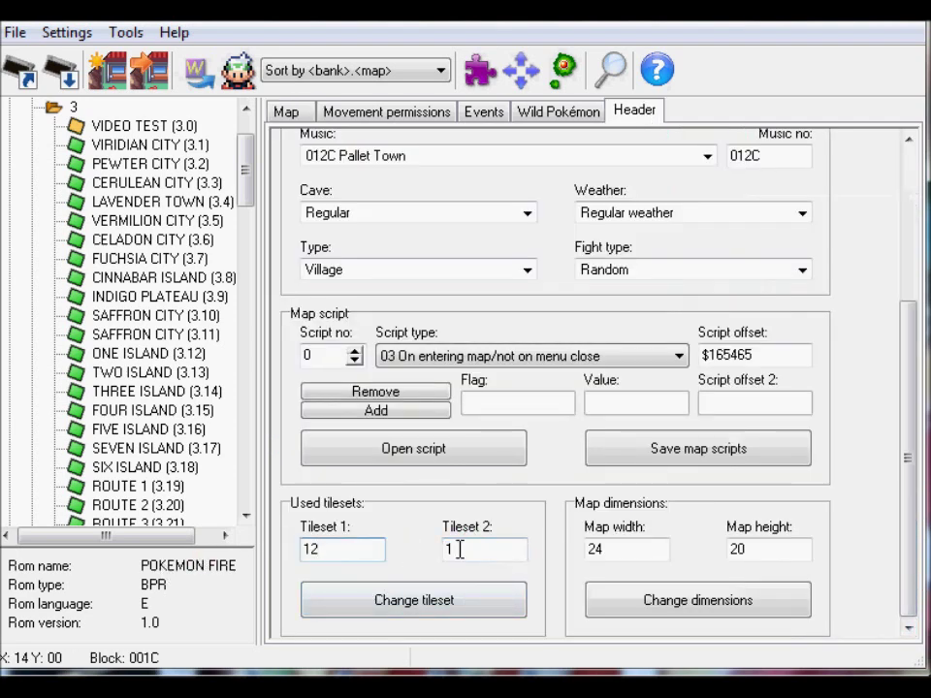
key(Tab)
text(5)
click(414, 600)
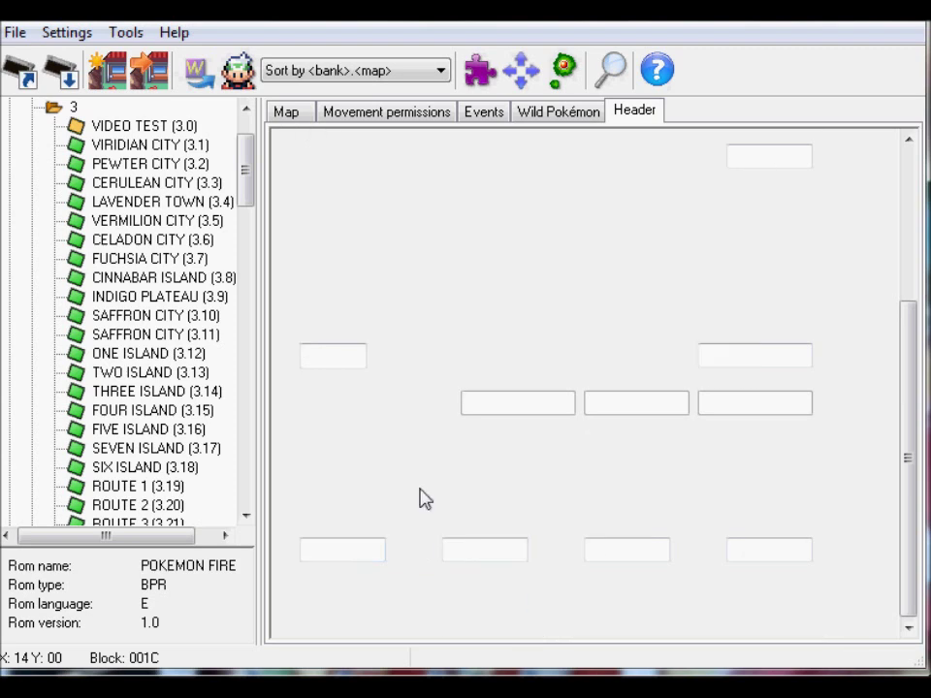
click(287, 113)
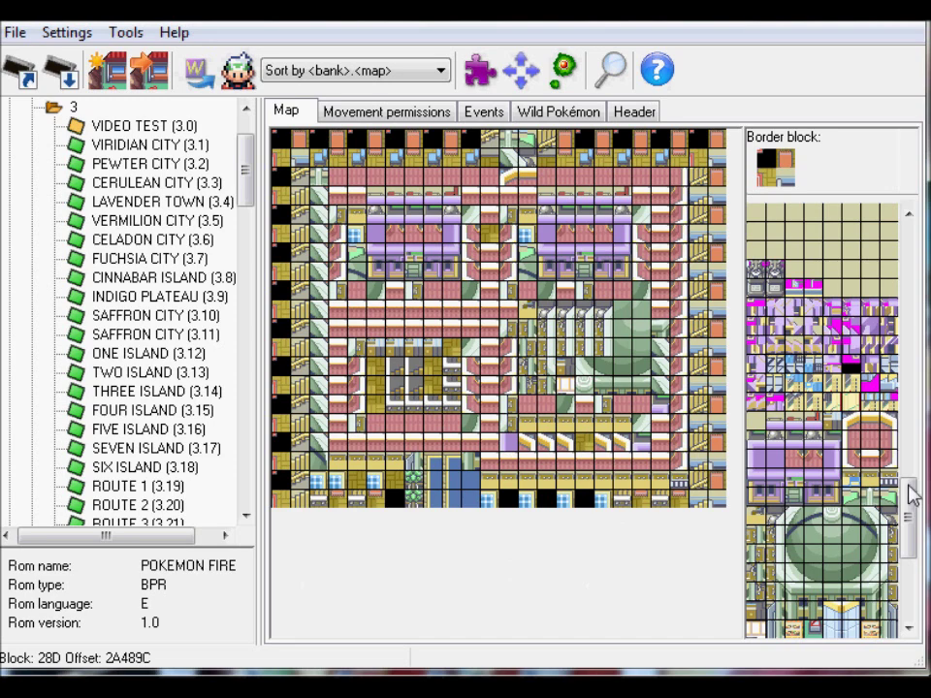
drag(910, 492, 908, 529)
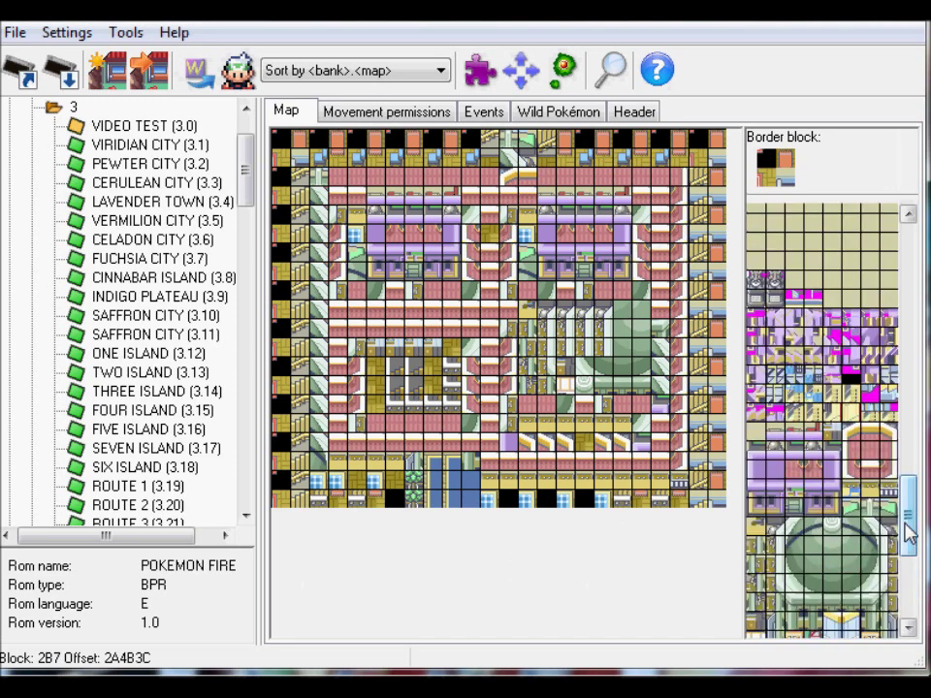
- Set Tileset 1 back to 0 and Tileset 2 back to 1, apply the tilesets and check the map
click(635, 111)
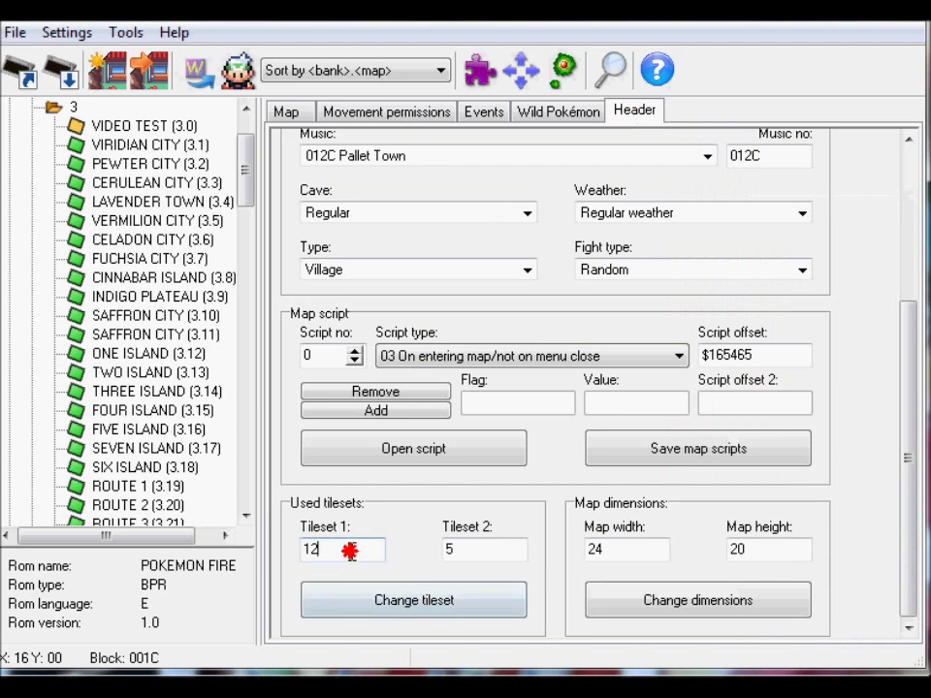
drag(349, 551, 256, 550)
text(0)
double_click(488, 550)
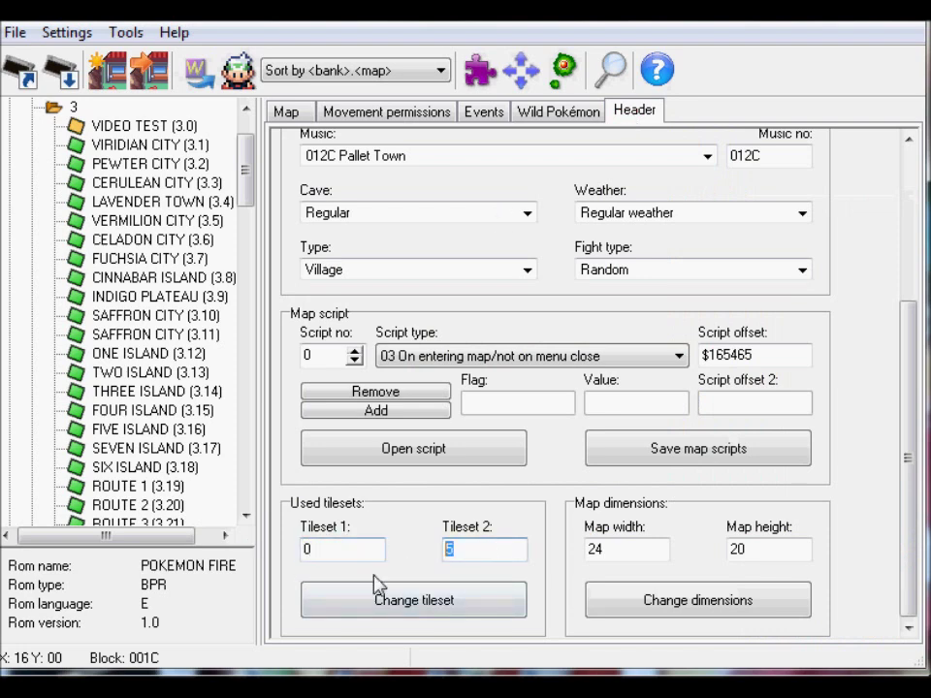
text(1)
click(380, 600)
click(296, 113)
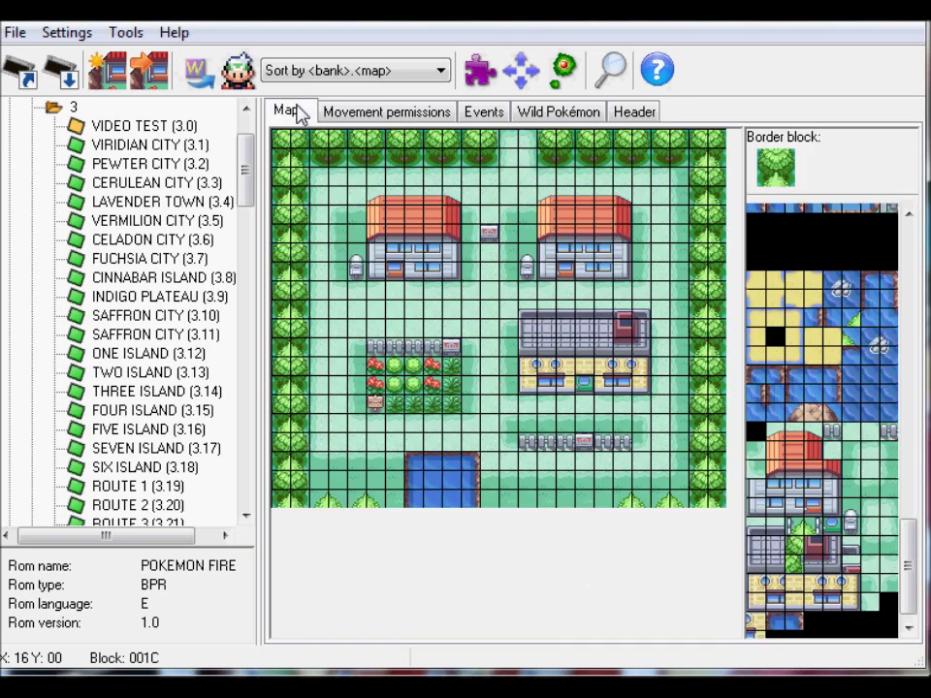
- Enter a map width of 25 and a height of 30, try to apply the dimensions and cancel saving the changes
click(630, 112)
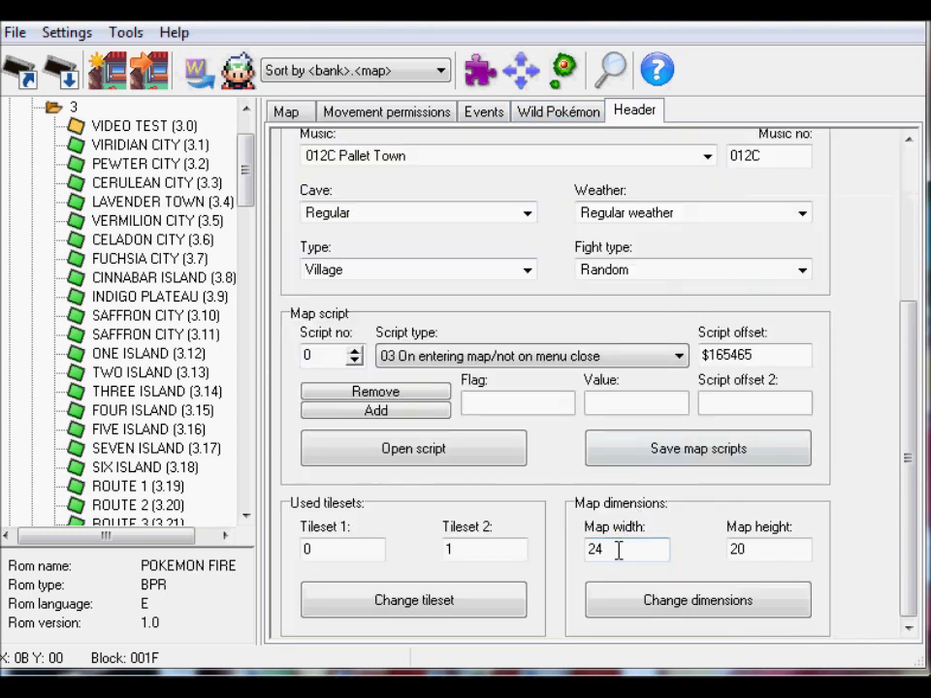
drag(617, 550, 537, 549)
text(25)
key(Tab)
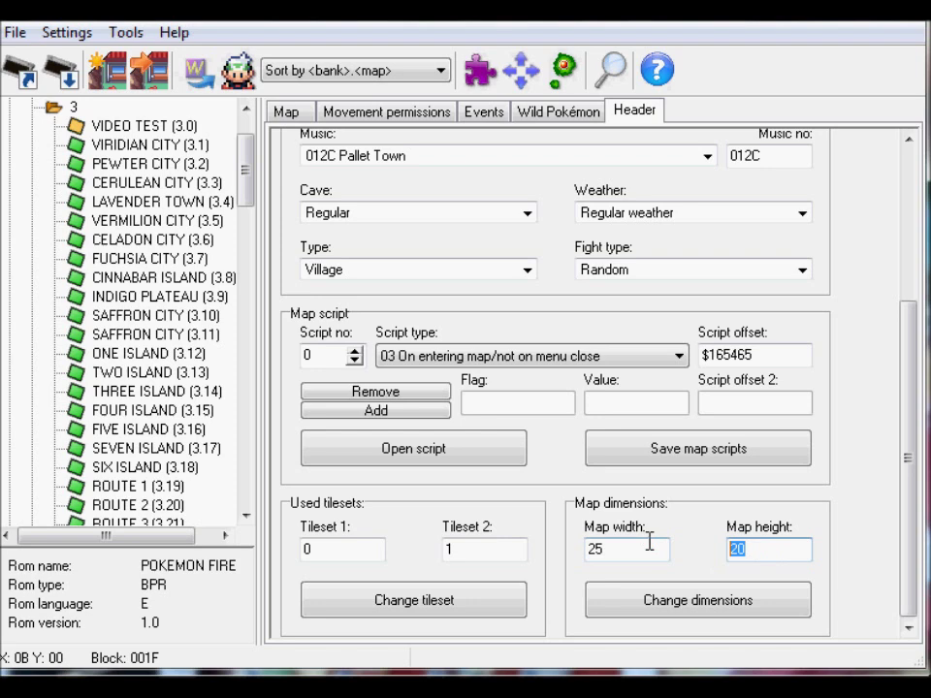
text(30)
click(654, 600)
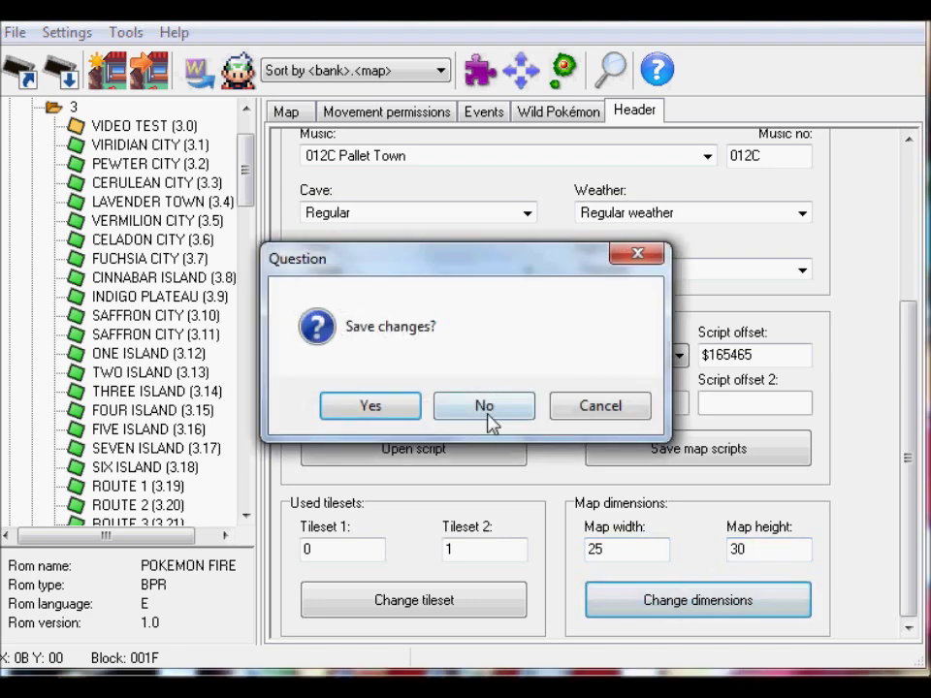
click(603, 407)
- Try to change the map dimensions to a width of 22 and a height of 20
drag(638, 549, 556, 553)
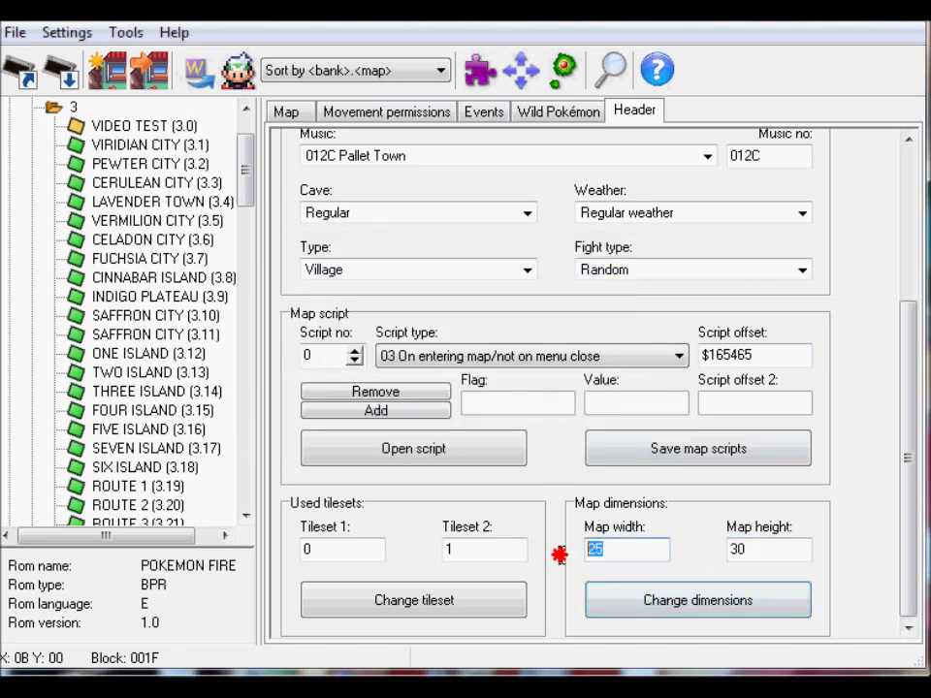
click(615, 551)
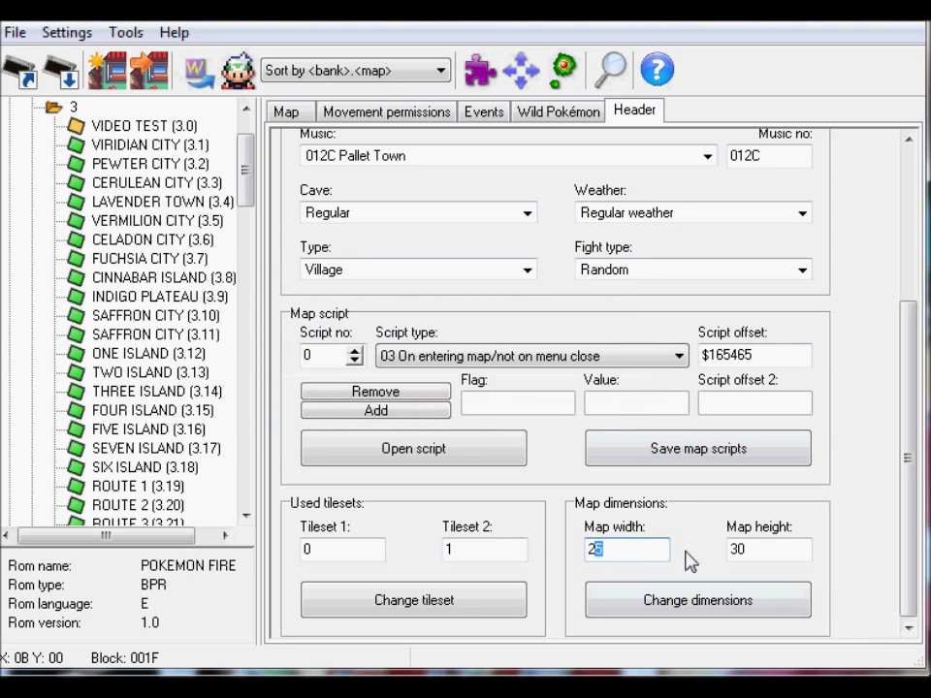
key(Tab)
text(209)
click(714, 598)
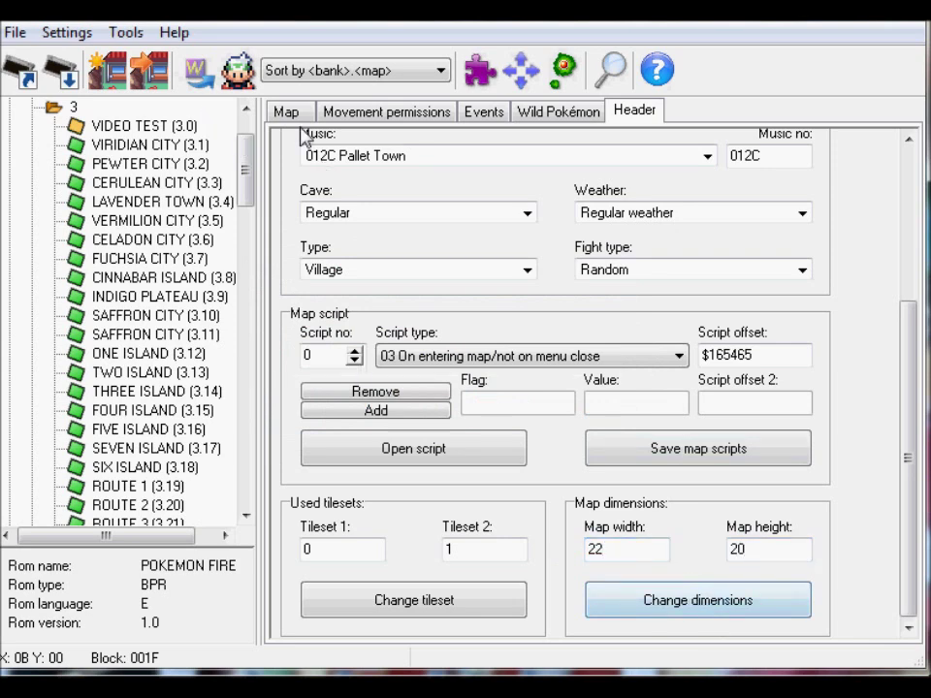
- Check the map and the header's width and height, and save the changes
click(285, 111)
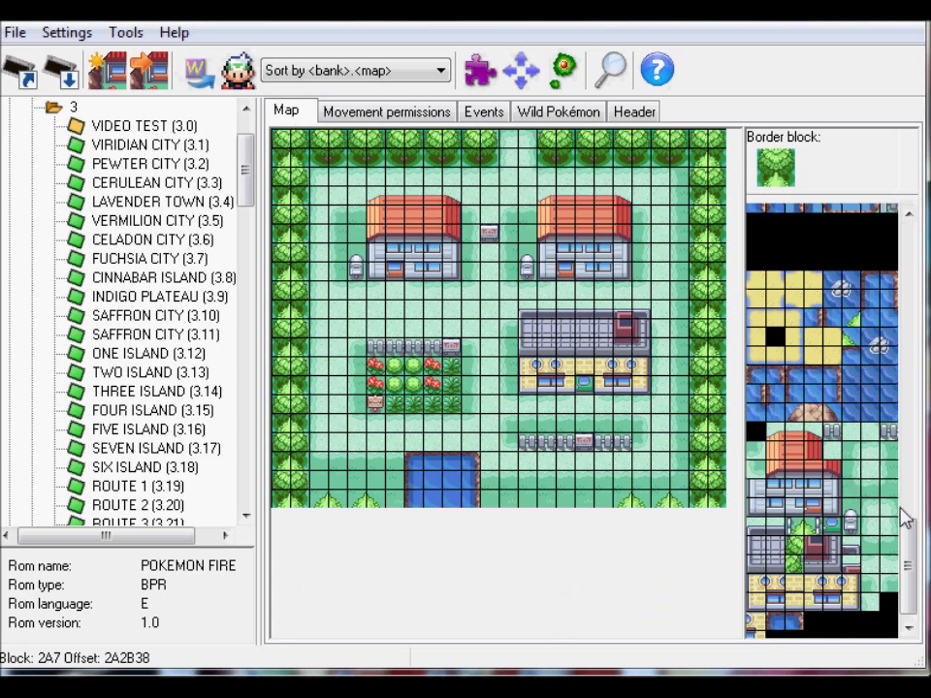
click(649, 112)
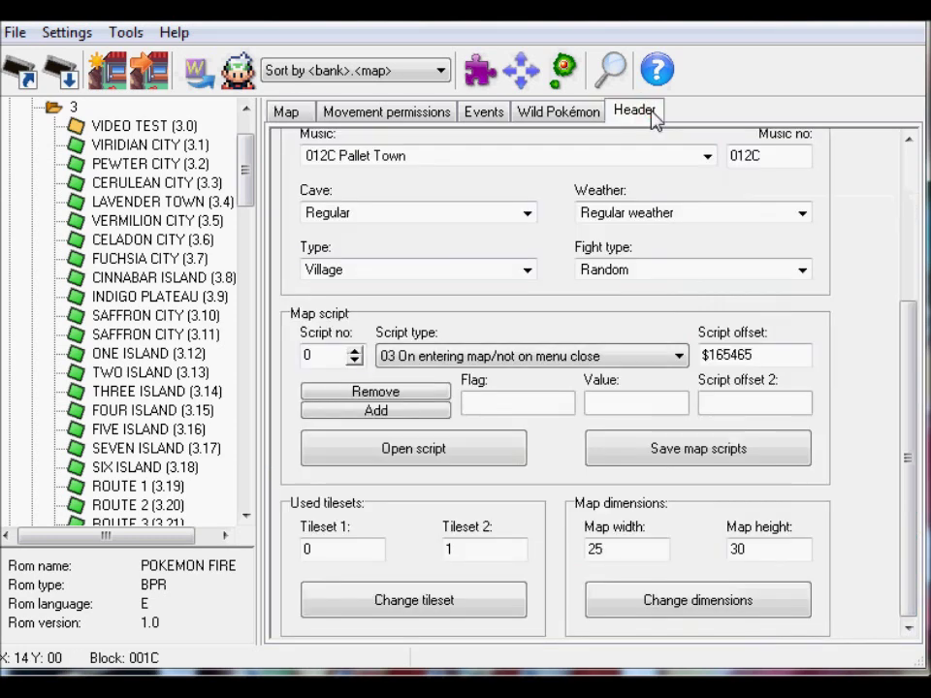
click(636, 545)
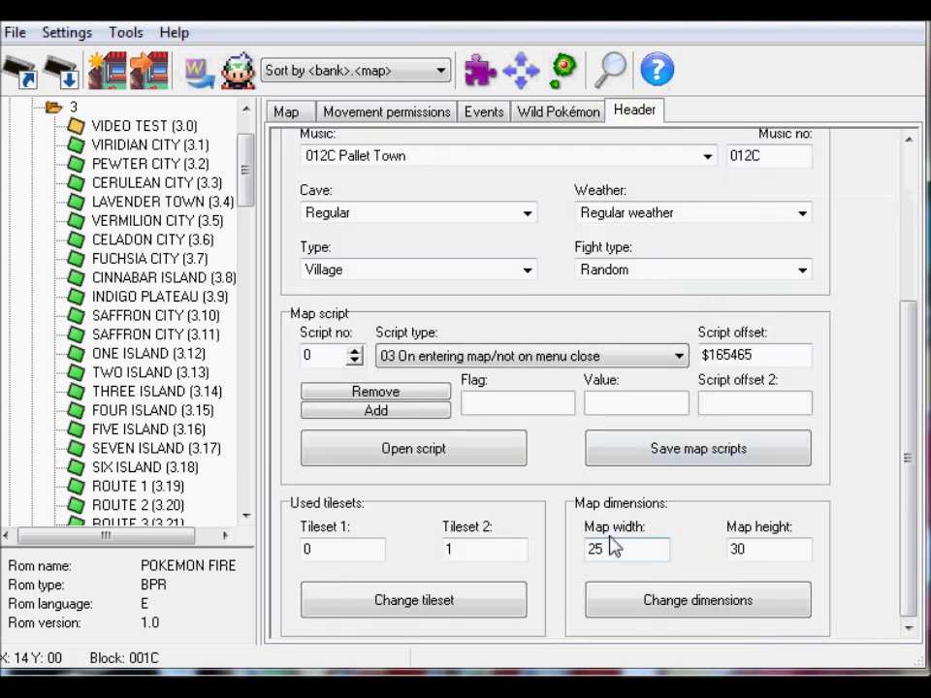
double_click(776, 545)
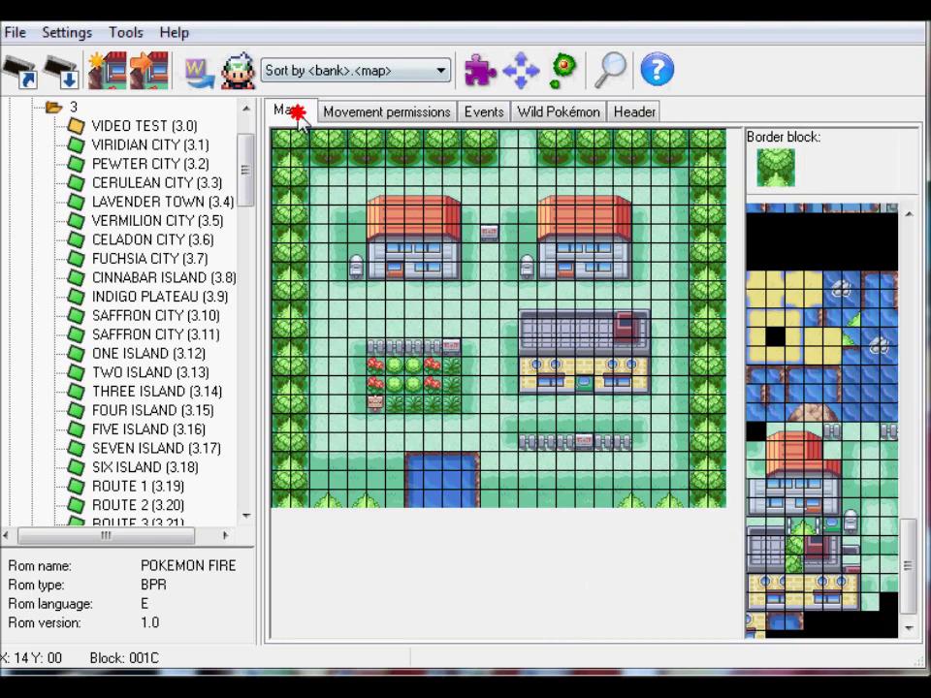
click(61, 70)
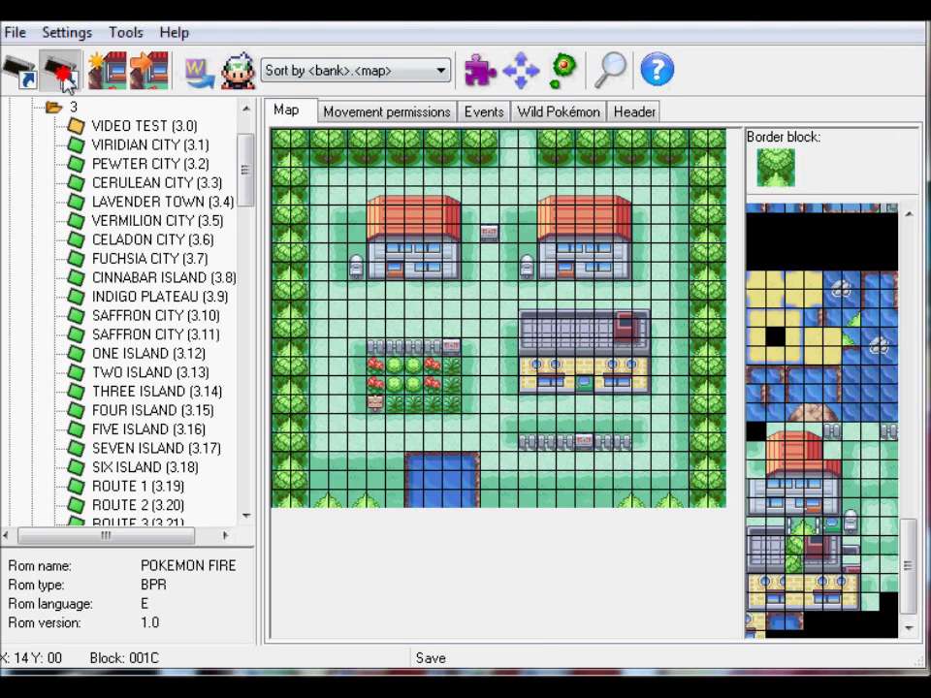
- Start a new map named MAP TEST with a width of 20 and a height of 10
click(115, 76)
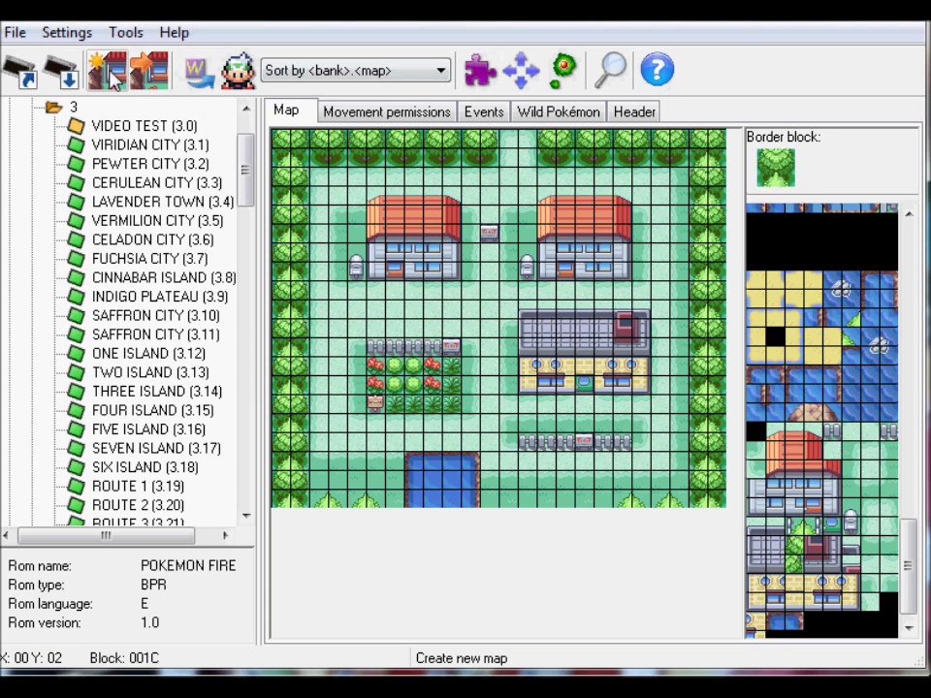
key(BackSpace)
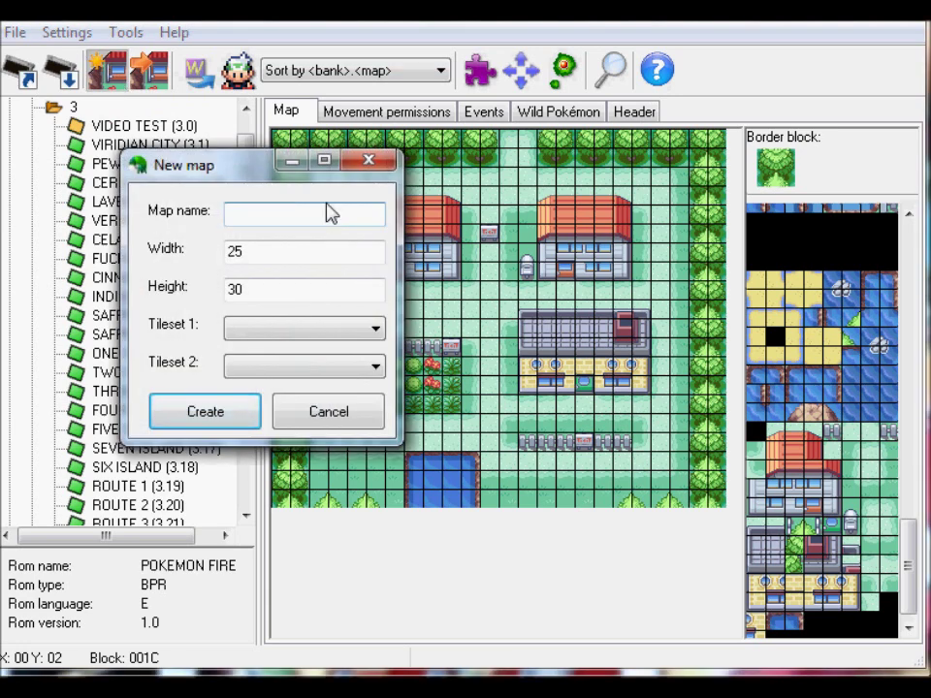
key(ctrl+z)
drag(347, 214, 211, 235)
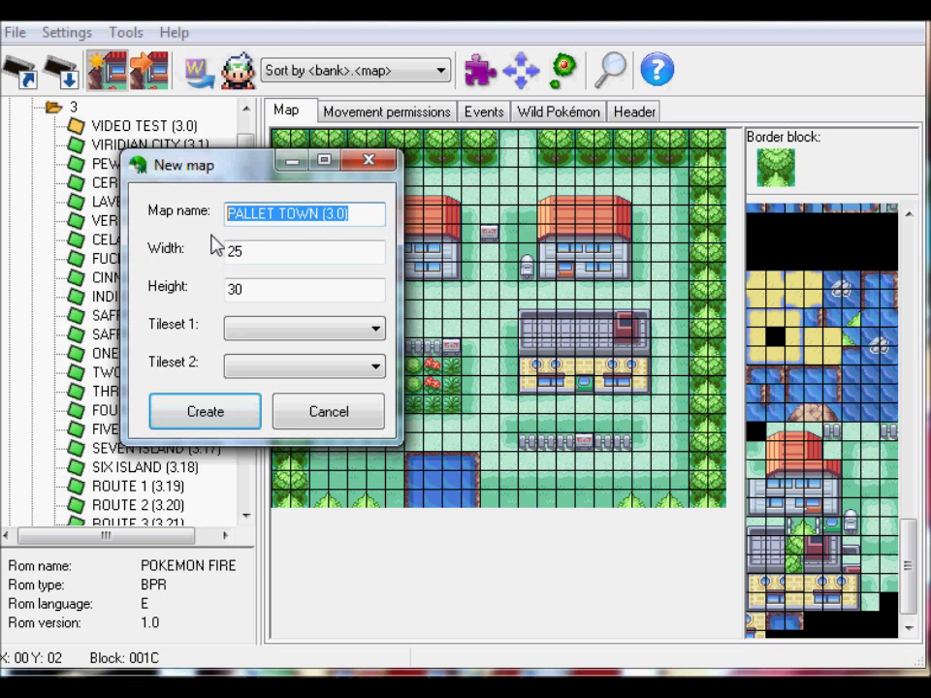
text(MAP TEST)
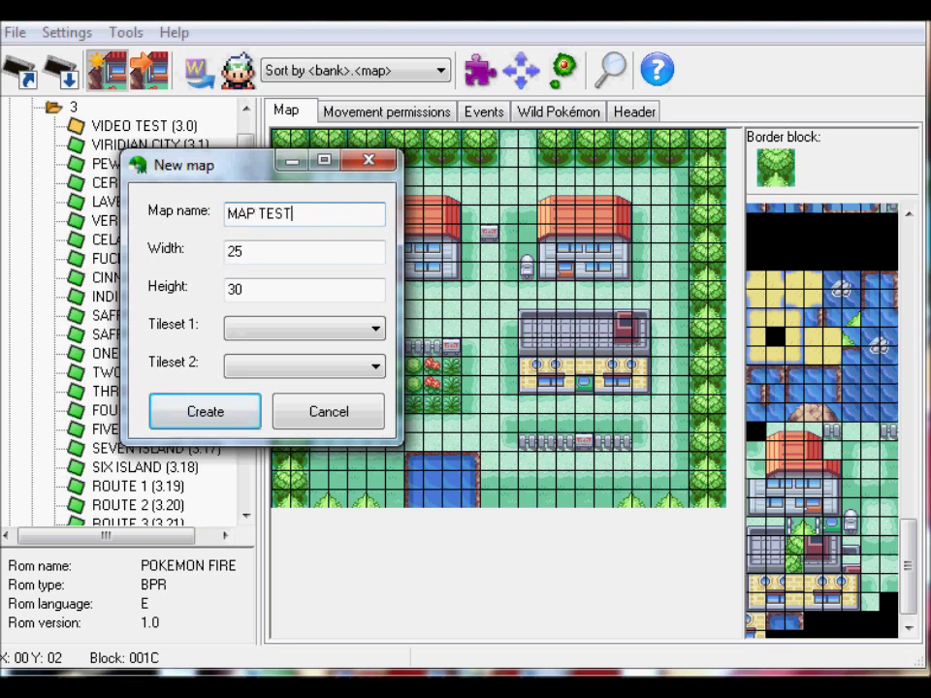
key(Tab)
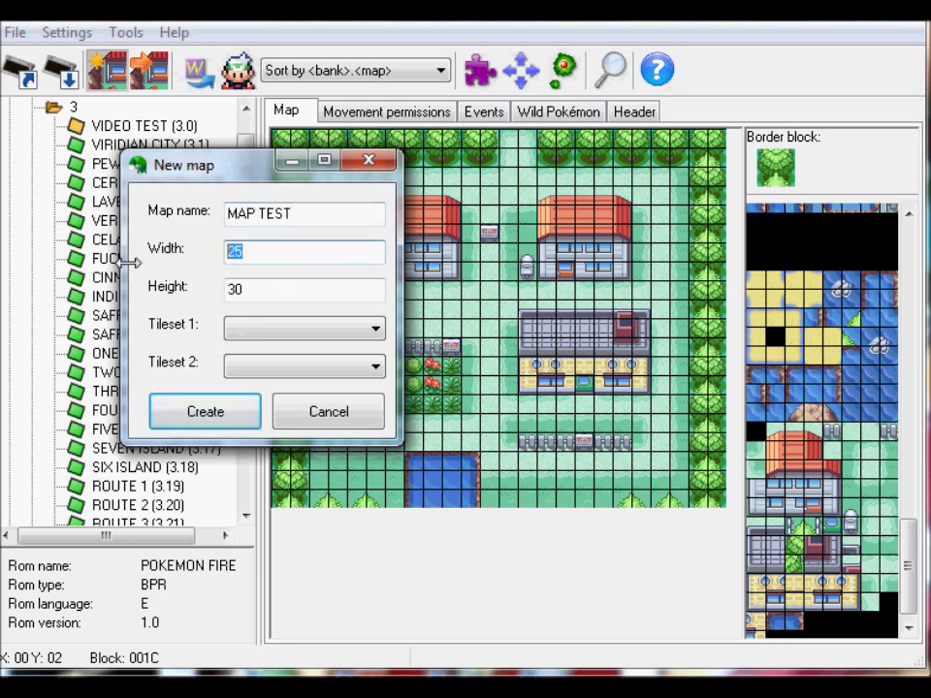
drag(272, 308, 140, 315)
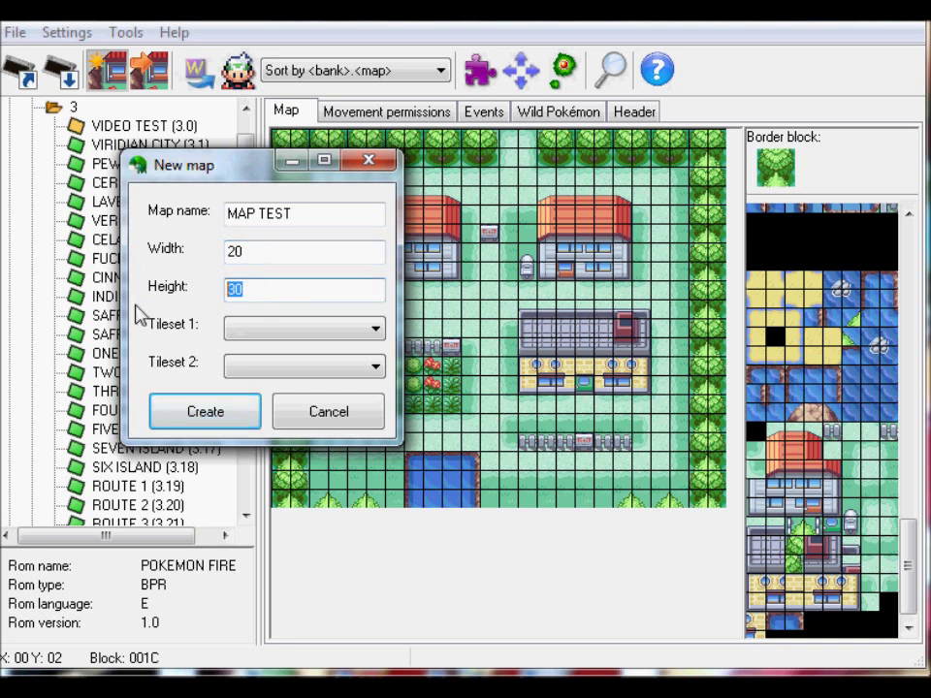
- Set the new map's Tileset 1 to 0 and Tileset 2 to 15, and create the map
click(324, 336)
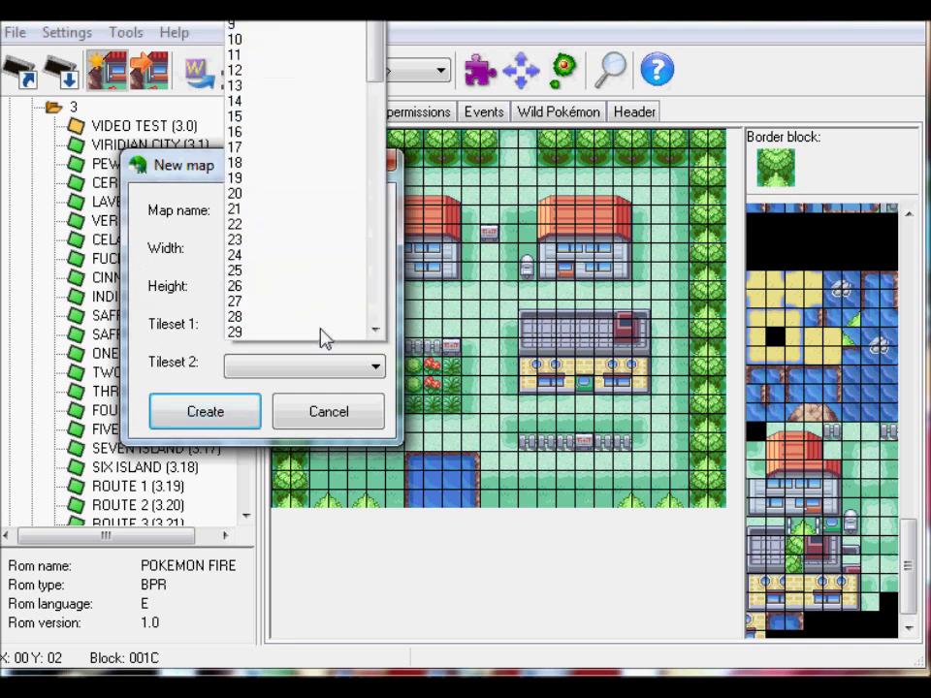
click(322, 376)
click(323, 378)
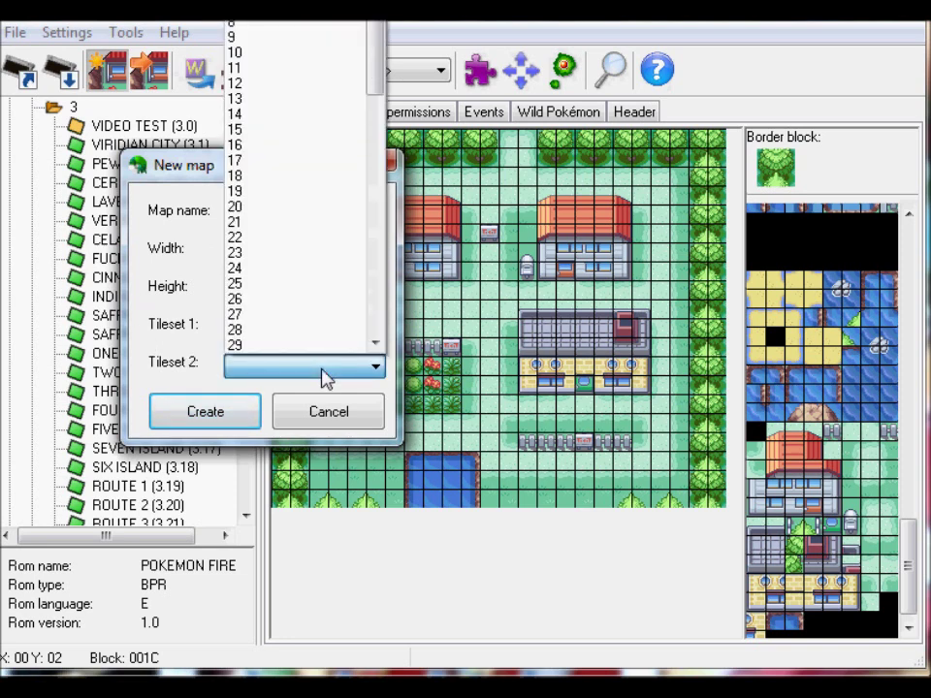
scroll(322, 378, down, 5)
click(321, 378)
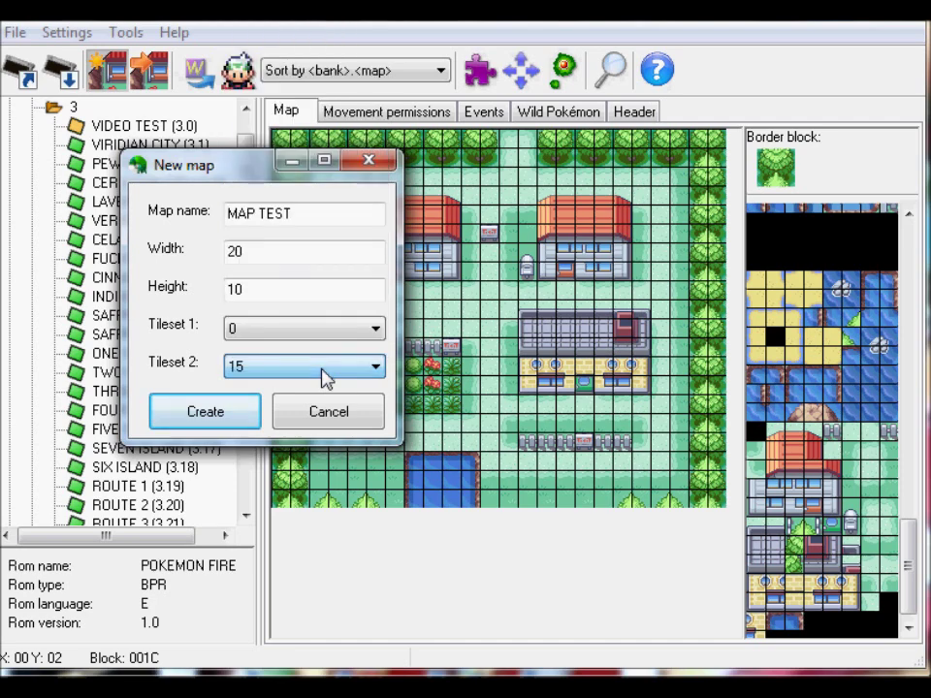
click(237, 413)
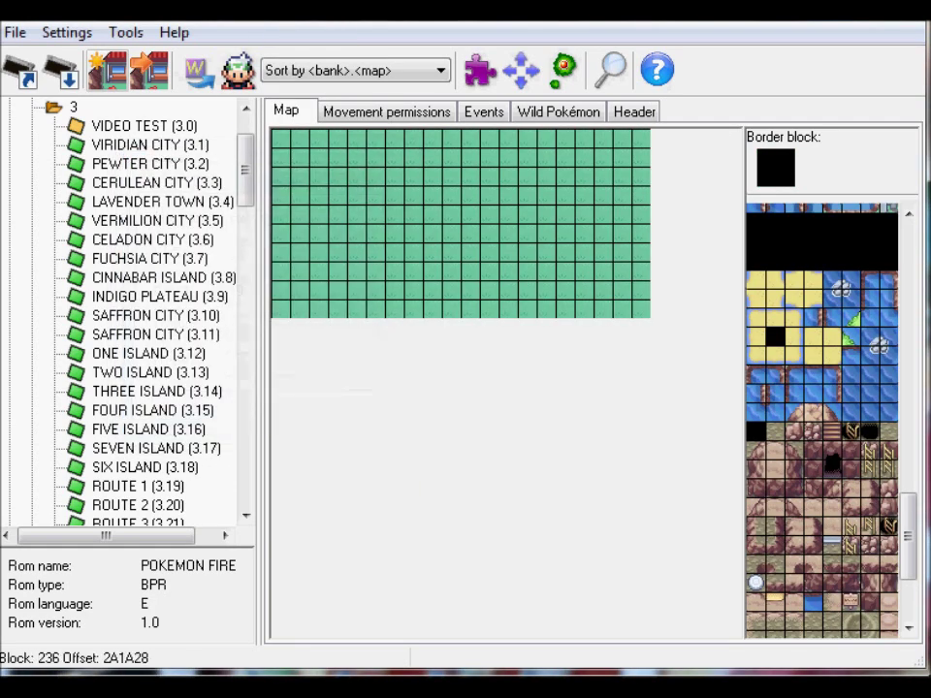
- Paint brown rocky ground blocks from the cave tileset in scattered patches across the new map
drag(903, 574, 907, 613)
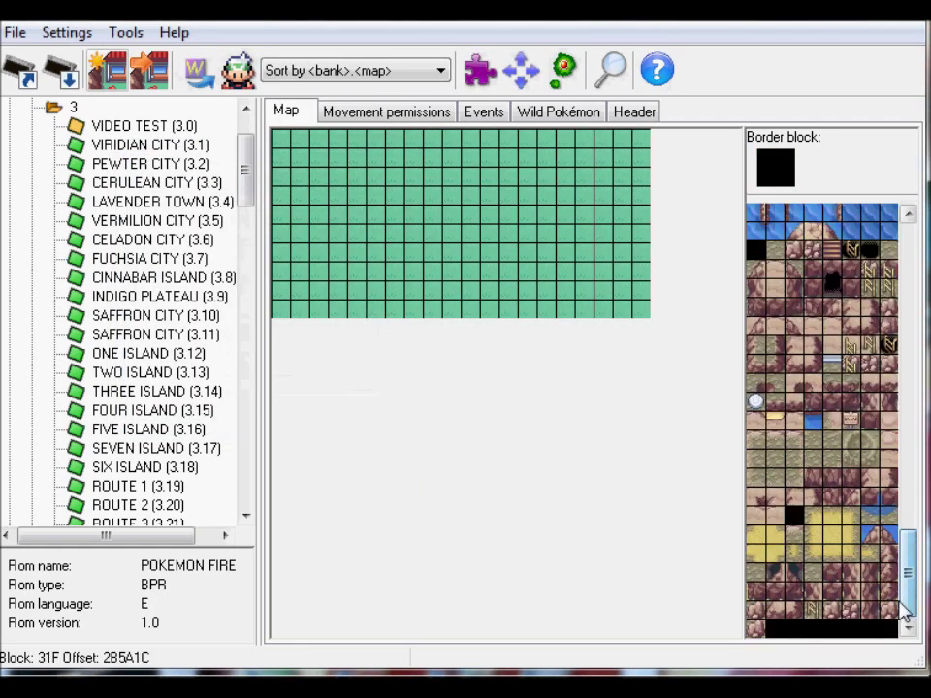
click(824, 457)
mouse_move(485, 258)
mouse_down()
mouse_move(648, 233)
mouse_move(366, 227)
mouse_move(281, 308)
mouse_up()
click(472, 308)
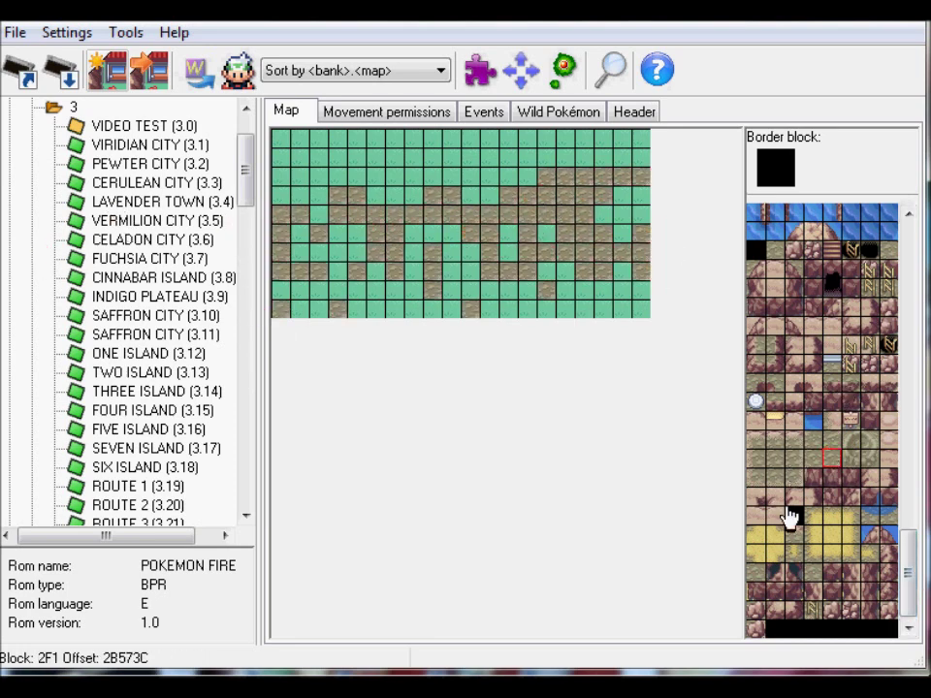
- Start inserting the new map into the ROM, choosing bank 3 and map number 0 as the map to replace
click(155, 71)
drag(386, 165, 353, 123)
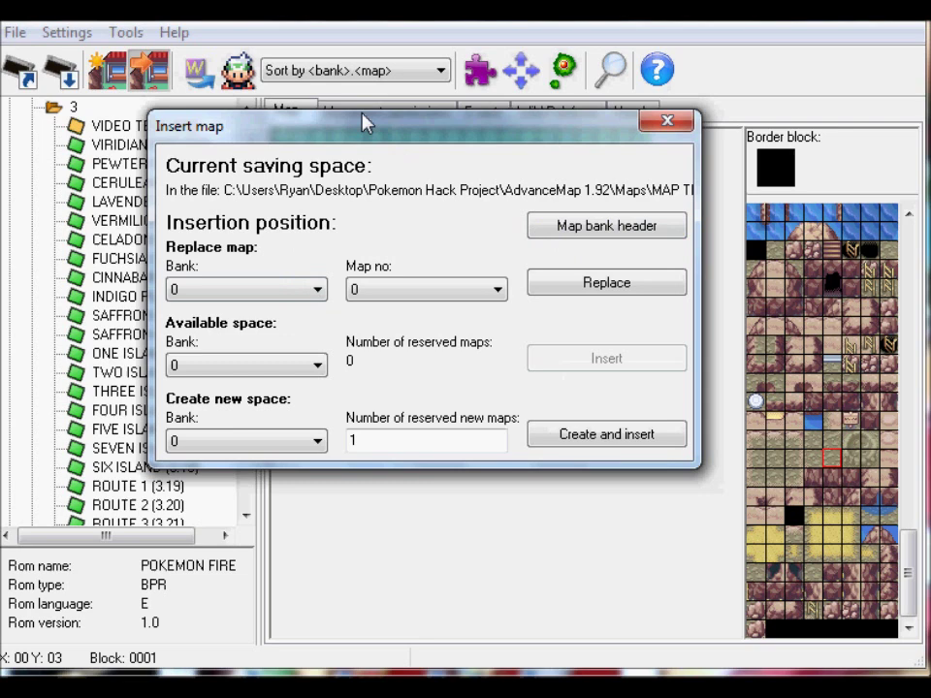
drag(367, 120, 522, 133)
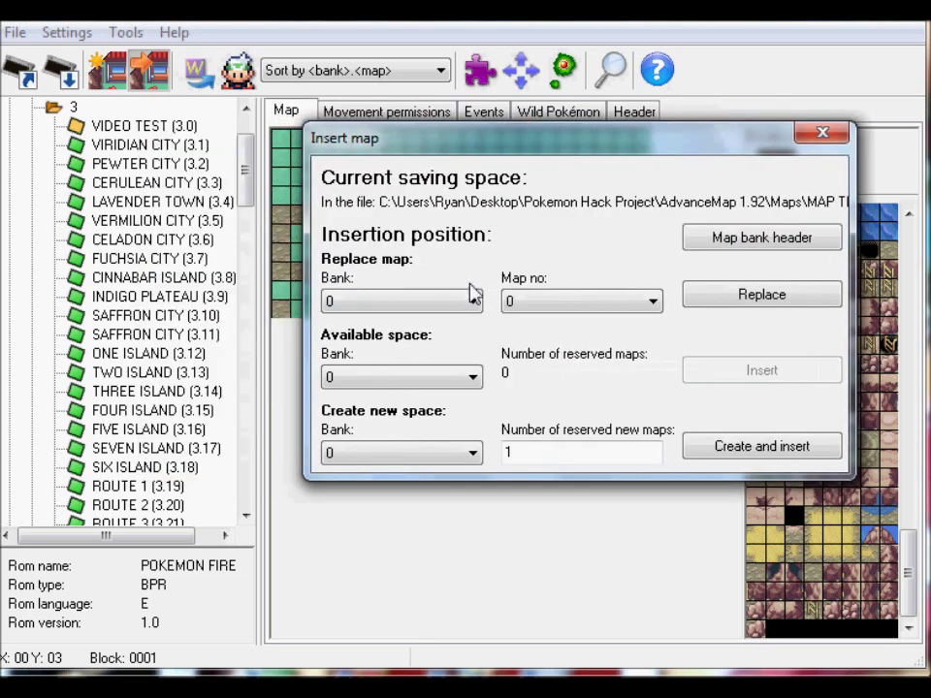
click(473, 301)
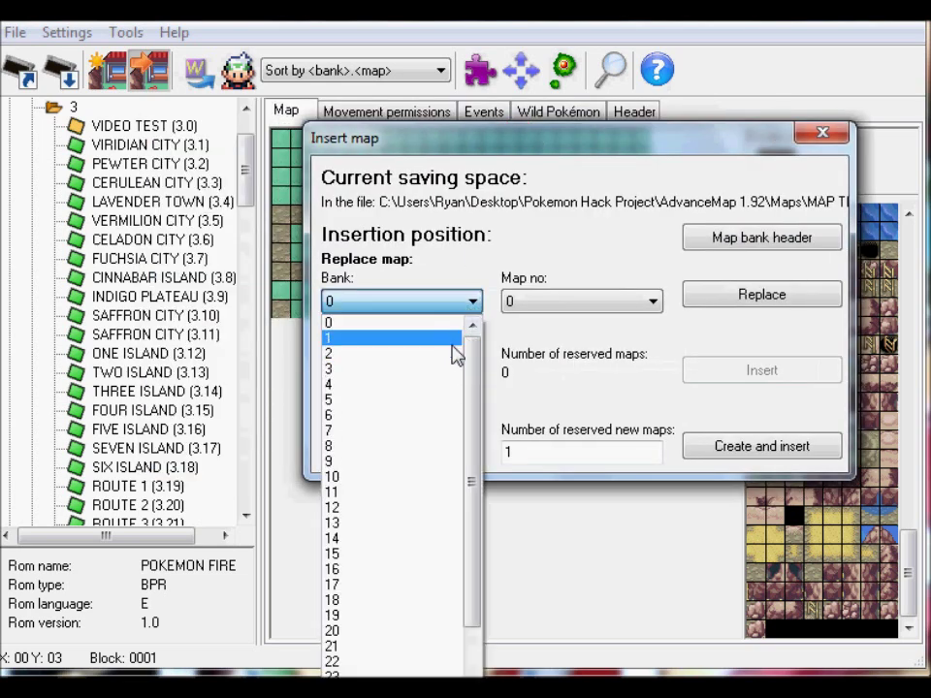
click(427, 369)
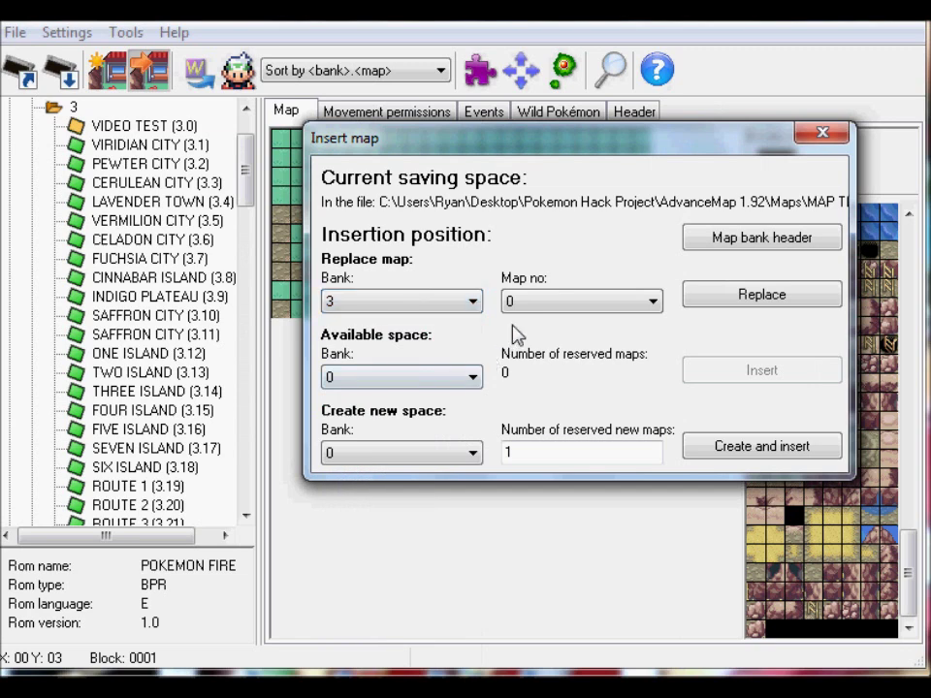
drag(572, 152, 625, 137)
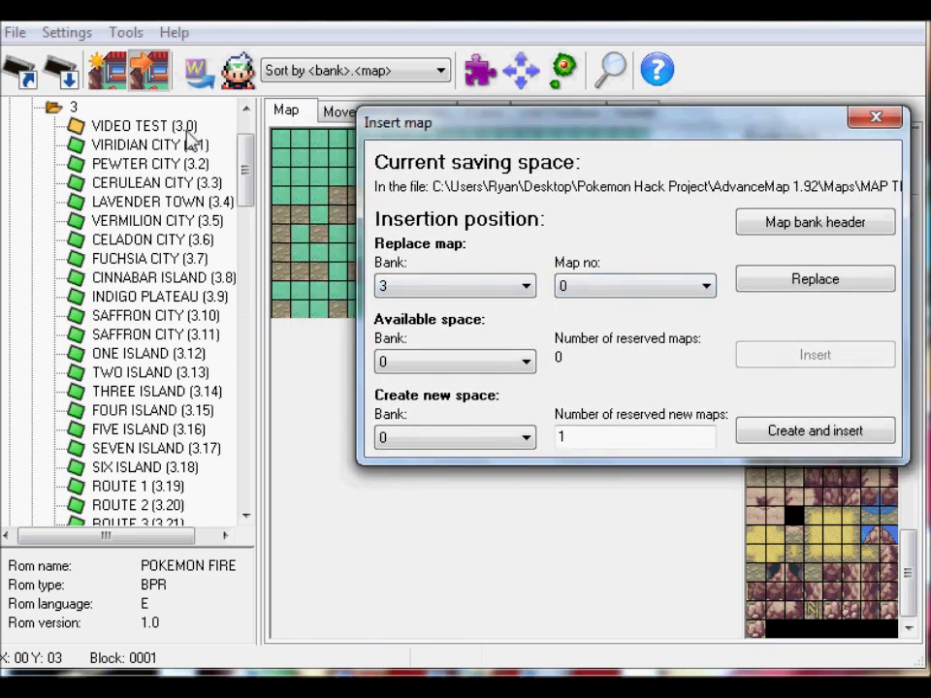
drag(532, 140, 471, 118)
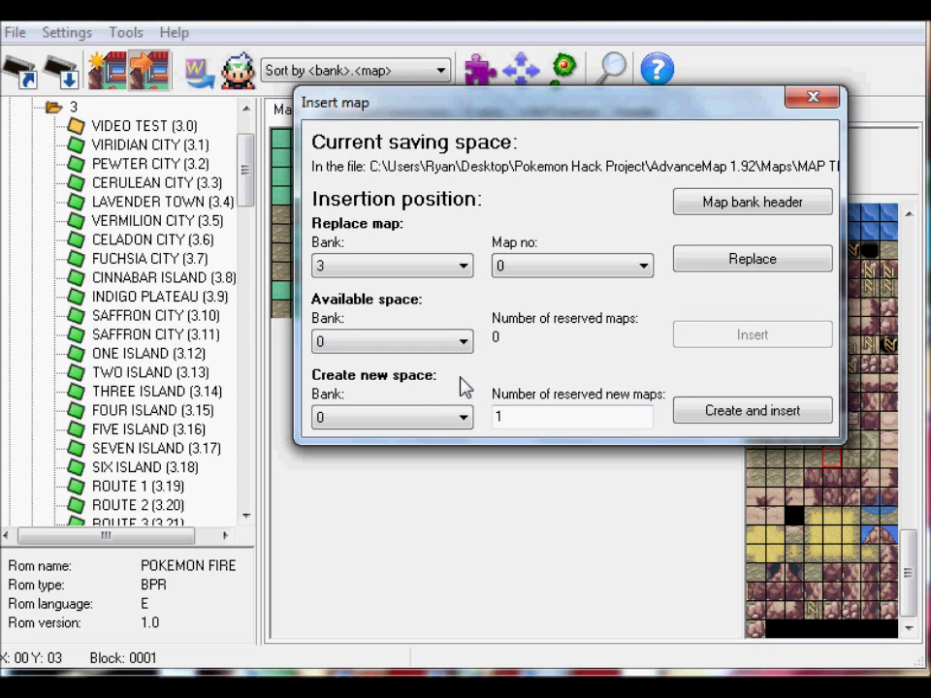
- View the bank choices for creating new space, enter 20 reserved new maps, and close the dialog without inserting the map
click(463, 427)
drag(464, 228, 456, 135)
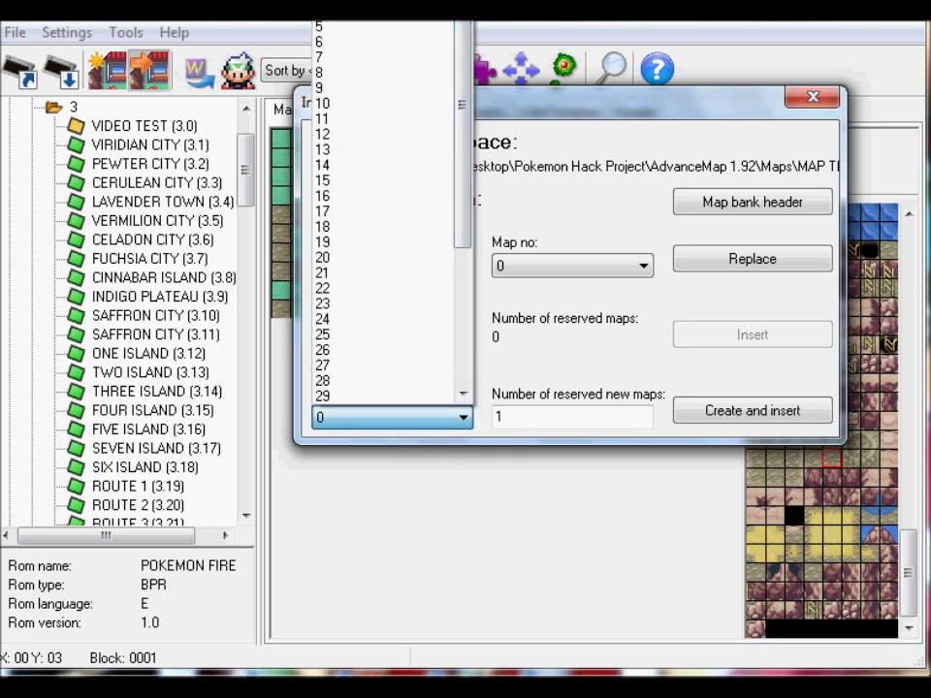
click(482, 398)
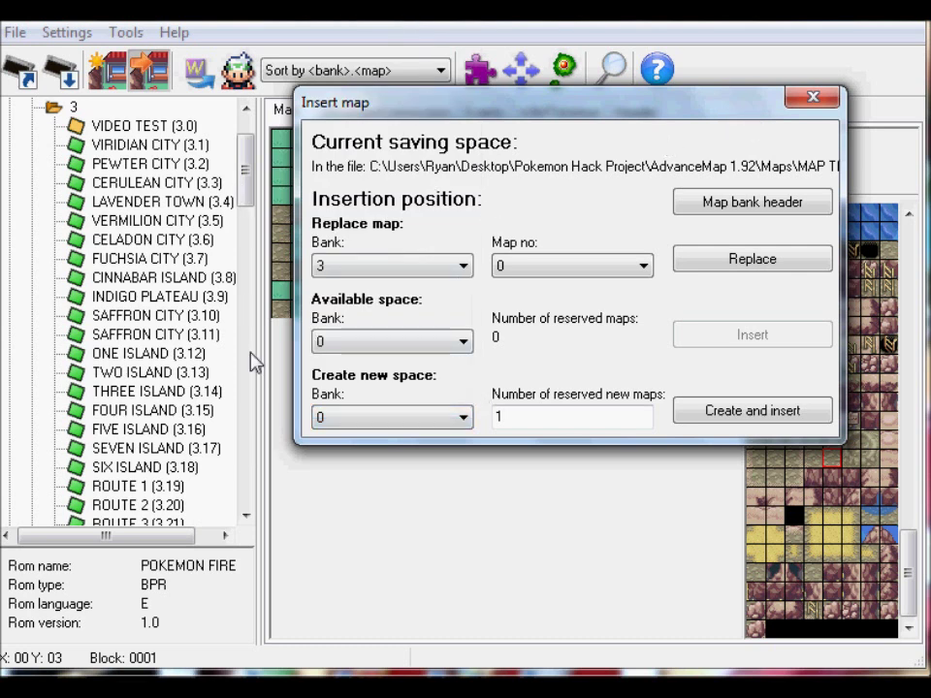
double_click(614, 419)
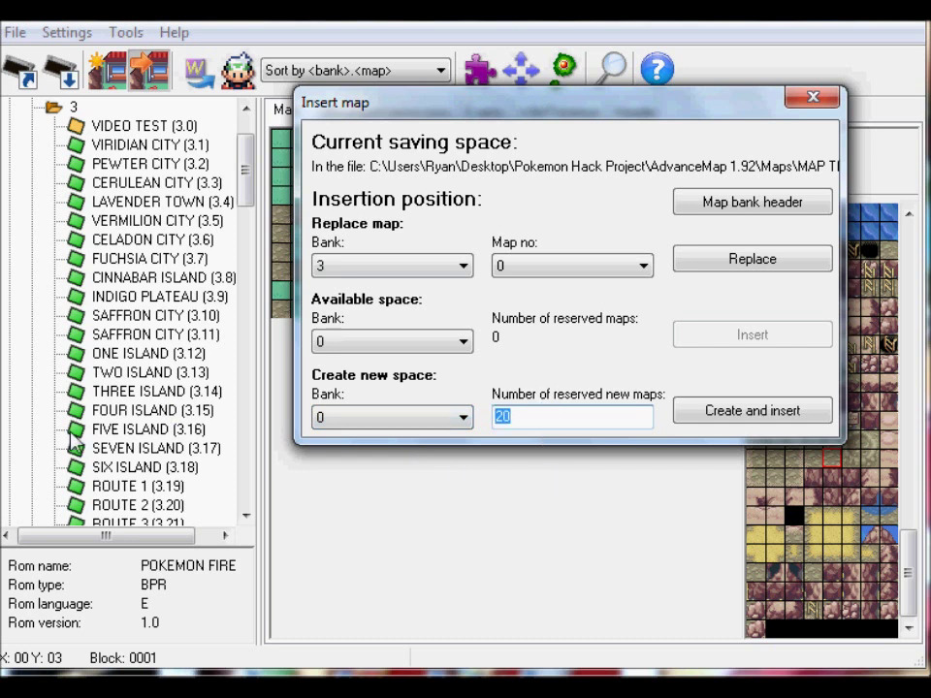
click(820, 99)
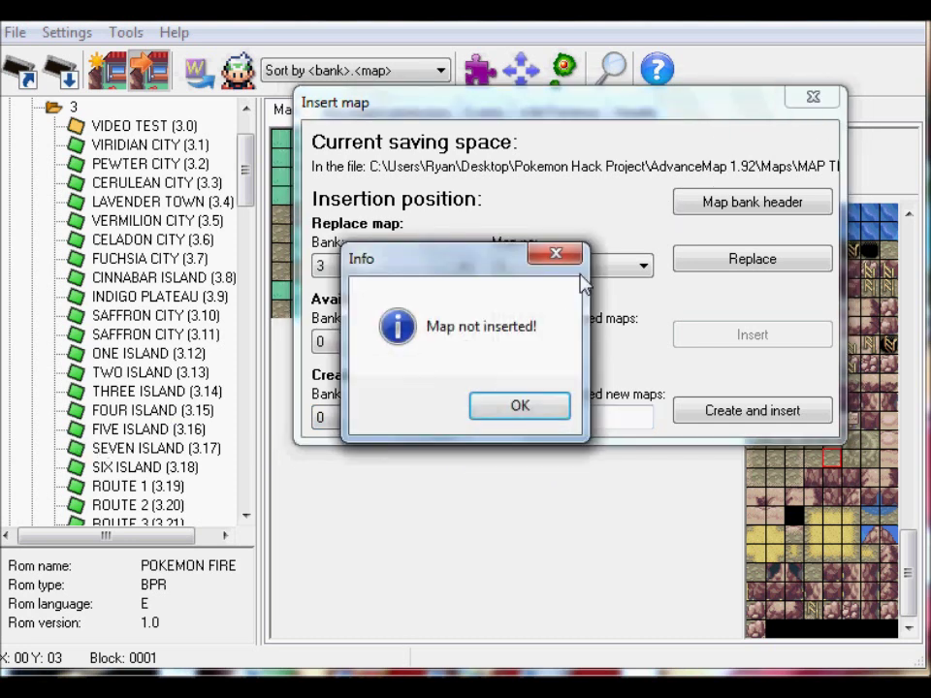
click(549, 408)
- Start saving the new map as a map file in the Maps folder and cancel
scroll(238, 165, up, 2)
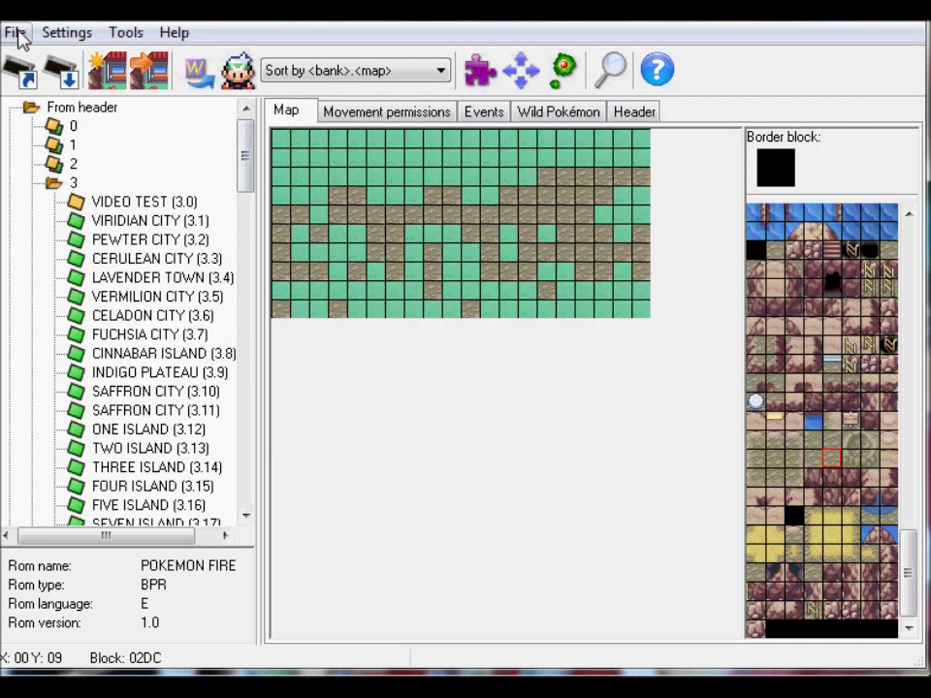
click(16, 33)
mouse_move(93, 207)
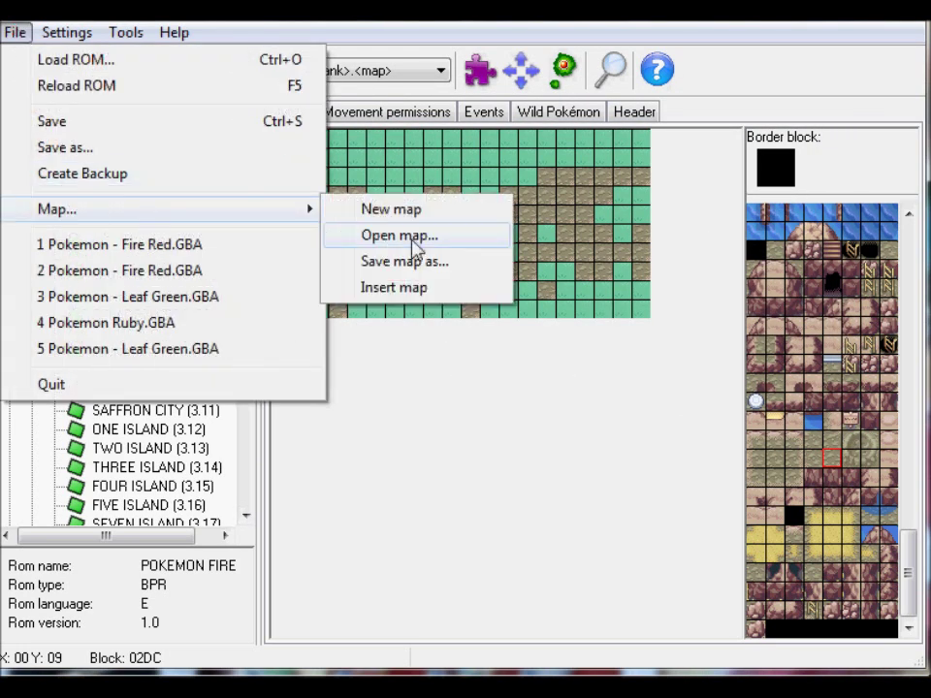
click(427, 262)
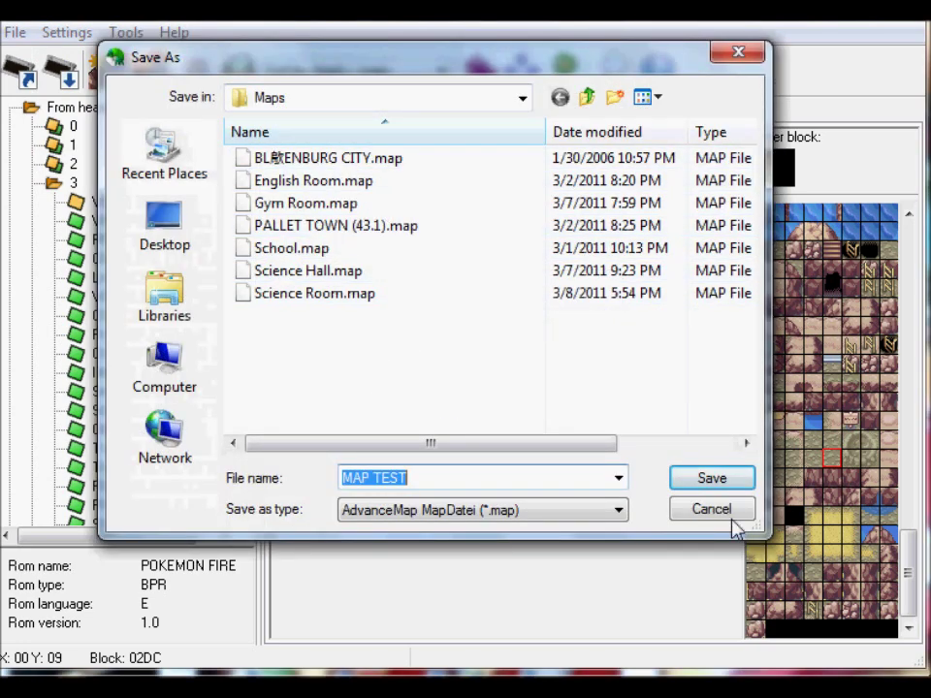
click(725, 521)
- View the dialogs for opening a map file and for creating a new map, and leave both
click(17, 32)
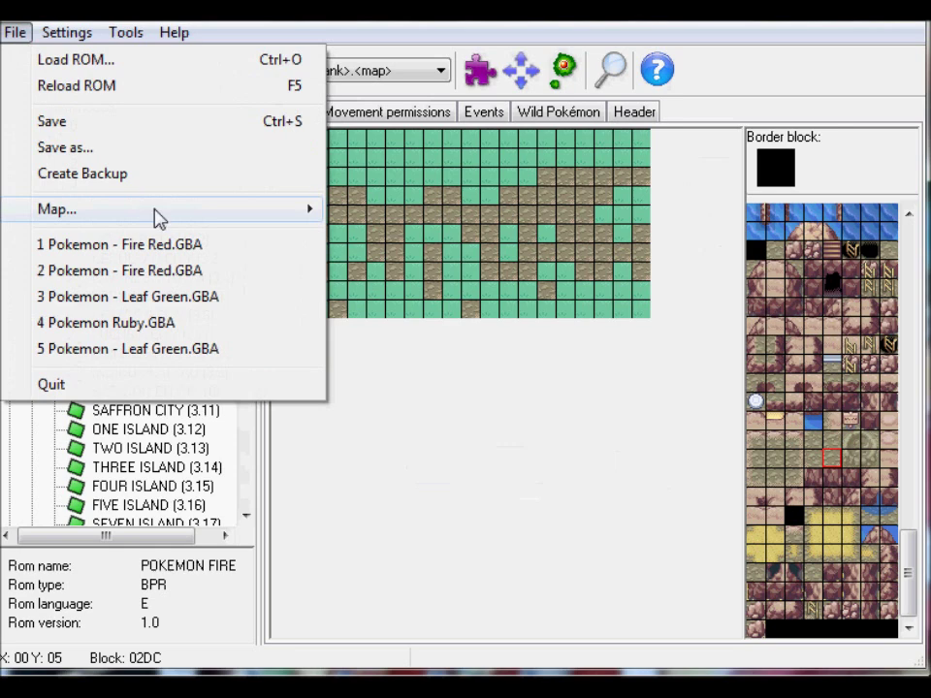
mouse_move(158, 219)
click(386, 239)
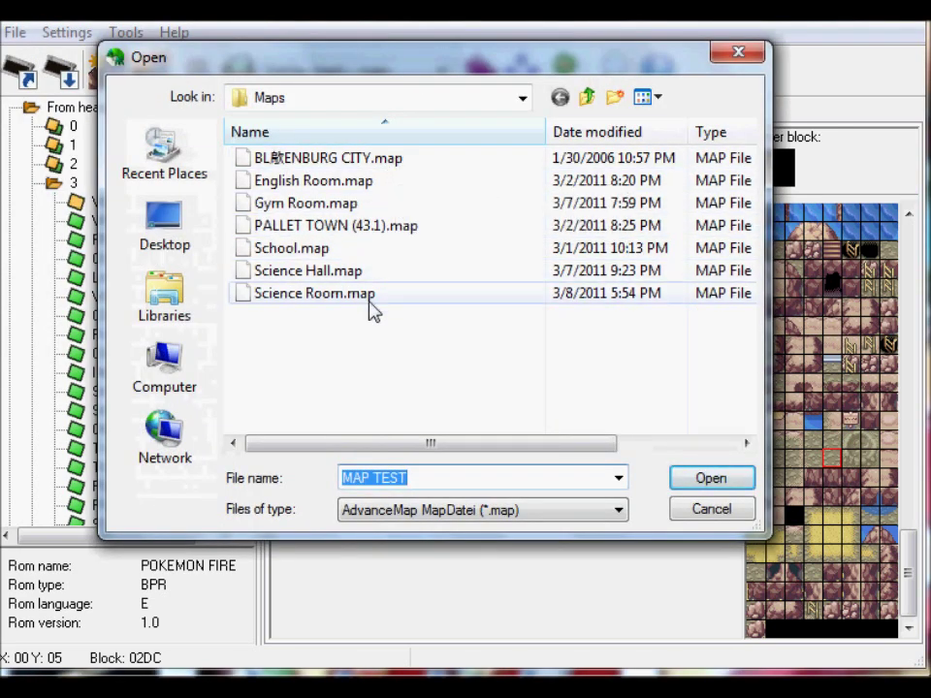
click(695, 484)
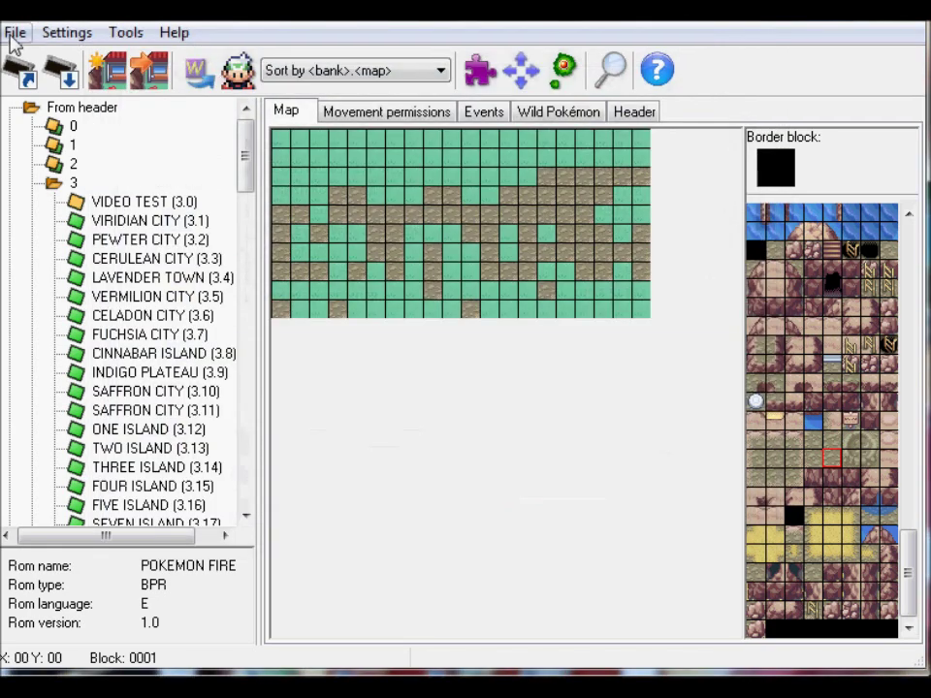
click(14, 33)
mouse_move(218, 215)
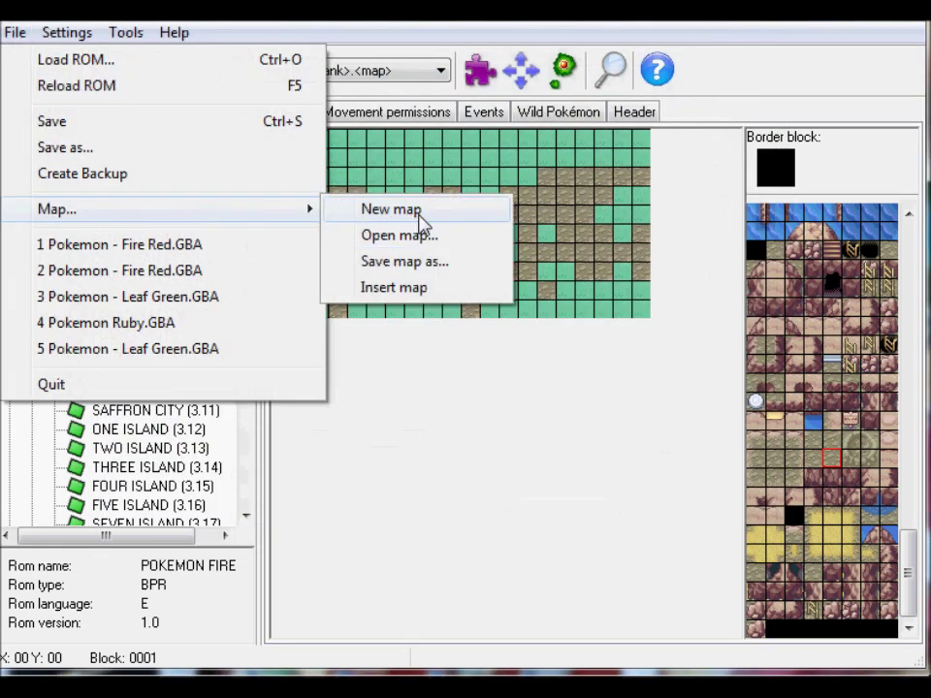
click(419, 210)
click(342, 410)
- Open the saved map file School.map and look over its whole layout
click(14, 33)
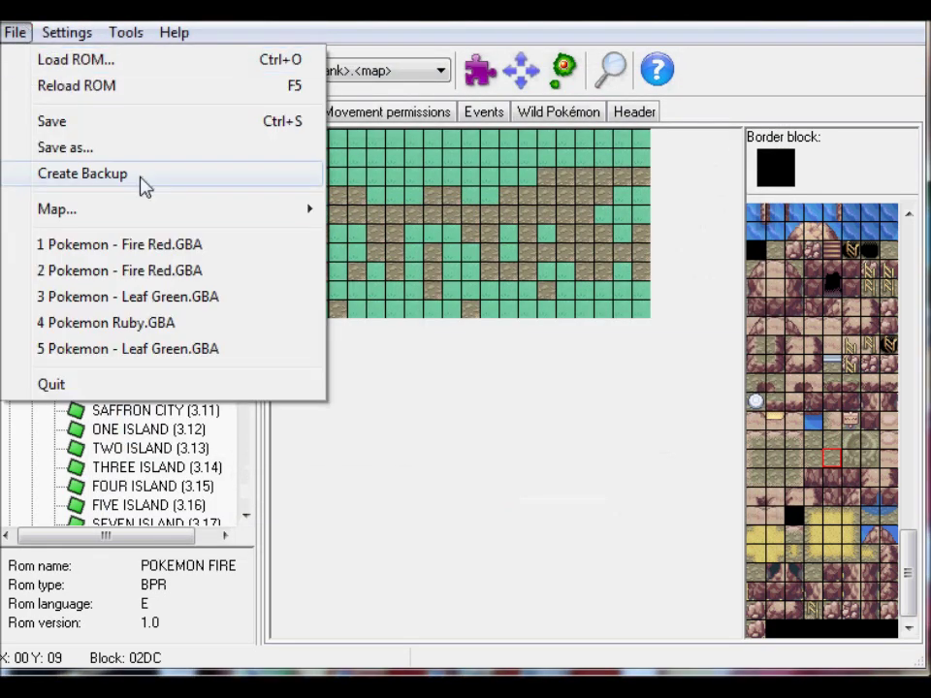
mouse_move(162, 215)
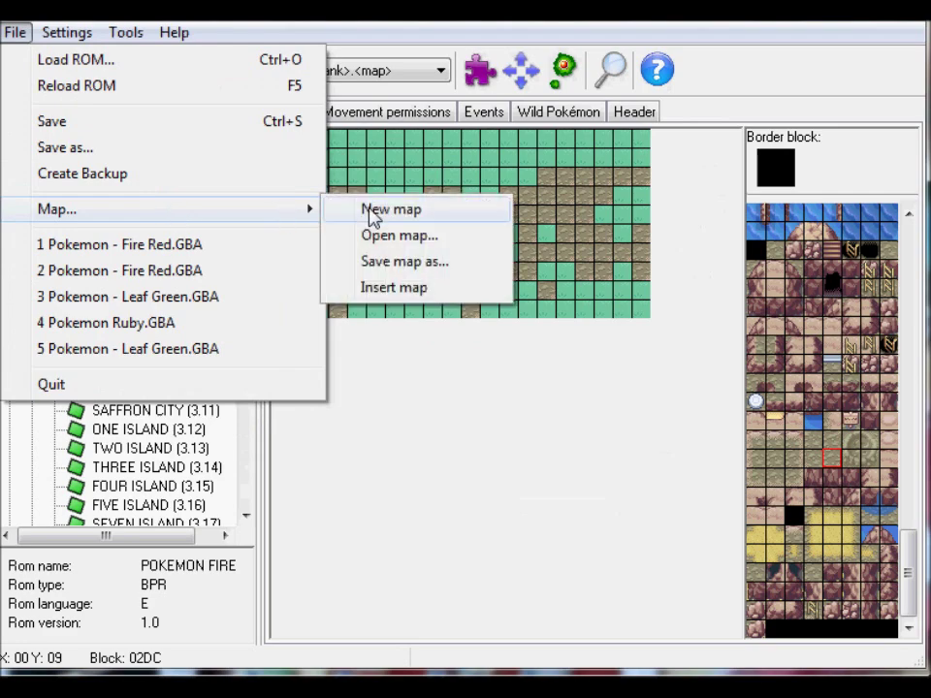
click(453, 237)
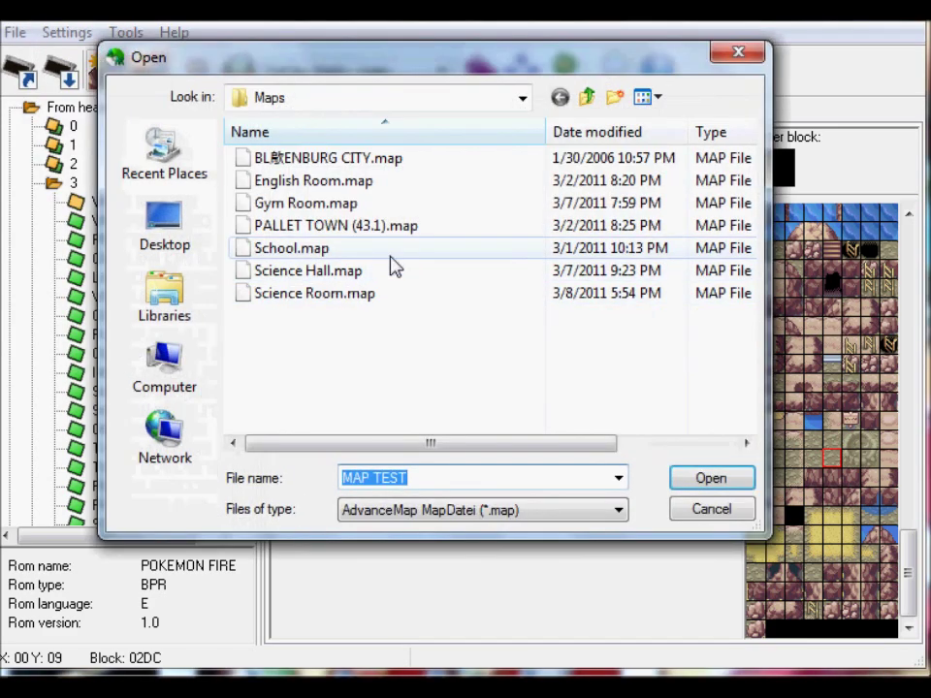
double_click(407, 251)
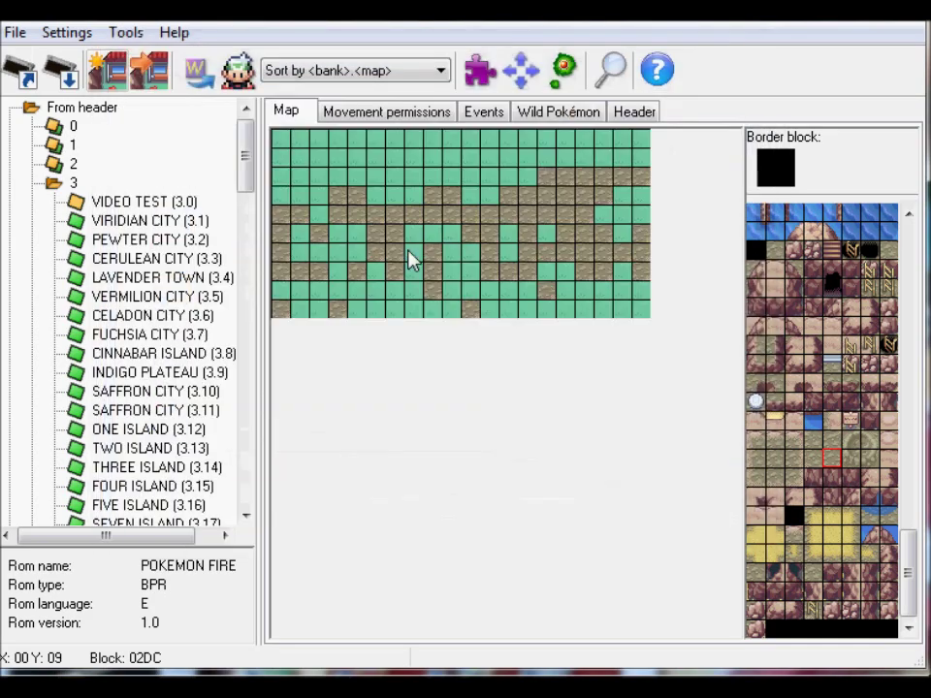
drag(395, 634, 528, 611)
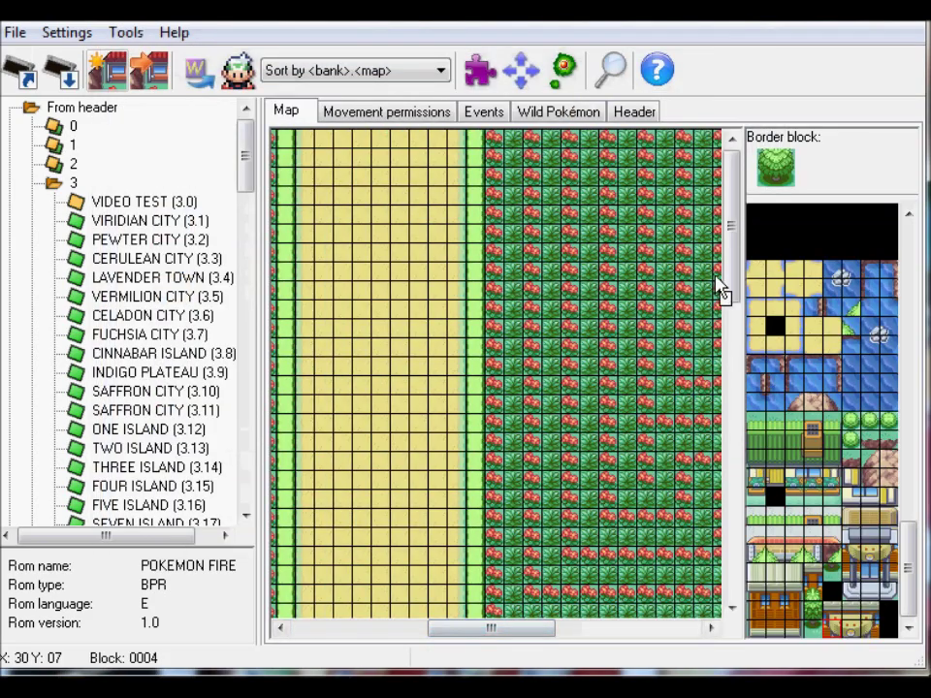
drag(736, 271, 776, 618)
drag(506, 628, 615, 582)
drag(729, 525, 727, 380)
drag(636, 632, 390, 620)
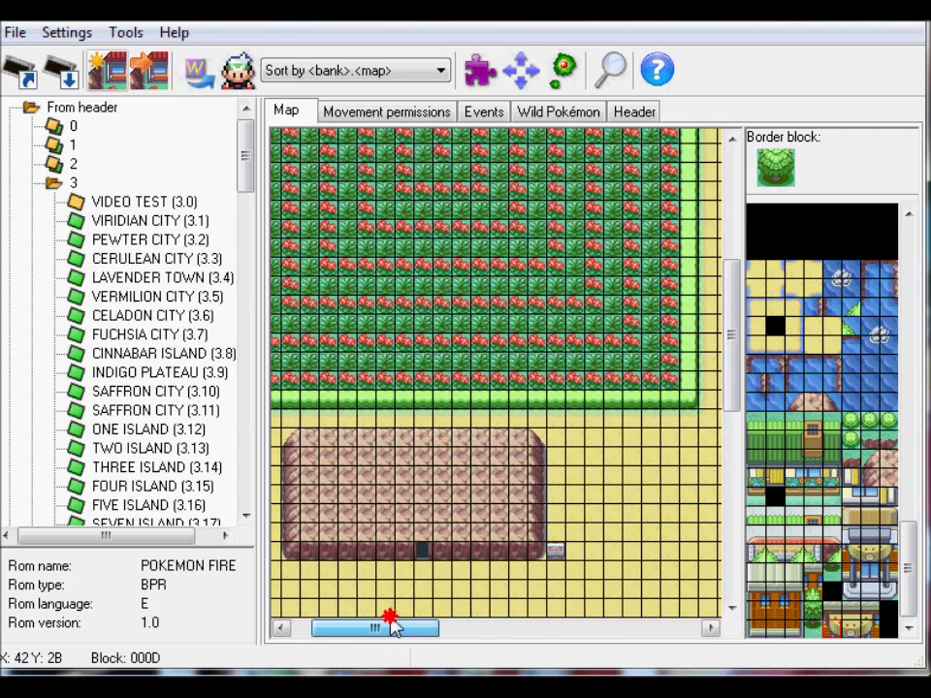
- Look over the remaining areas of the School map and view its movement permissions before returning to the block view
drag(731, 353, 762, 498)
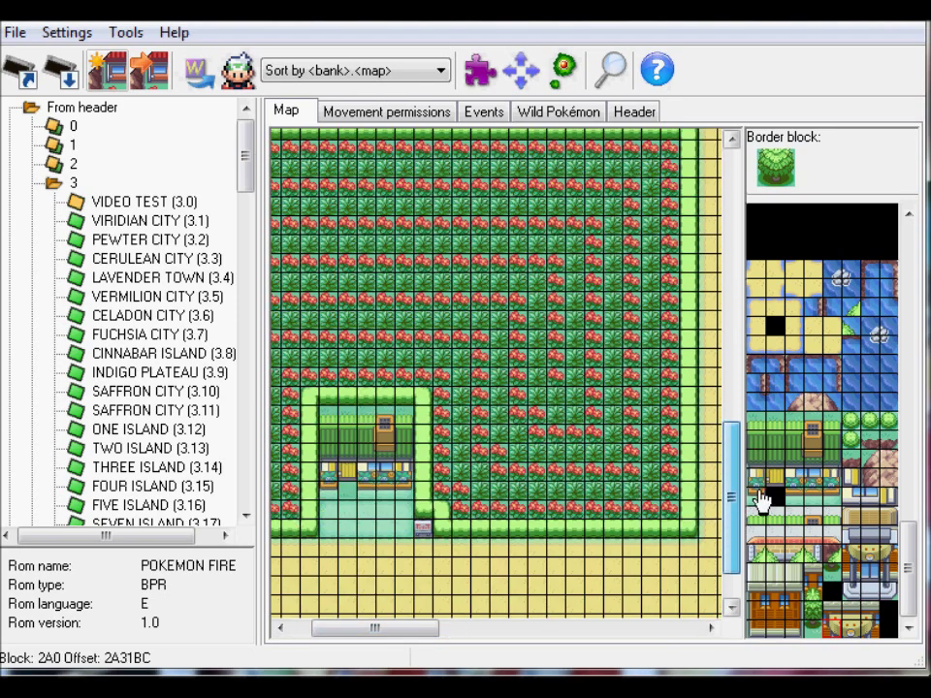
drag(436, 640, 555, 625)
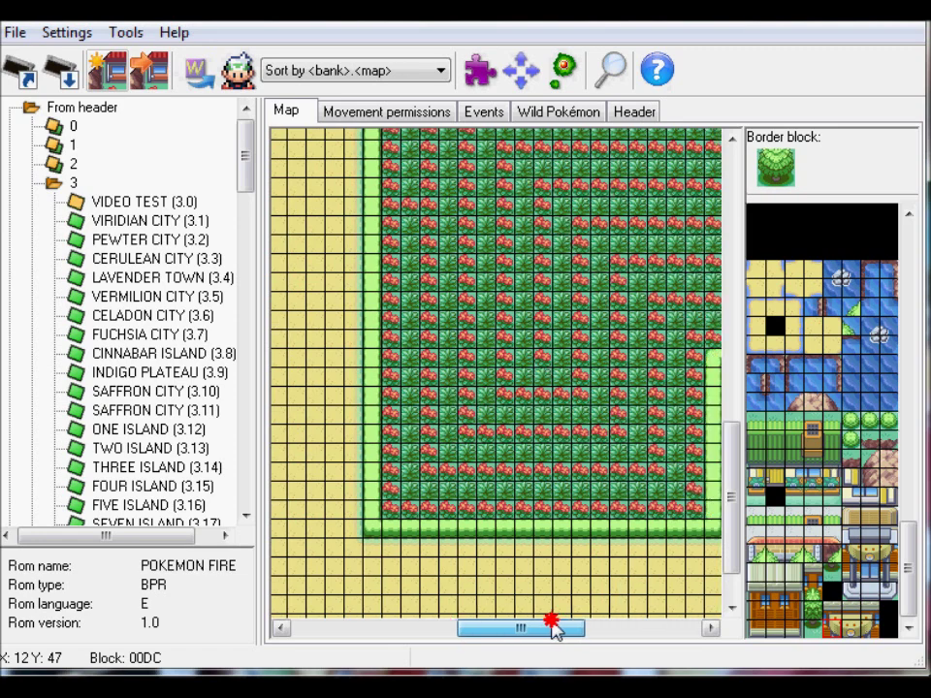
drag(727, 529, 735, 448)
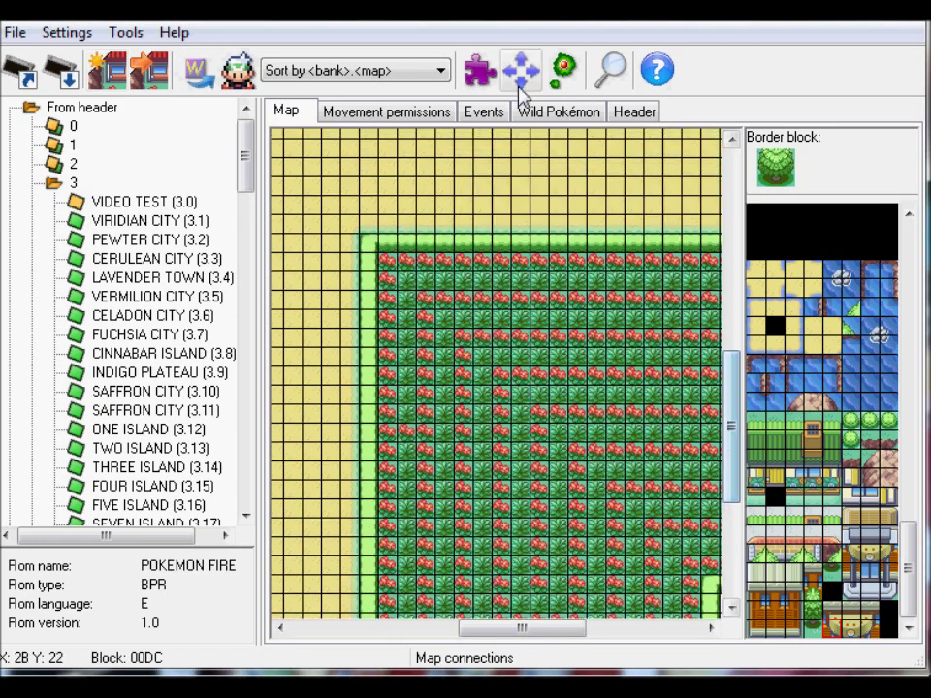
click(421, 114)
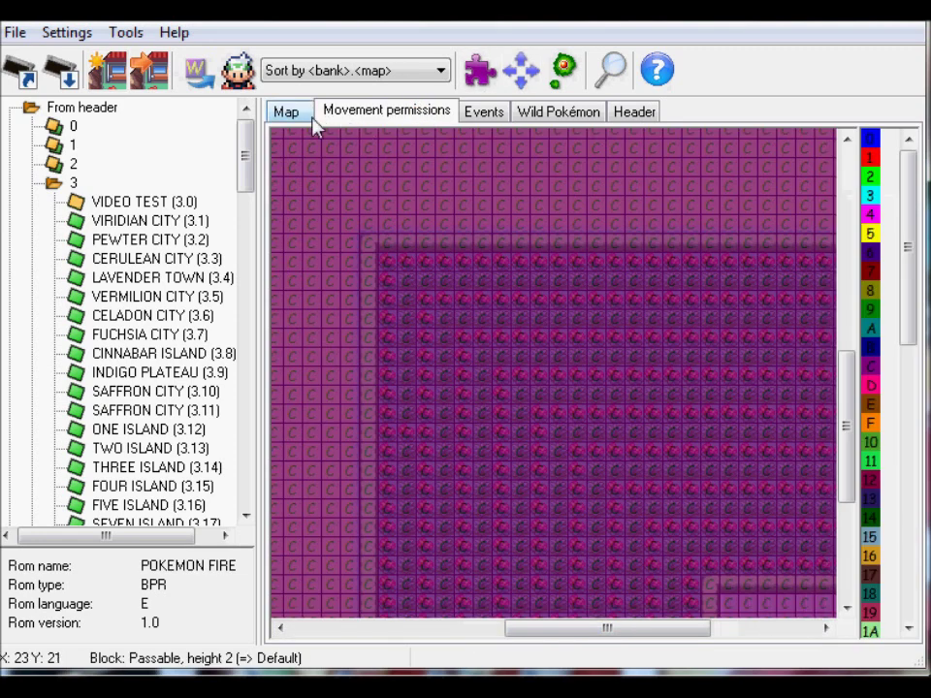
click(287, 110)
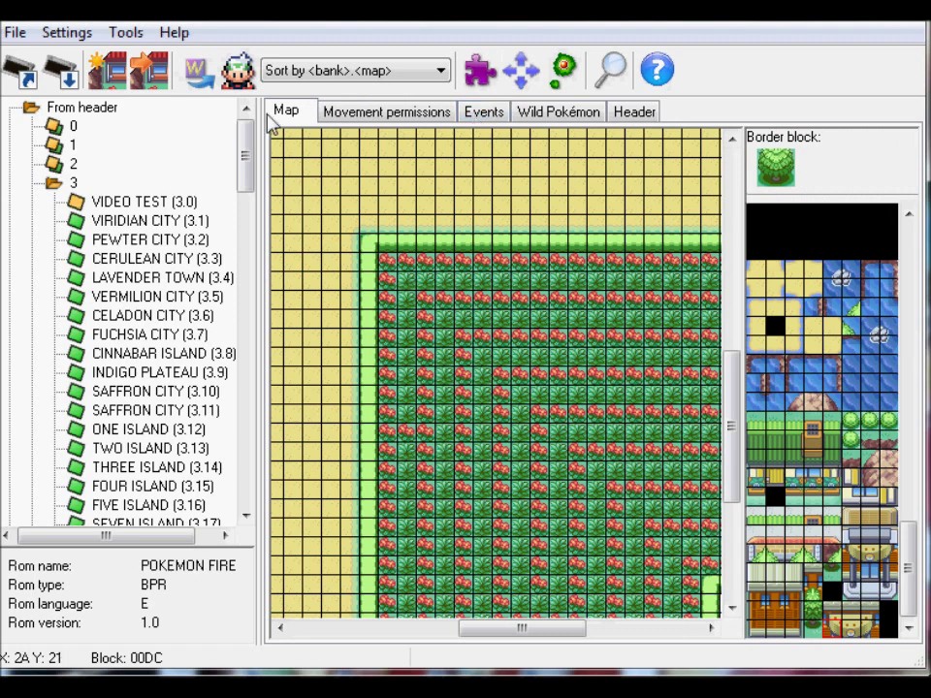
- Insert the School map into the ROM by creating space in a new bank with 1 reserved new map
click(163, 77)
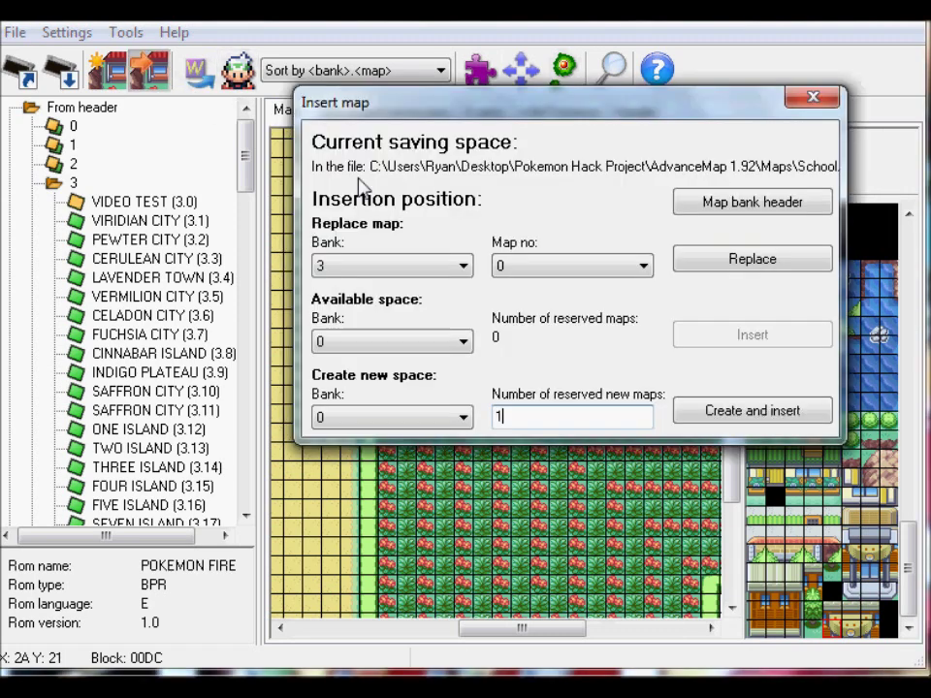
click(467, 417)
scroll(453, 264, down, 5)
click(420, 397)
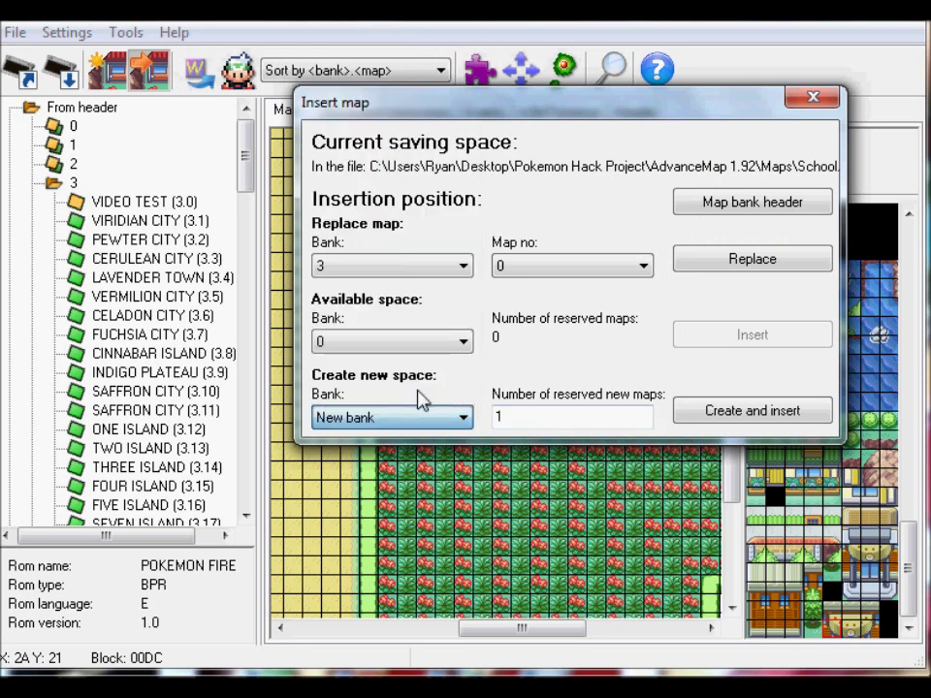
click(610, 417)
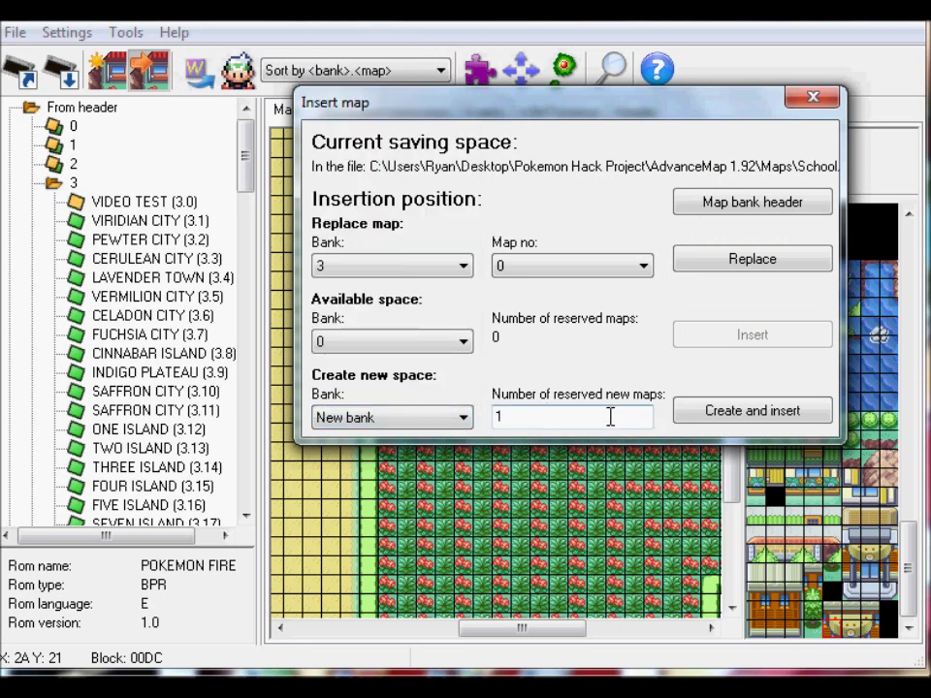
click(755, 414)
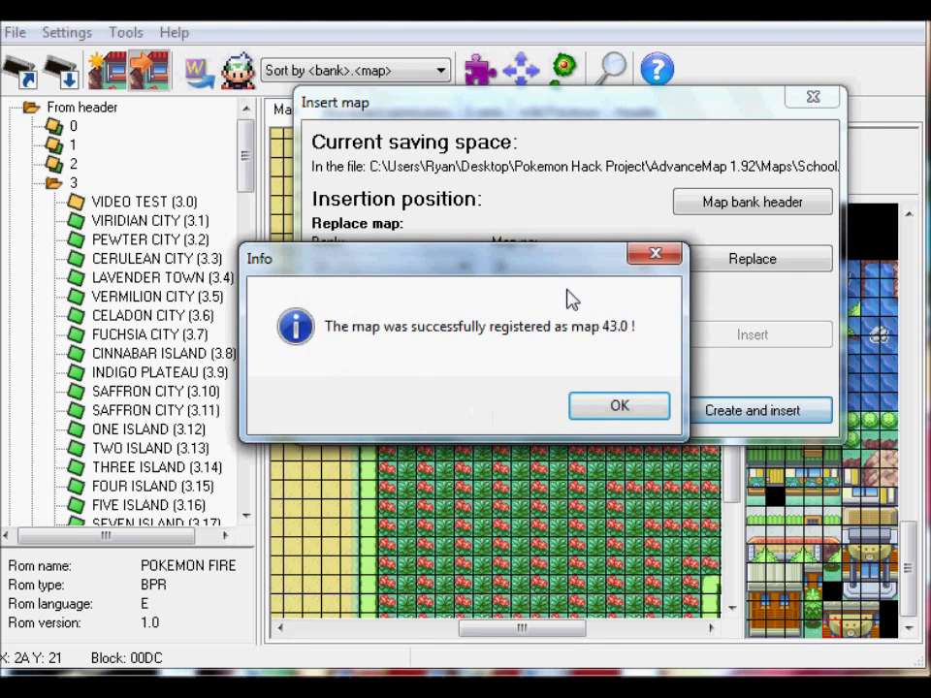
drag(542, 264, 544, 197)
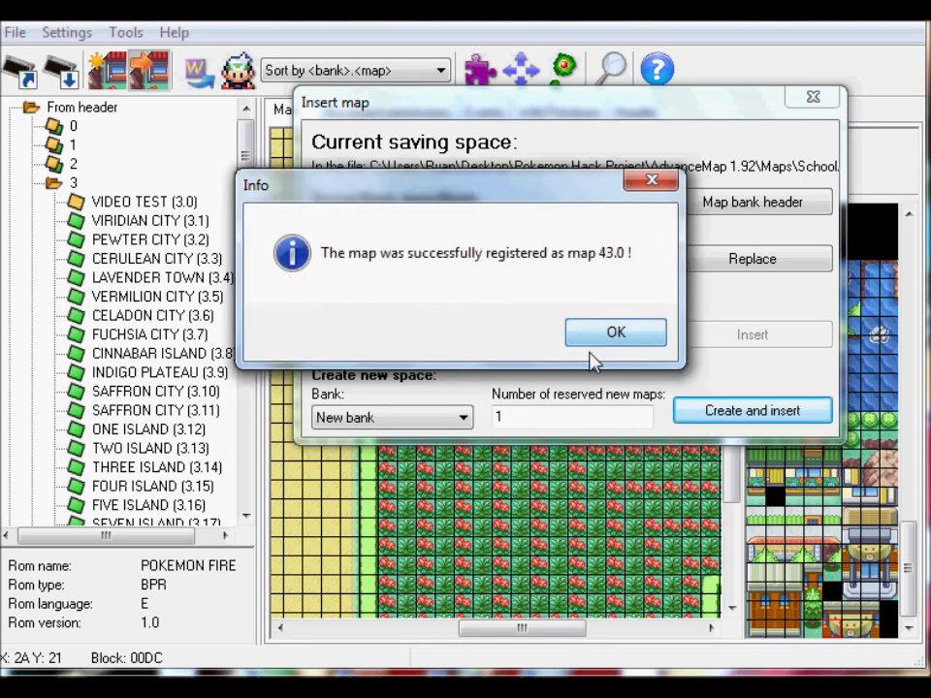
click(610, 330)
click(812, 96)
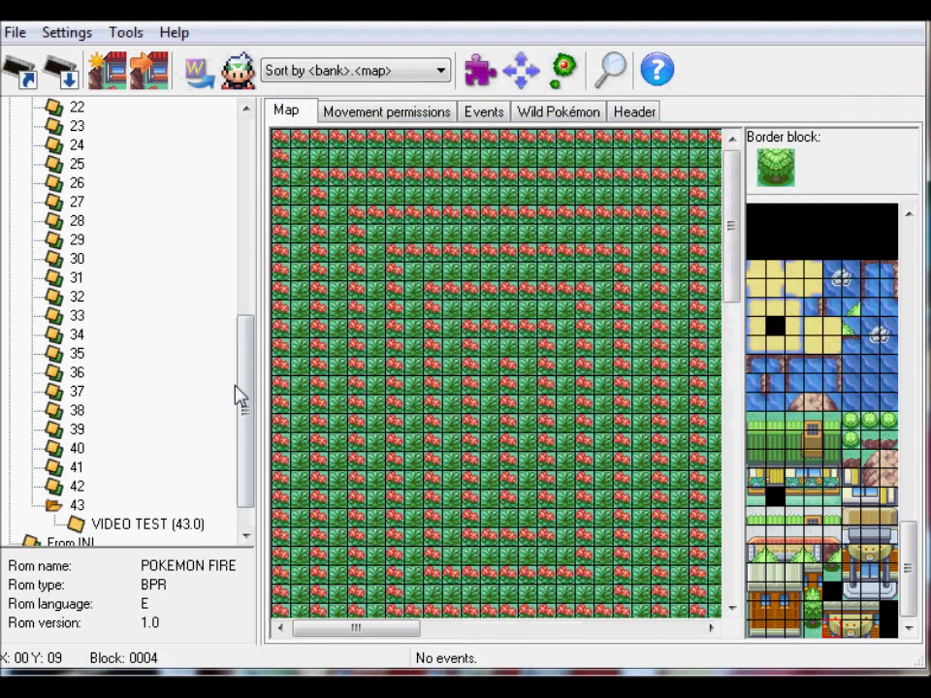
- Load the inserted map 43.0 and look over its layout
click(120, 524)
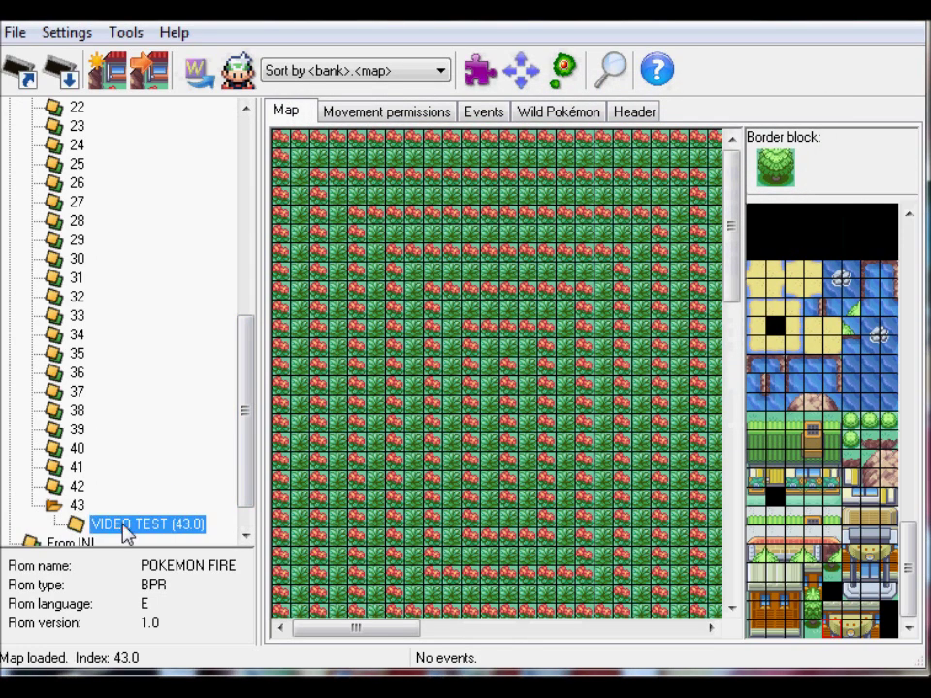
drag(449, 619, 516, 619)
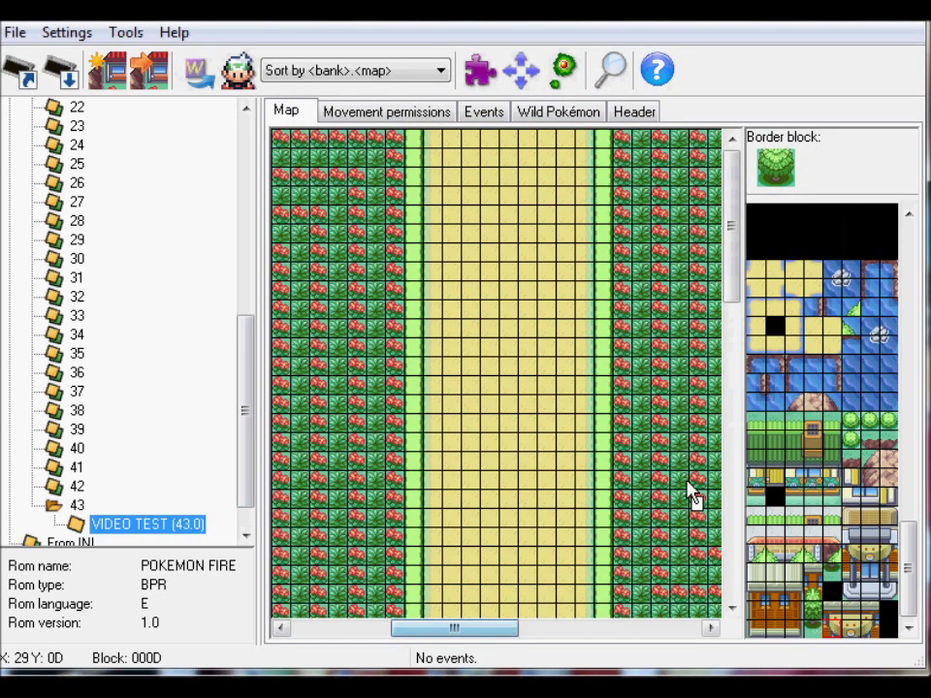
drag(731, 290, 727, 551)
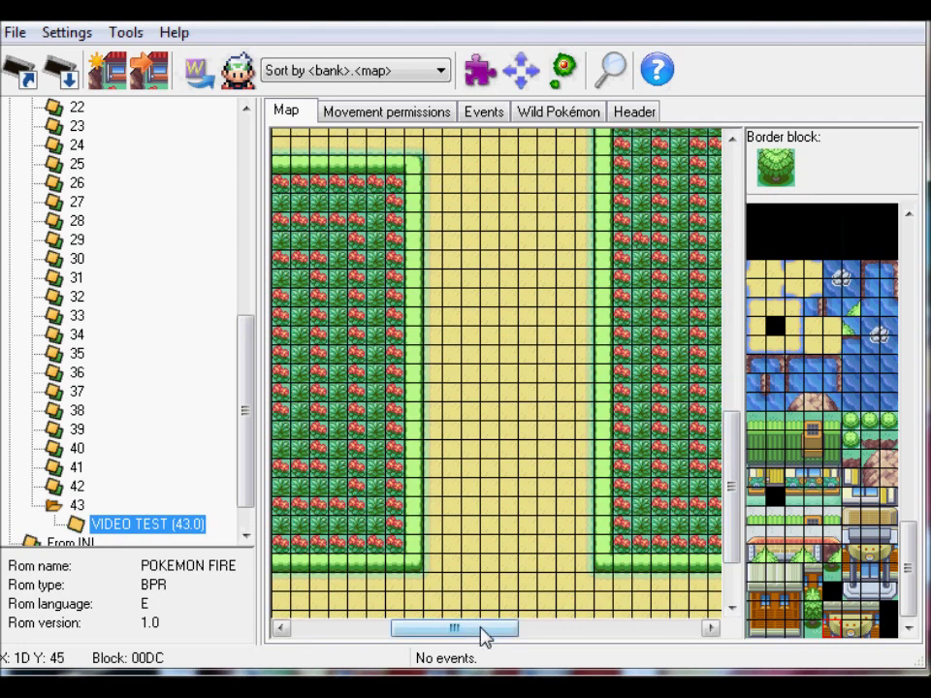
drag(484, 628, 518, 628)
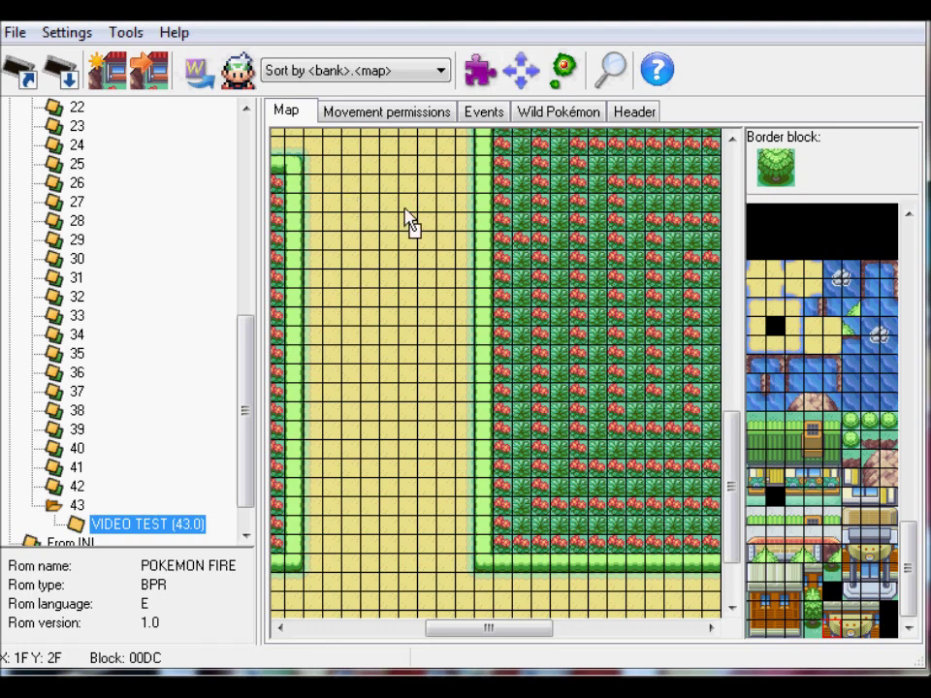
- Open the map file PALLET TOWN (43.1) (School 2).map and look over its whole layout
key(ctrl+i)
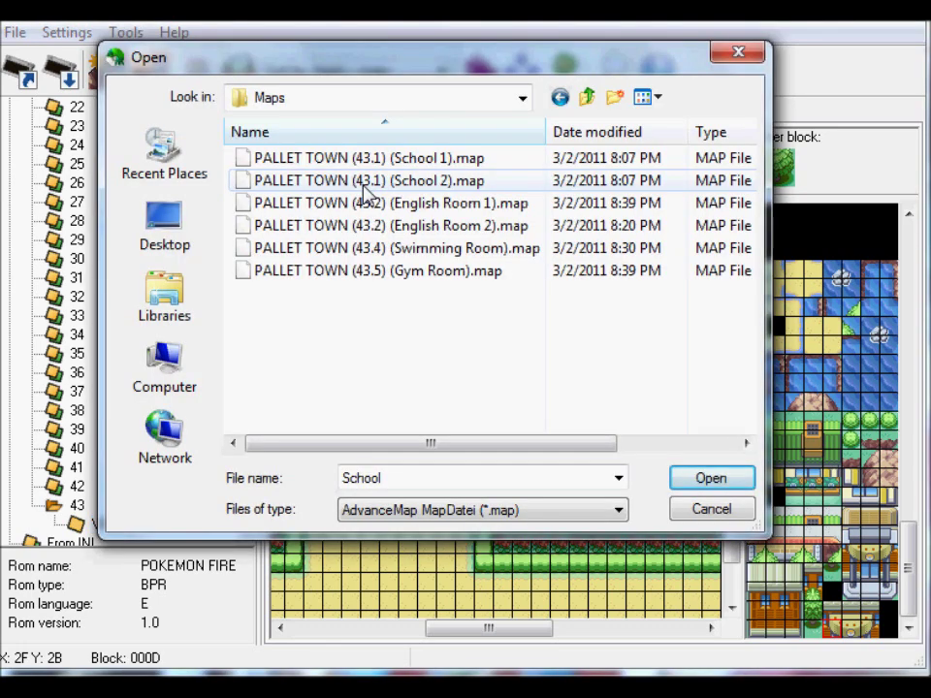
double_click(466, 181)
drag(494, 635, 386, 626)
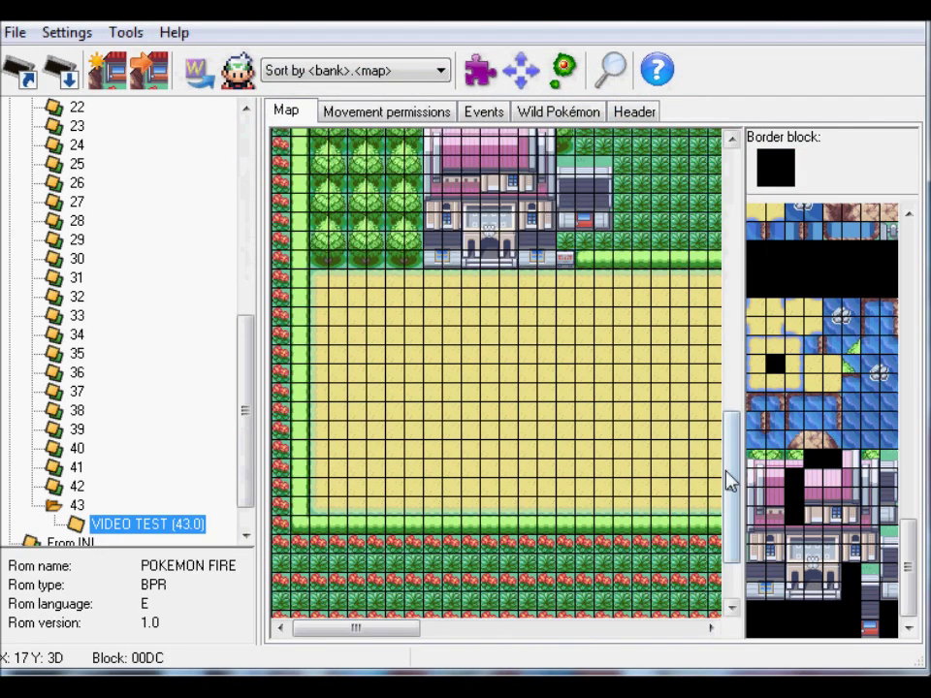
drag(729, 481, 729, 208)
drag(399, 634, 528, 635)
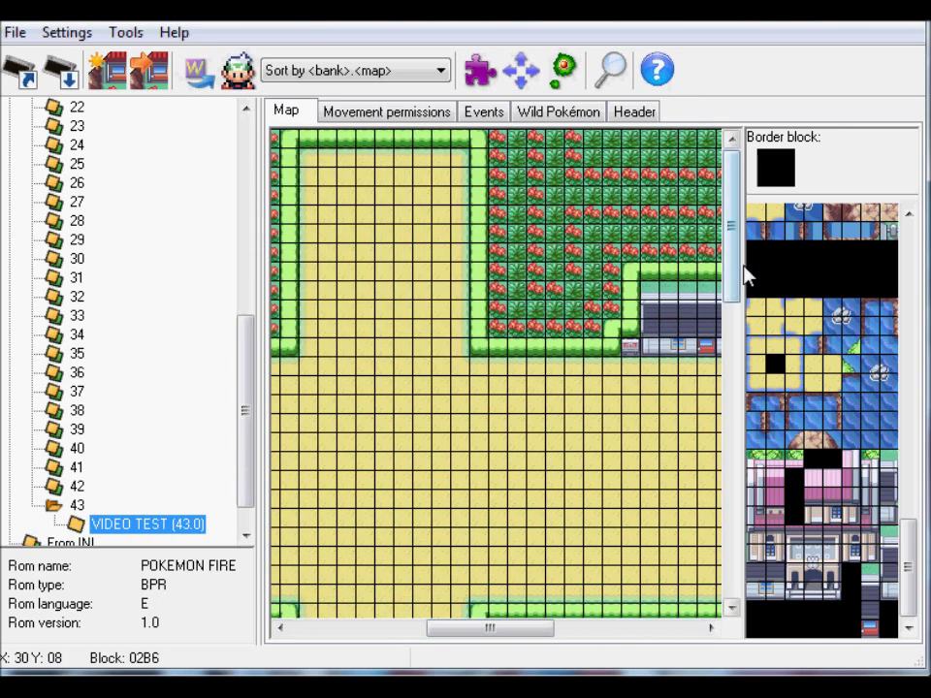
drag(737, 271, 729, 504)
drag(482, 632, 353, 627)
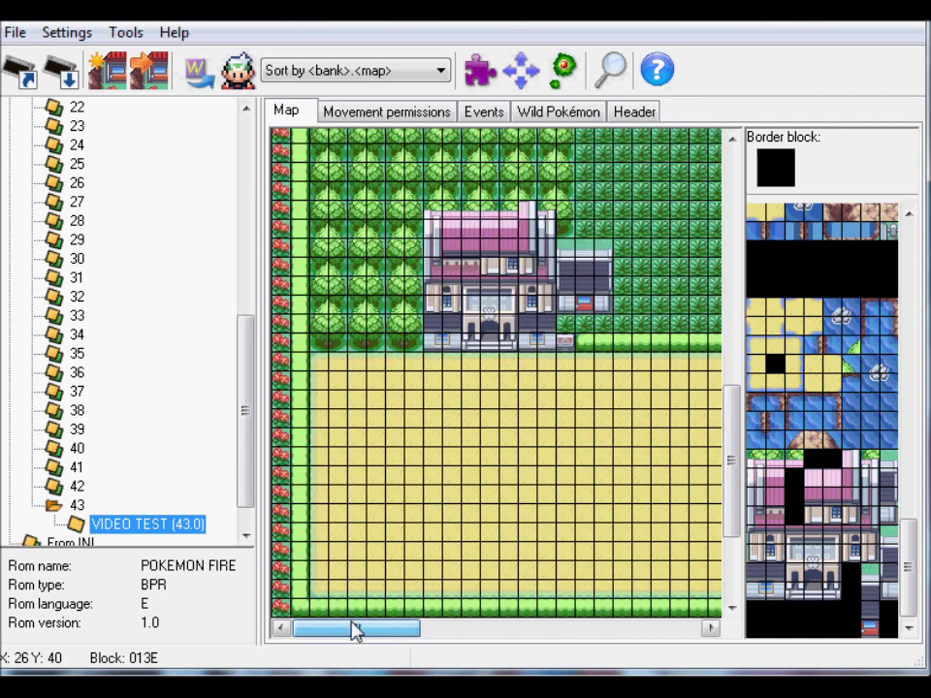
- Insert the School 2 map by creating space for 1 reserved new map in bank 43, and load it
click(157, 75)
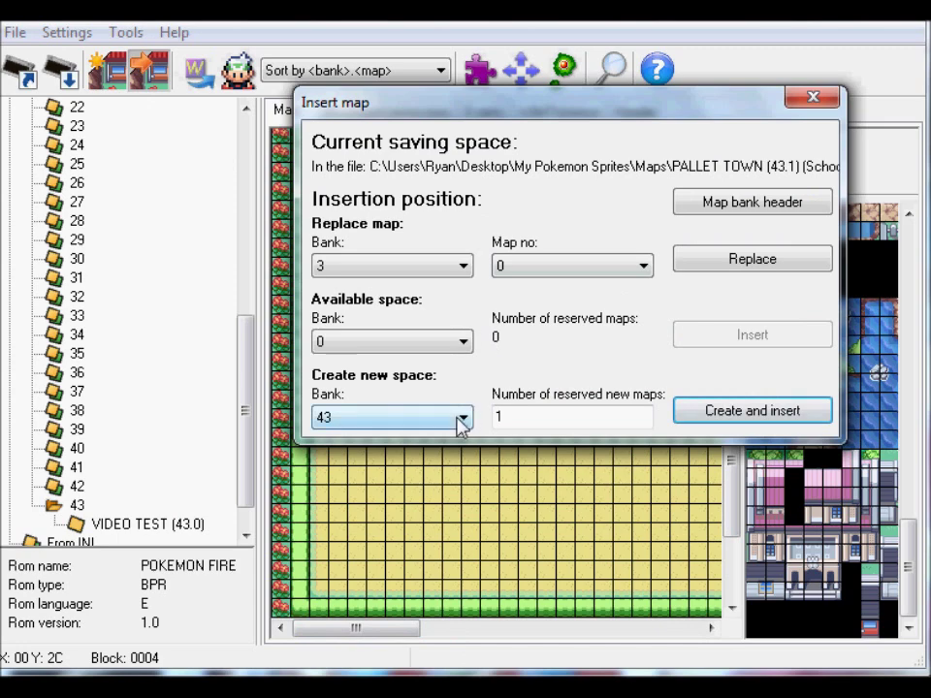
click(752, 411)
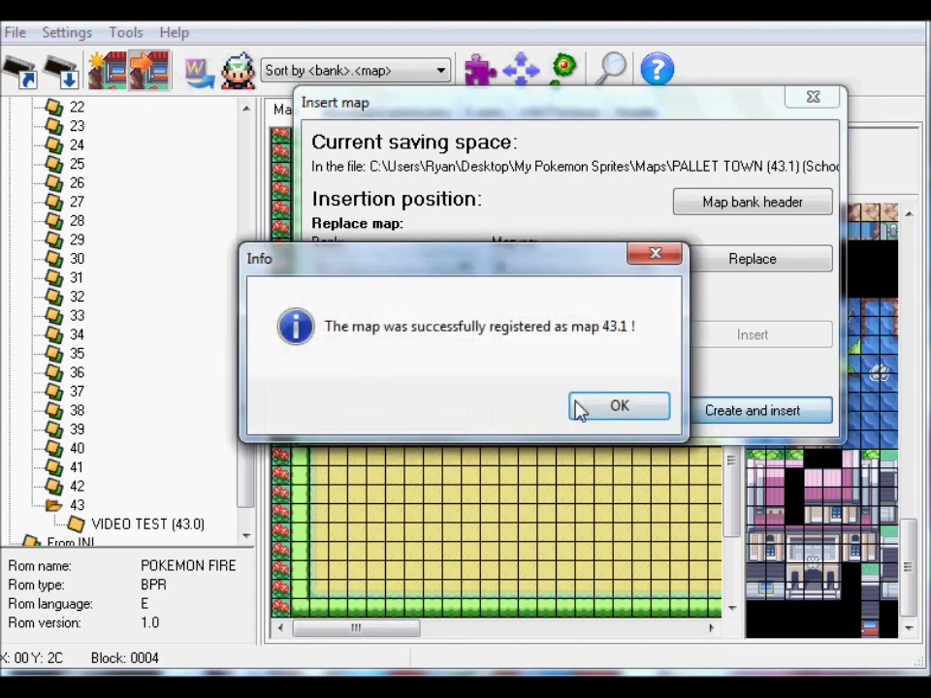
click(586, 406)
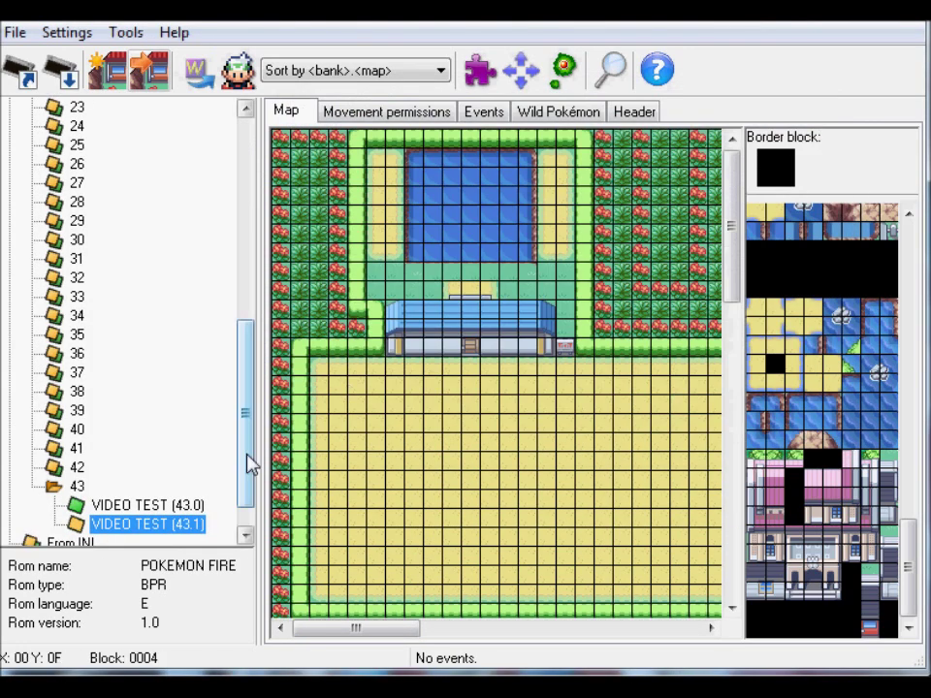
scroll(249, 466, down, 1)
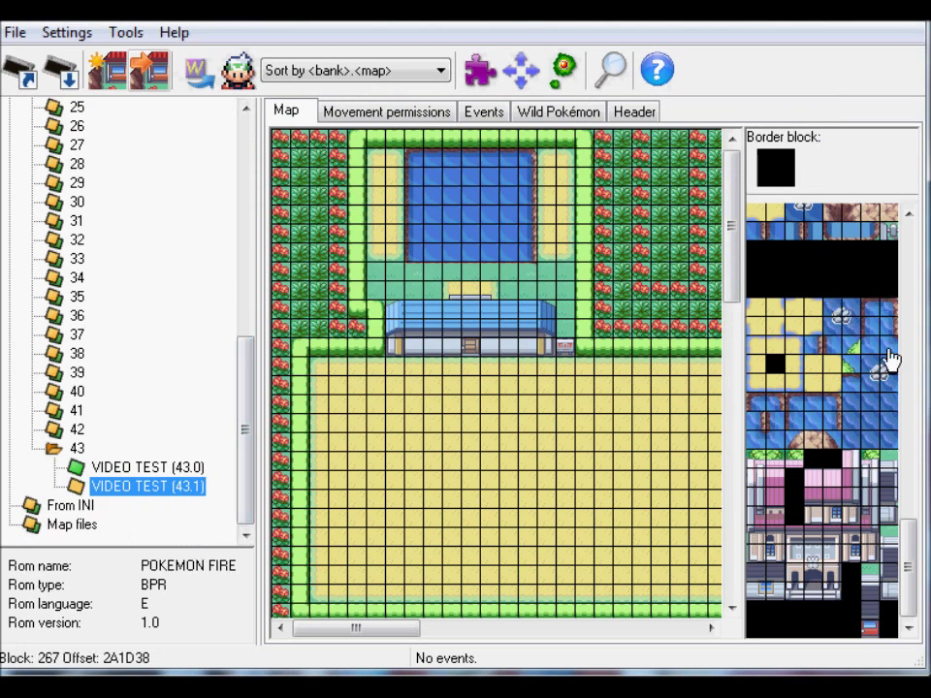
- Replace the black border block tiles of map 43.1 with red flower and grass tiles
drag(907, 556, 893, 235)
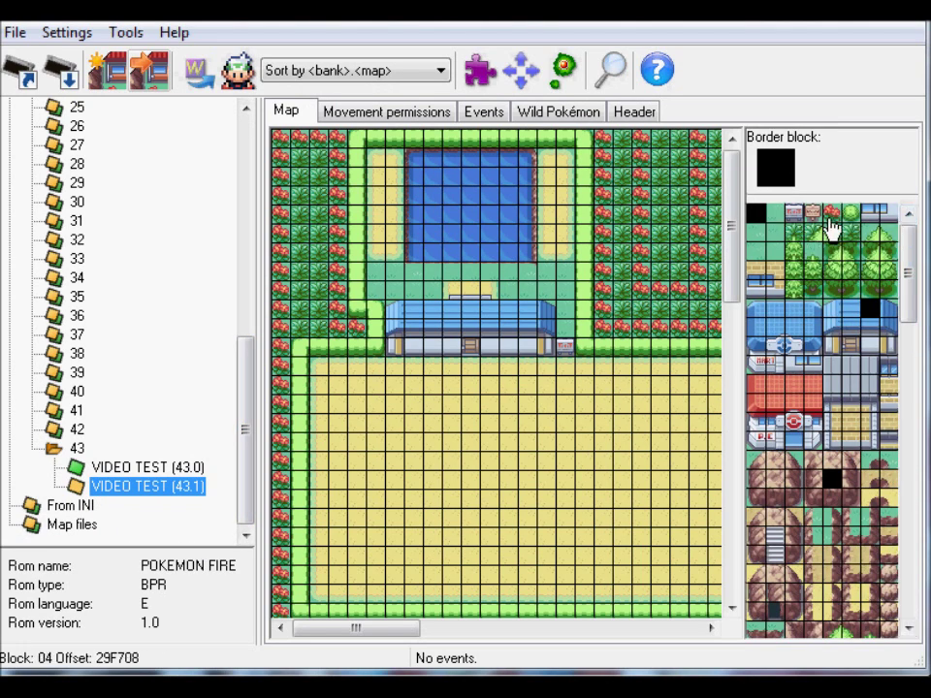
click(850, 233)
click(766, 158)
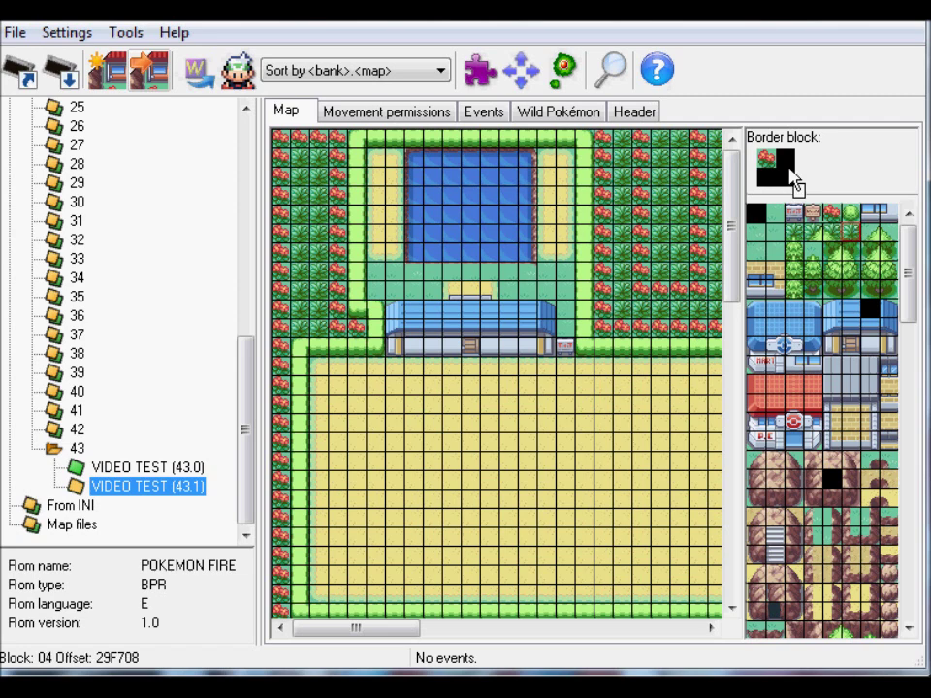
click(832, 212)
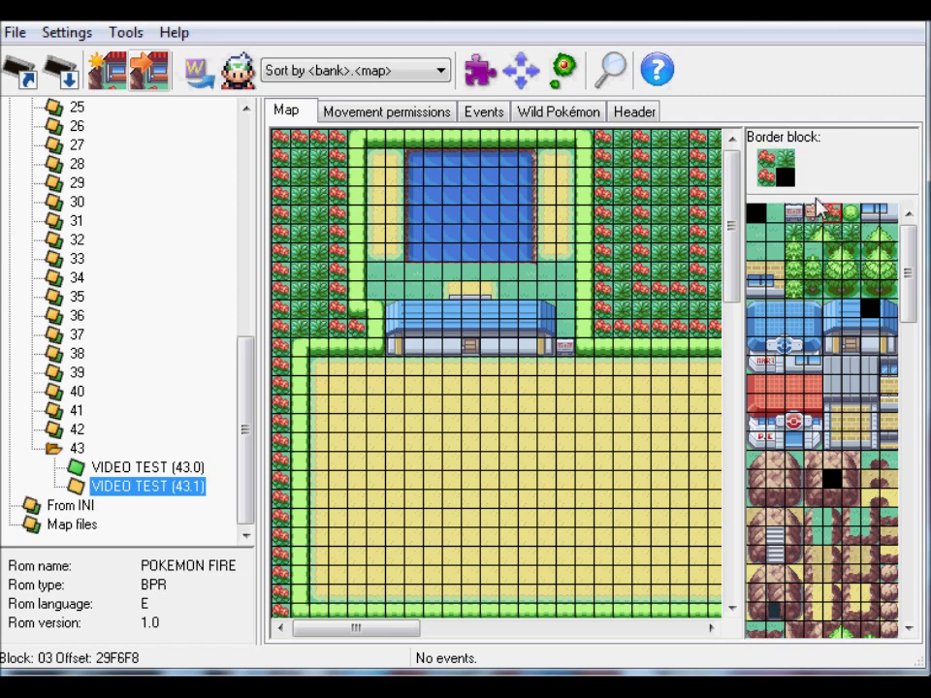
click(850, 233)
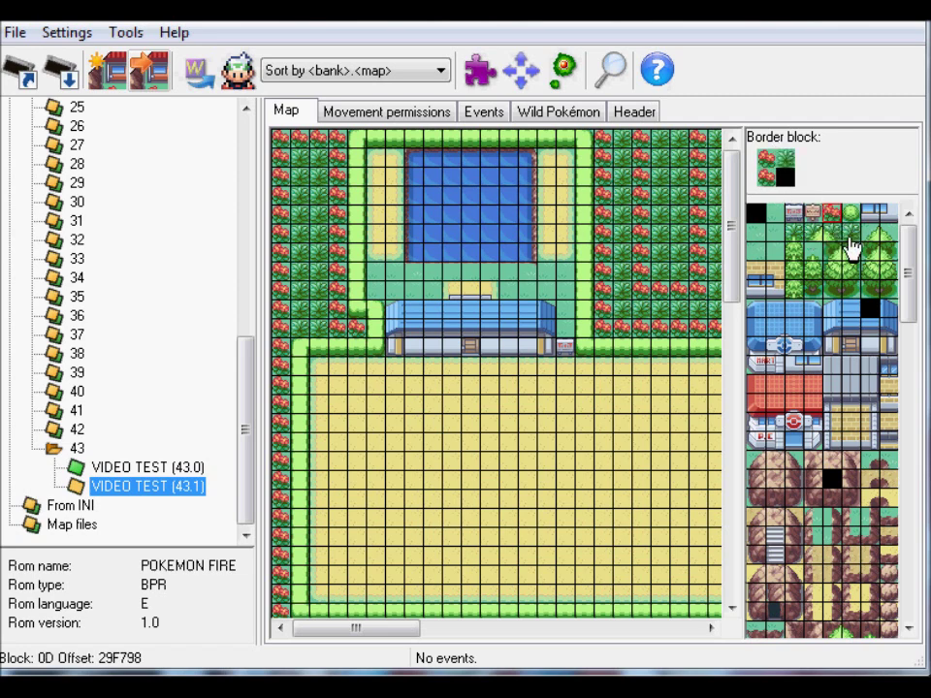
- Load map 43.0 and replace the tree in its border block with red flower and grass tiles
click(182, 467)
click(401, 406)
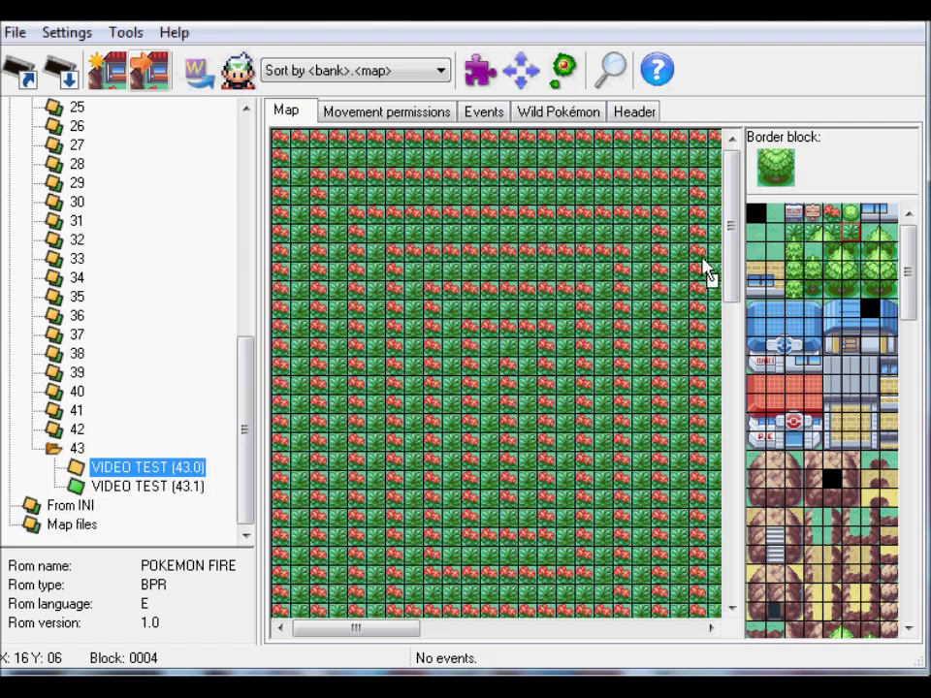
click(766, 157)
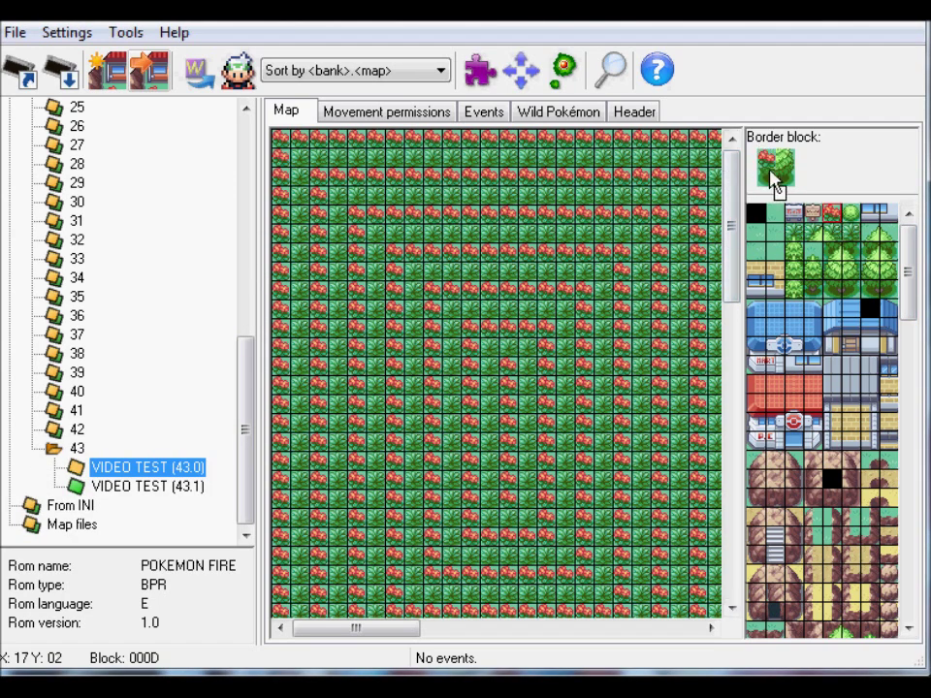
scroll(771, 172, down, 1)
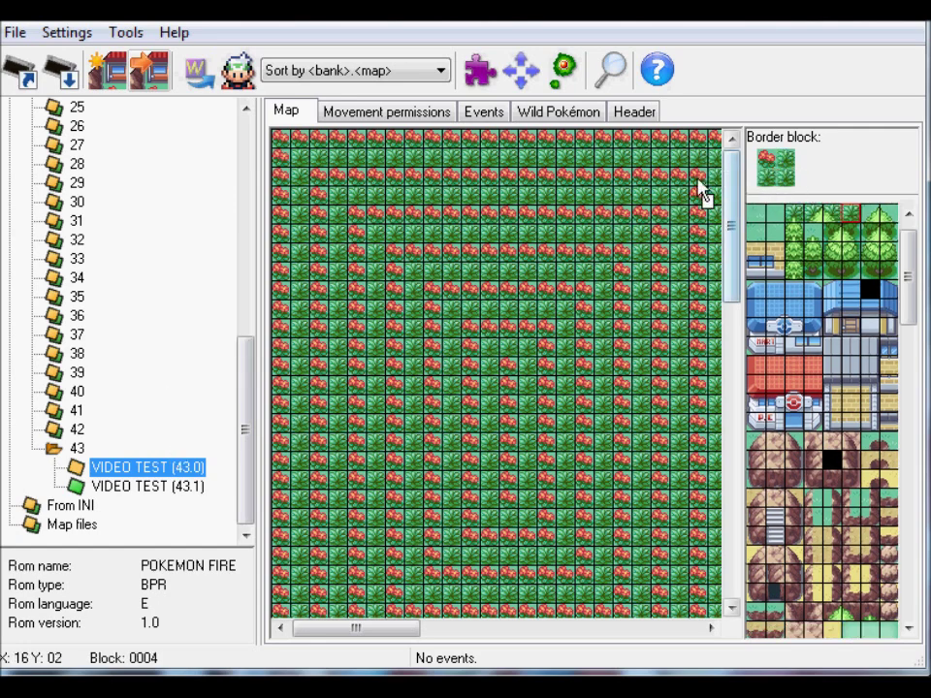
scroll(776, 181, up, 1)
- Load map 43.1 and rearrange its border block into a checkerboard of red flower and grass tiles
click(190, 491)
click(398, 407)
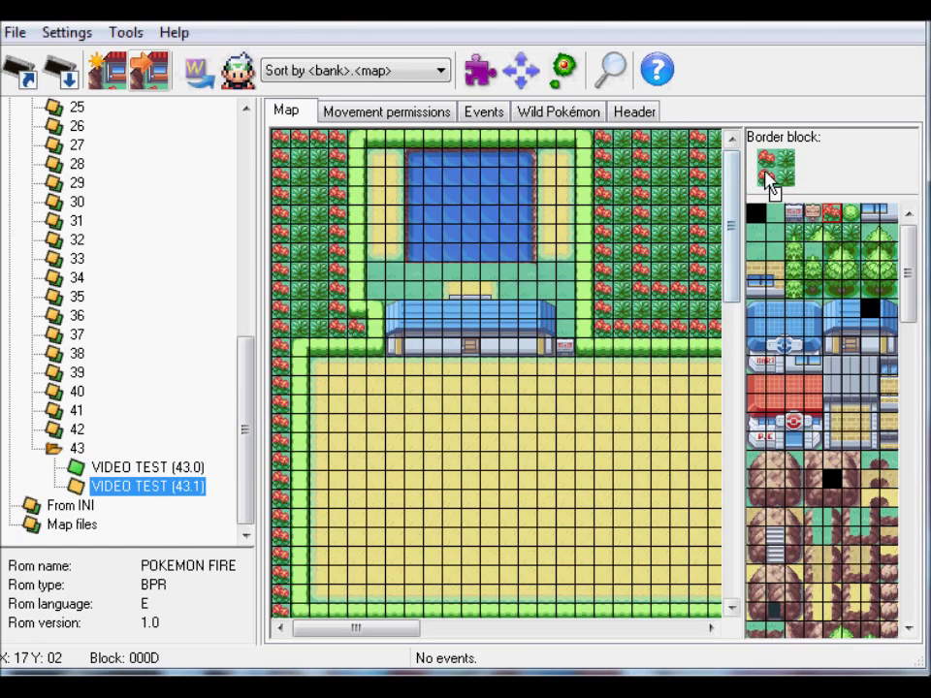
click(786, 173)
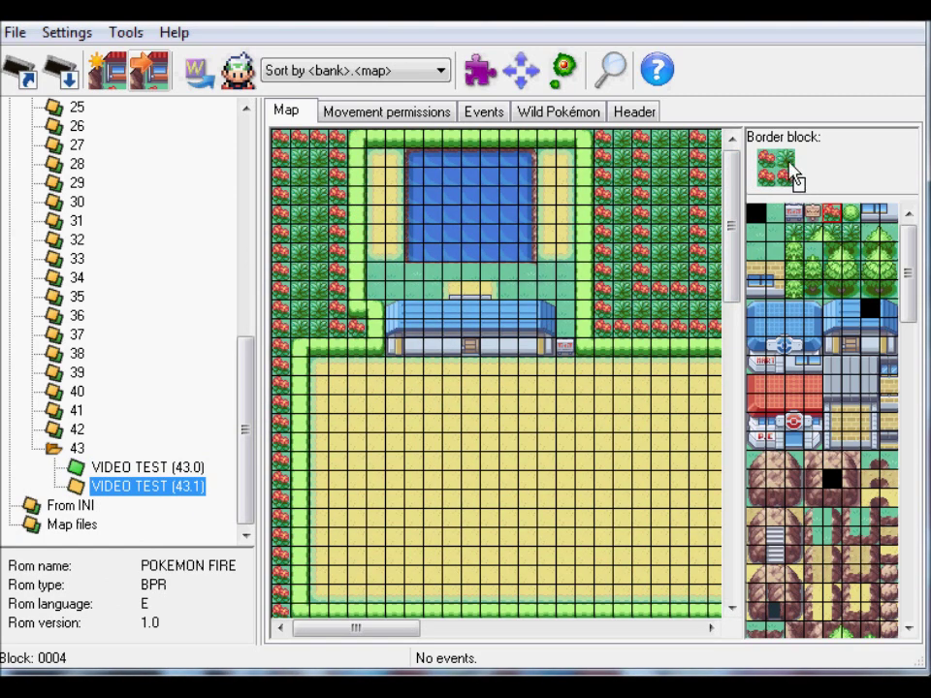
right_click(783, 157)
click(768, 176)
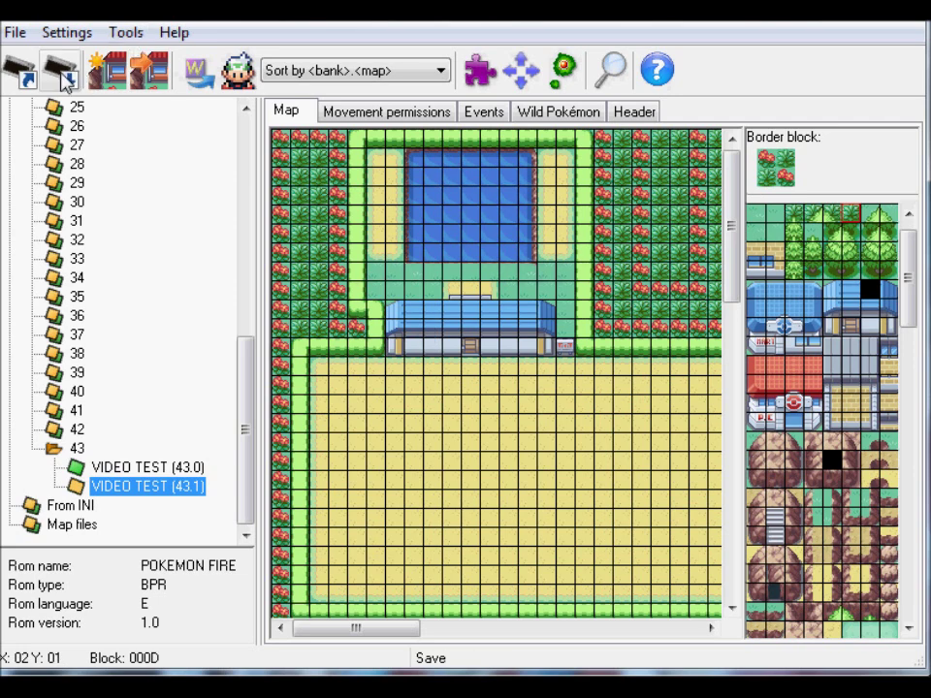
- Add a Down connection from map 43.1 to map bank 43, map number 0, and save the connection
click(525, 84)
drag(526, 182, 533, 135)
click(644, 376)
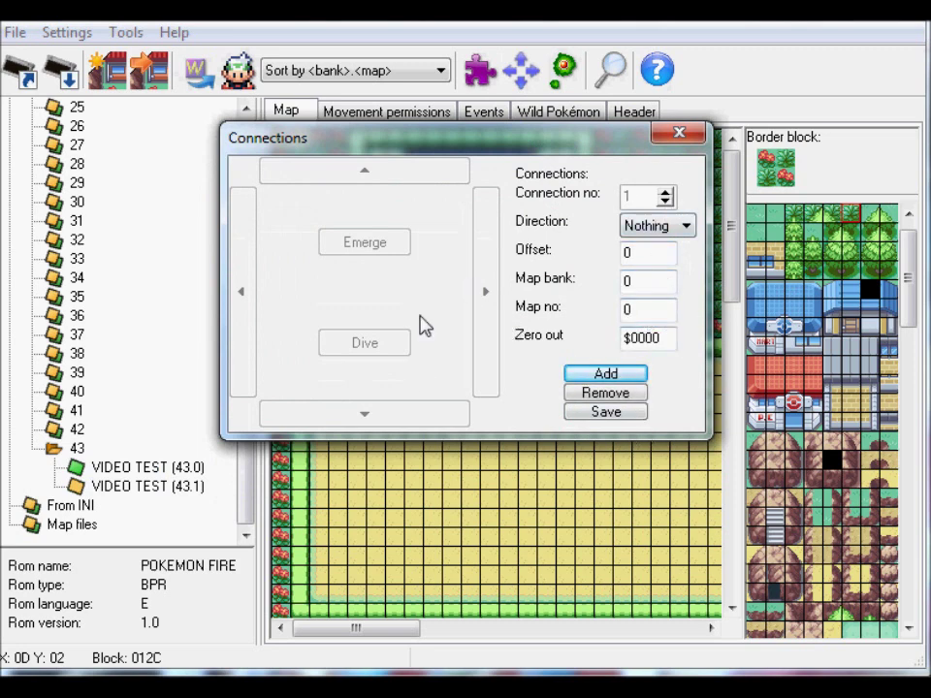
click(682, 240)
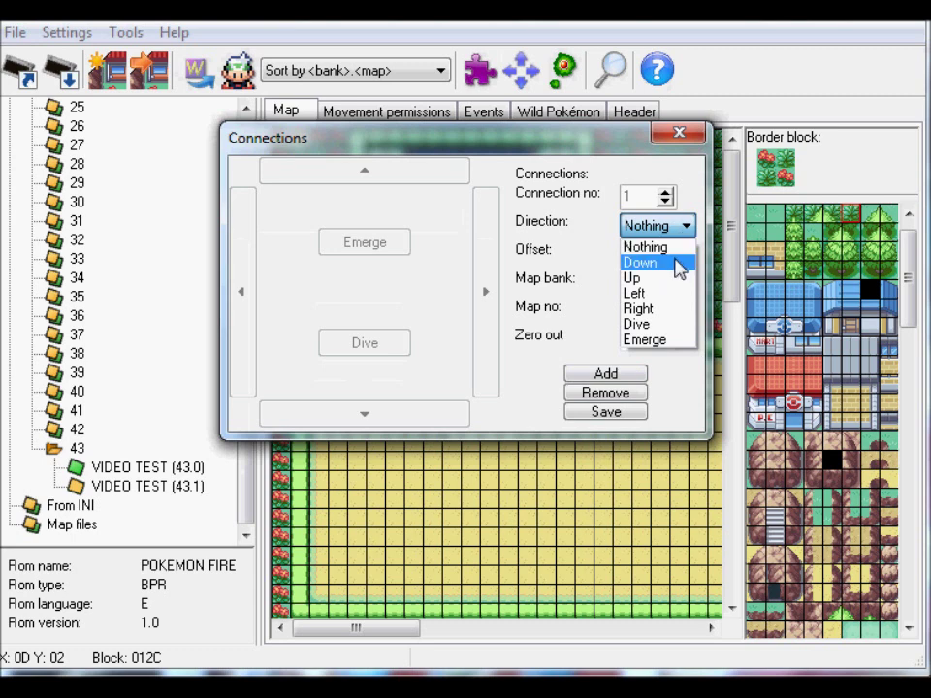
click(674, 263)
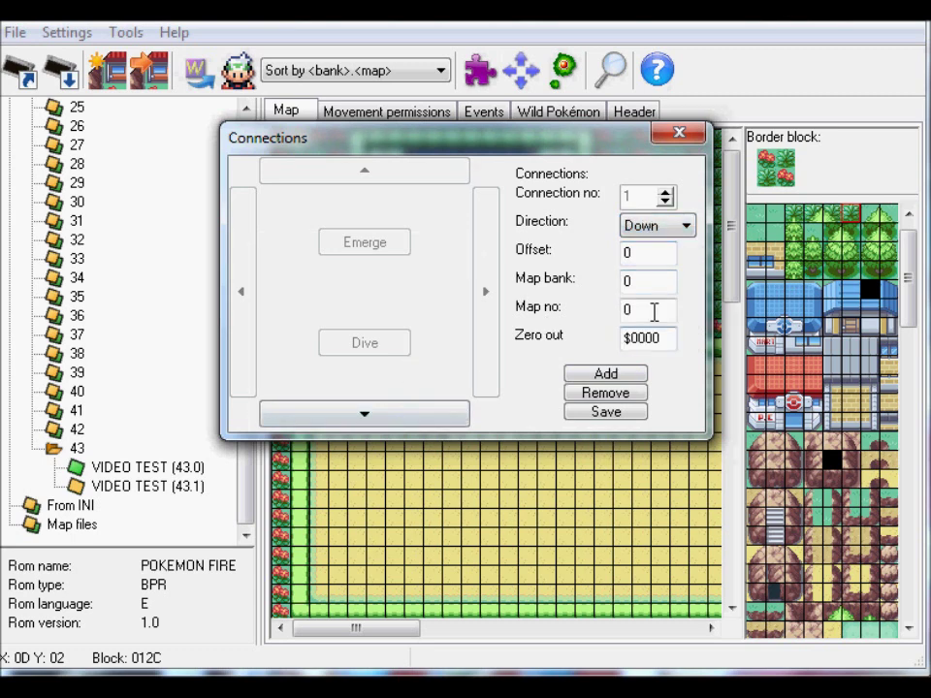
click(649, 281)
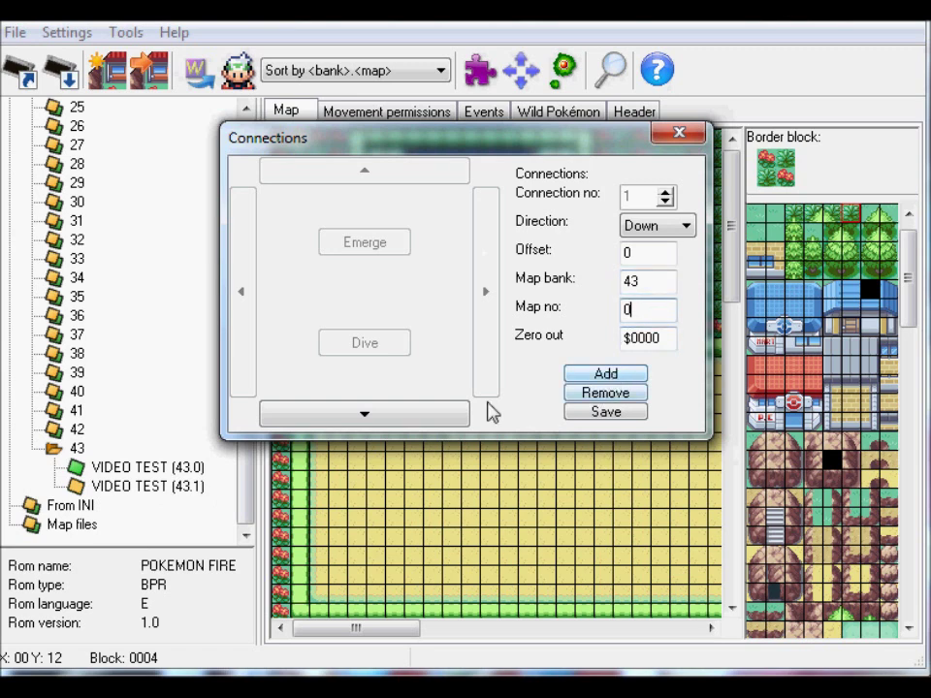
click(609, 412)
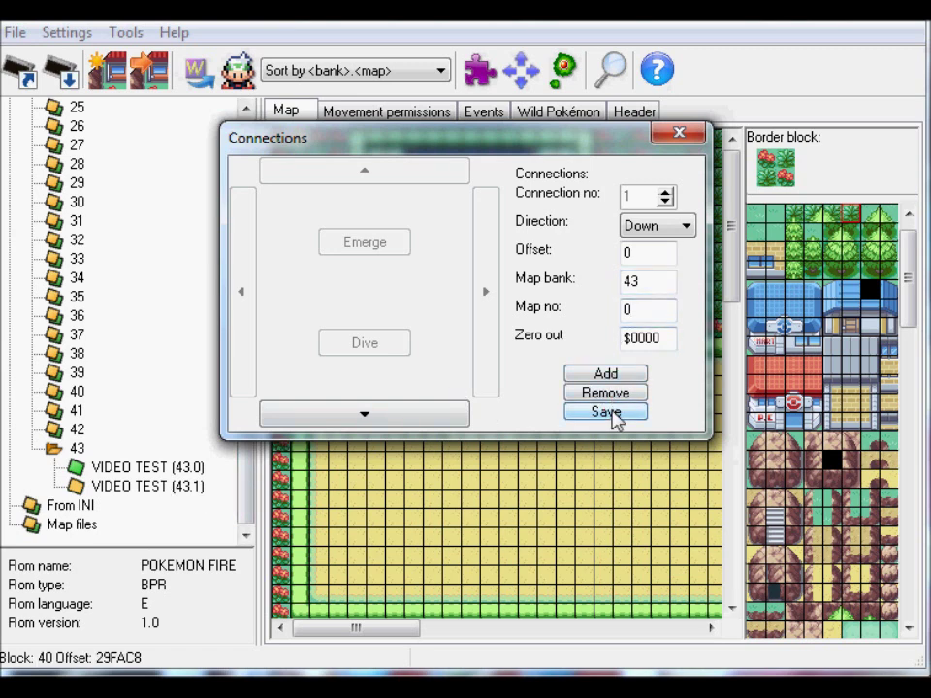
- Follow the Down connection to load map 43.0, close the connections window and inspect the map's path
double_click(438, 419)
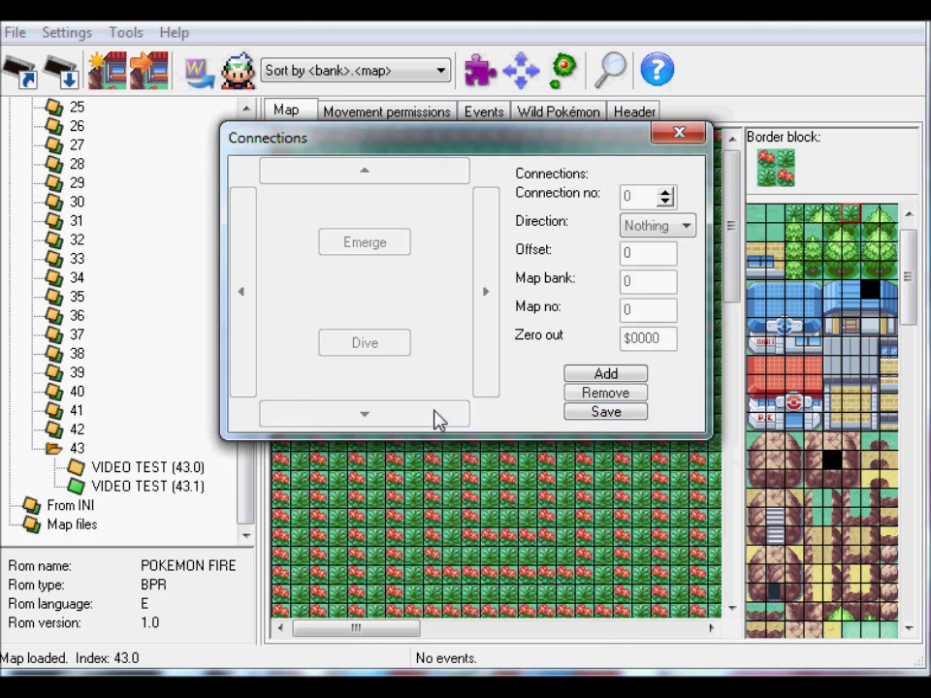
click(685, 139)
drag(409, 628, 541, 627)
mouse_move(734, 277)
mouse_down()
mouse_move(775, 533)
mouse_move(736, 281)
mouse_up()
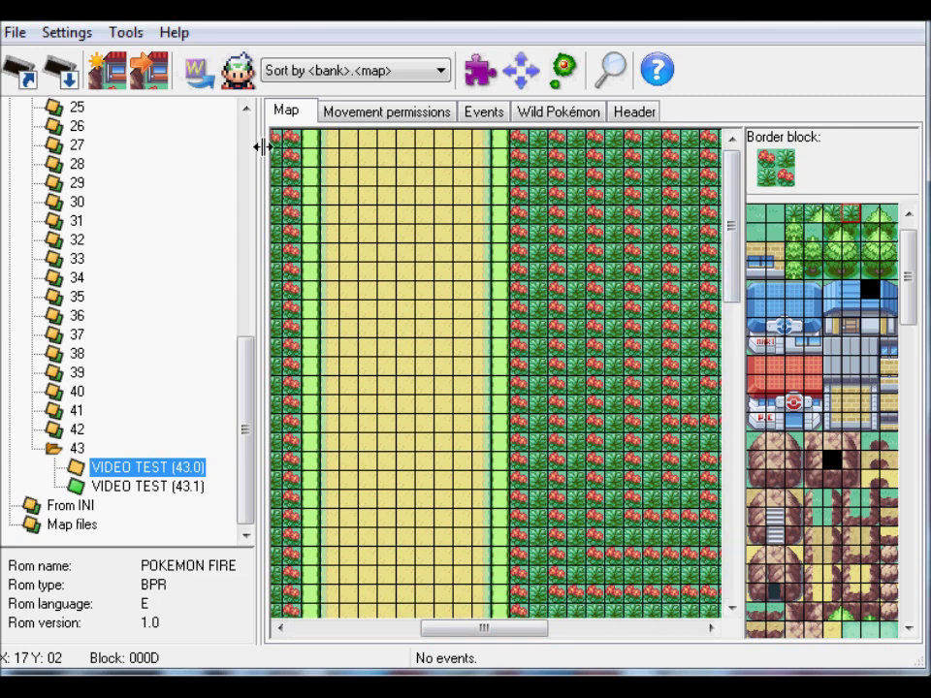
- Add an Up connection from map 43.0 to map bank 43, map number 1, and save the connection
click(519, 83)
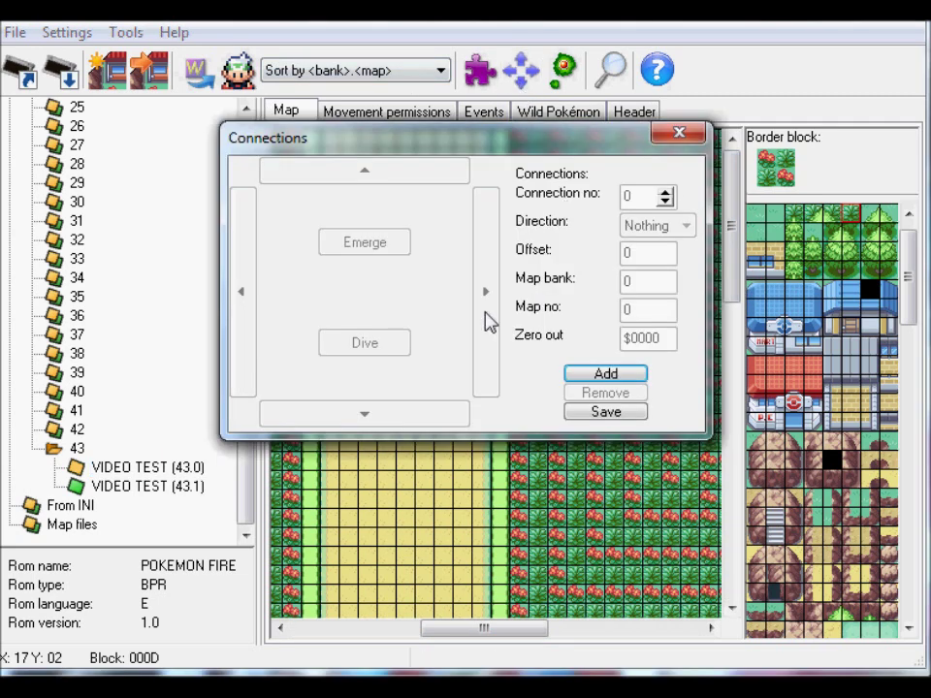
click(632, 377)
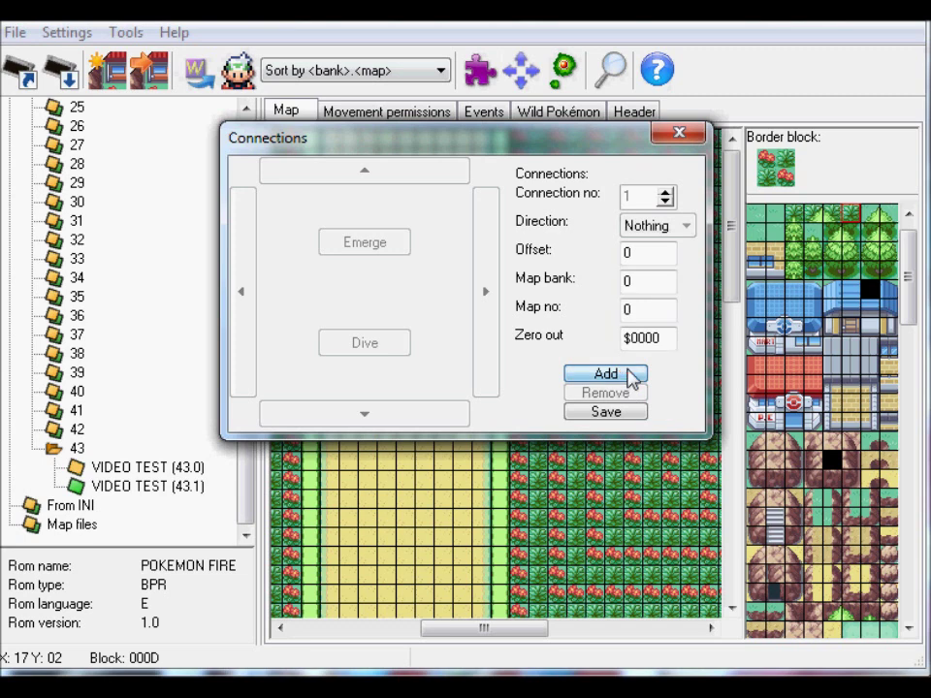
click(685, 225)
click(654, 279)
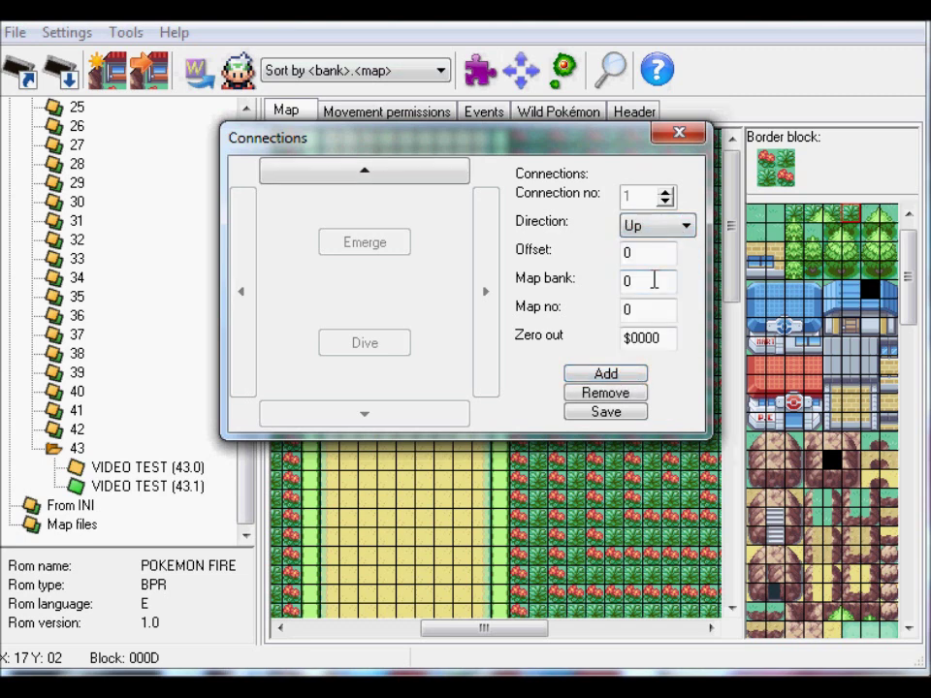
click(530, 282)
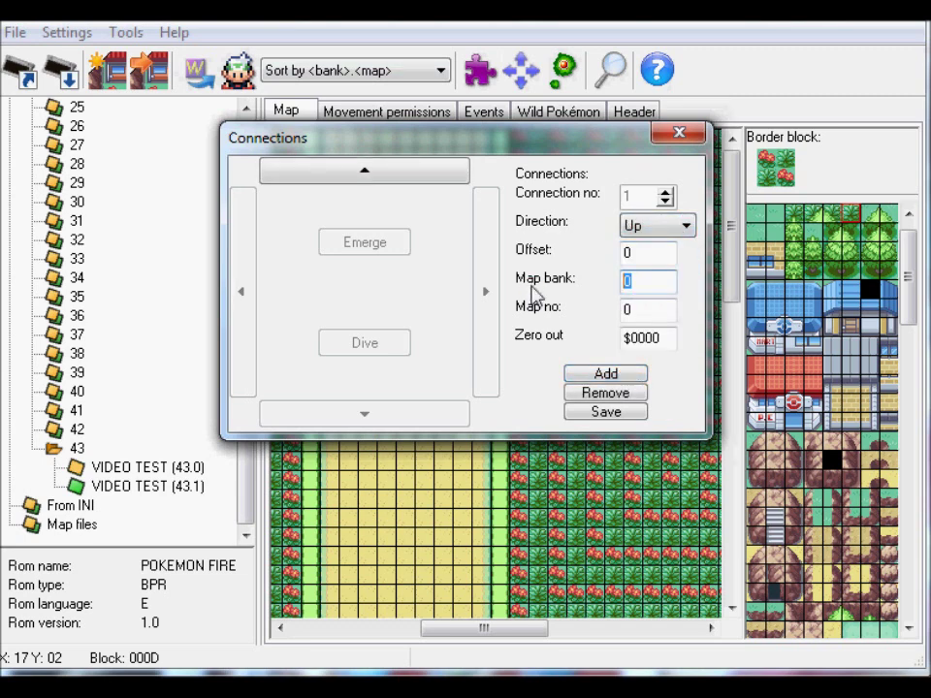
text(43)
click(651, 309)
text(1)
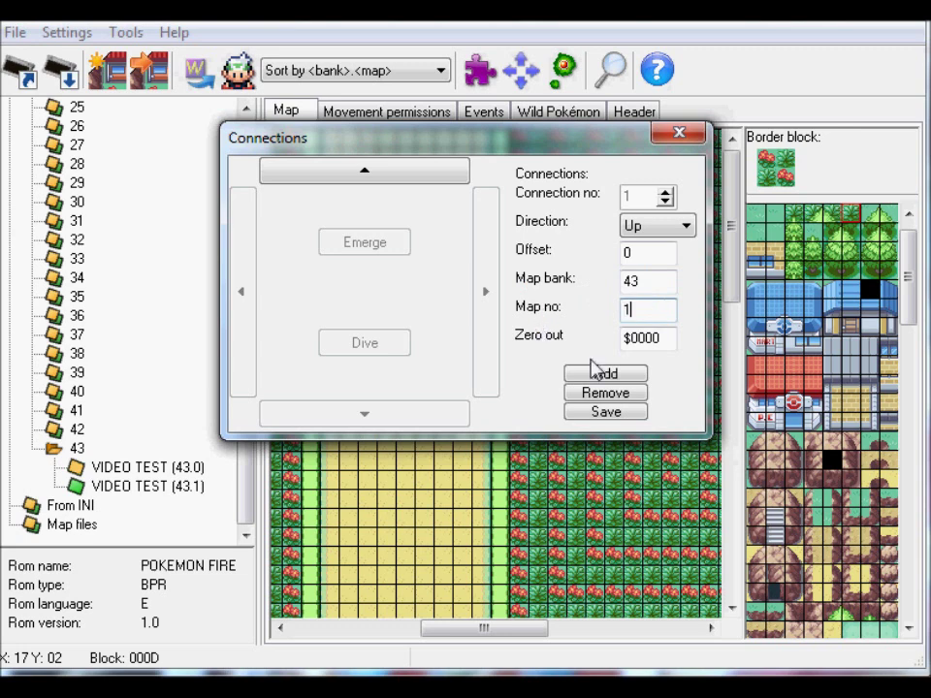
click(637, 414)
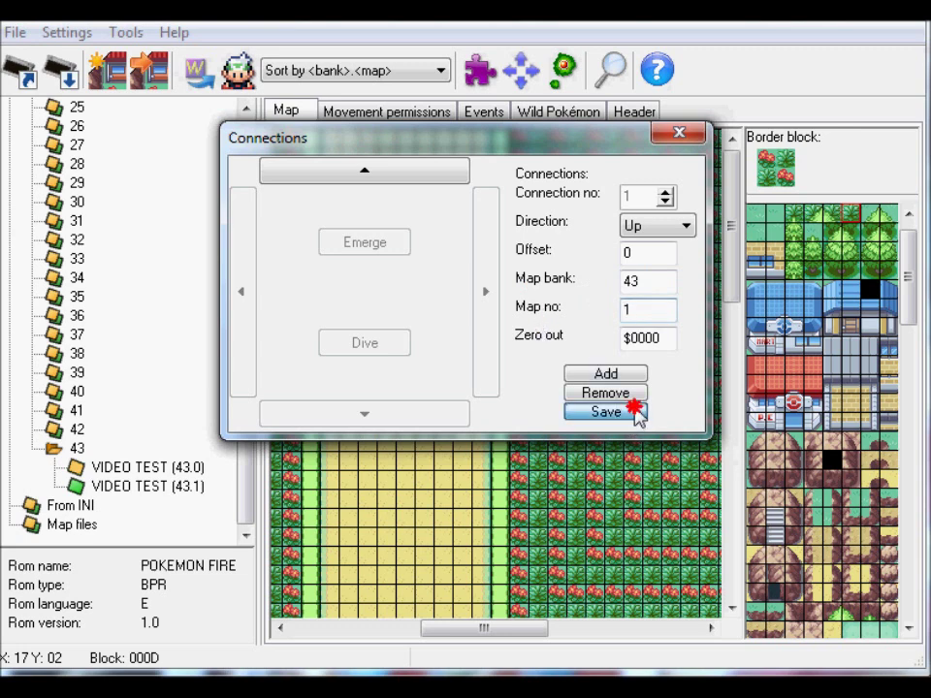
- Follow the Up connection back to map 43.1, close the connections window and check the map's central path
click(416, 169)
click(679, 133)
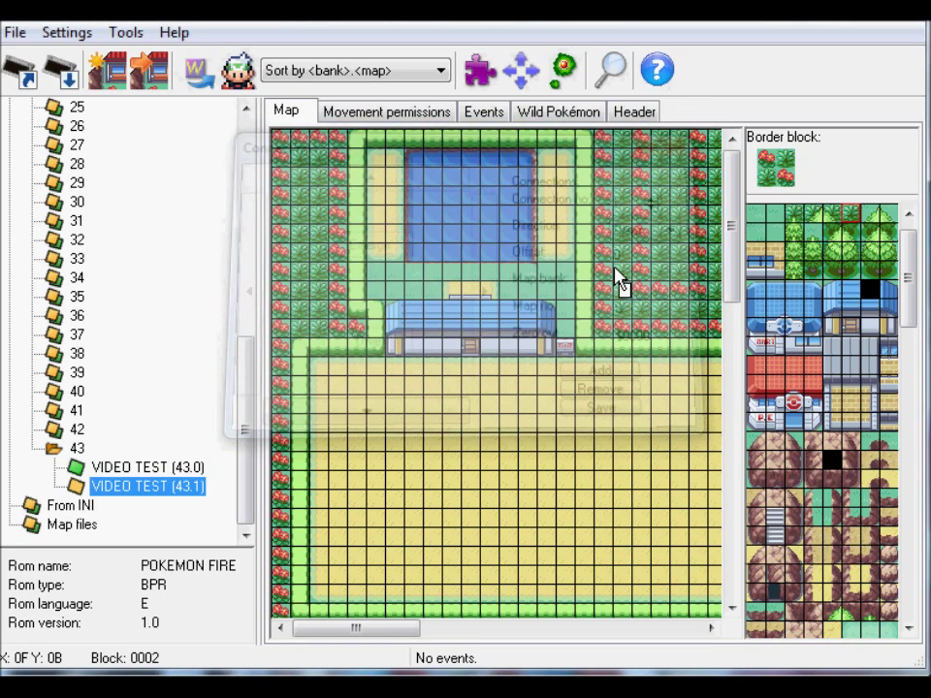
drag(394, 629, 516, 638)
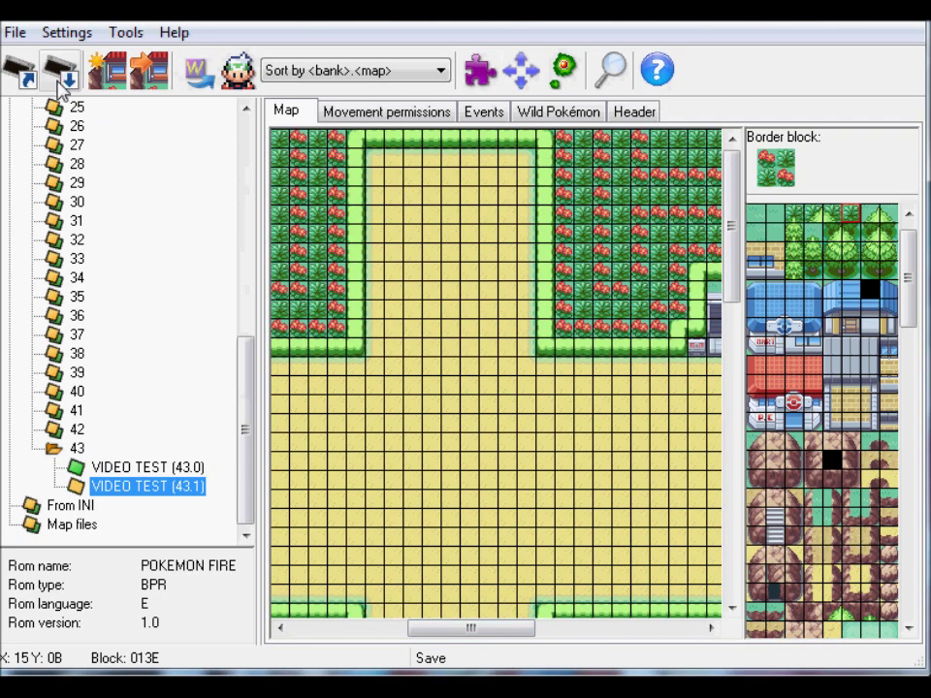